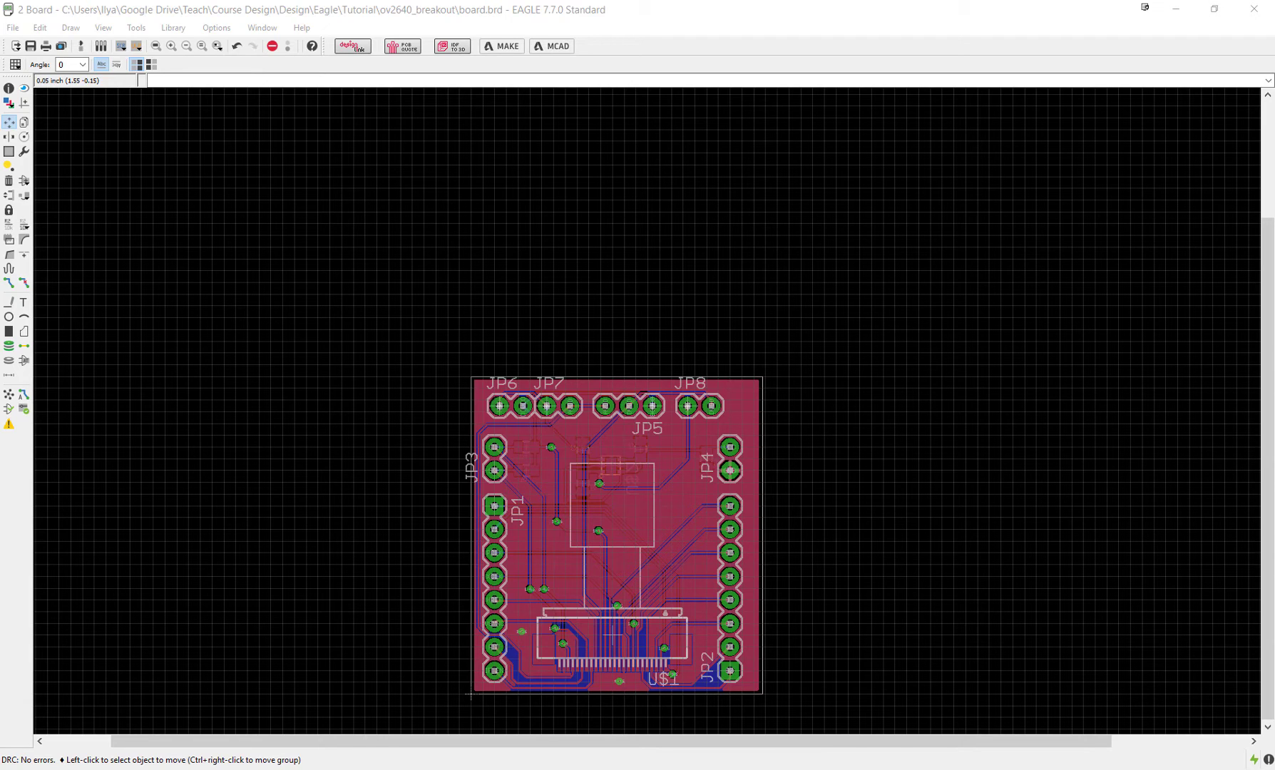
- Rip up all copper pours with 'ripup @;' and zoom in on the routed board
click(215, 82)
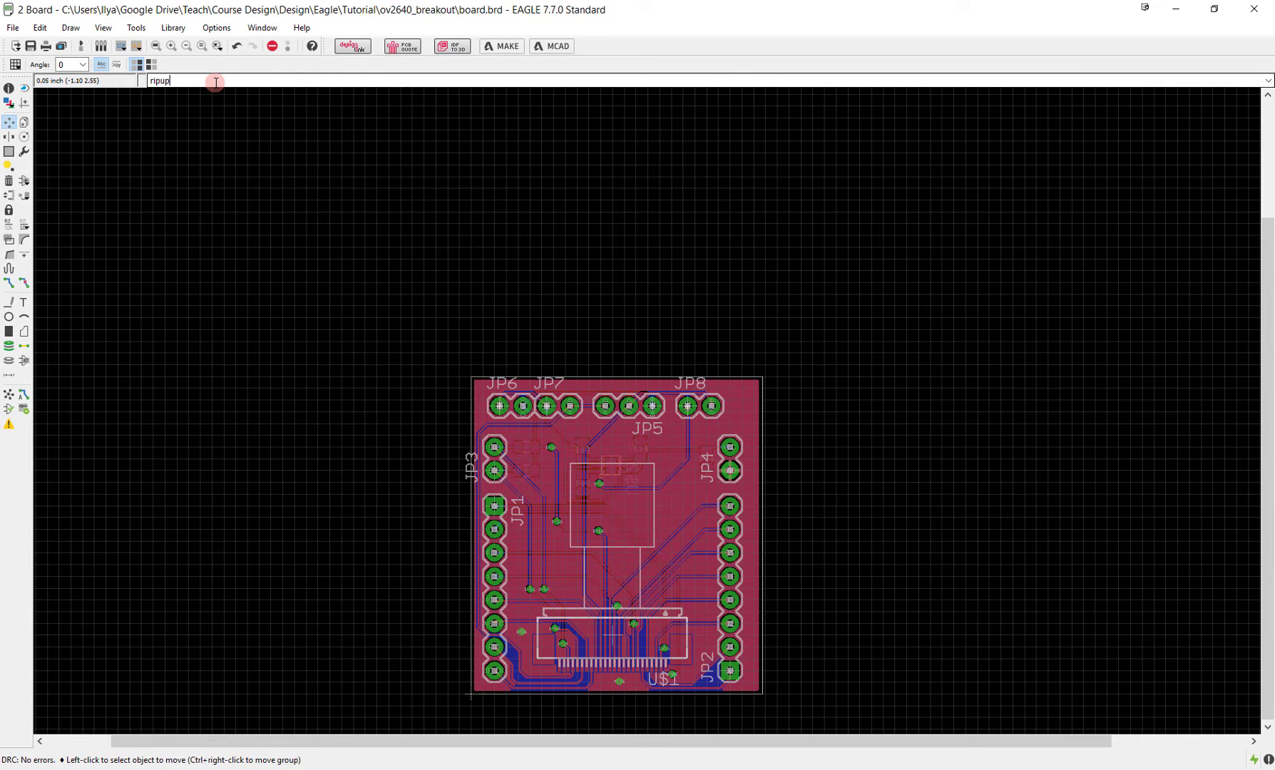
text(ripup @;)
key(Return)
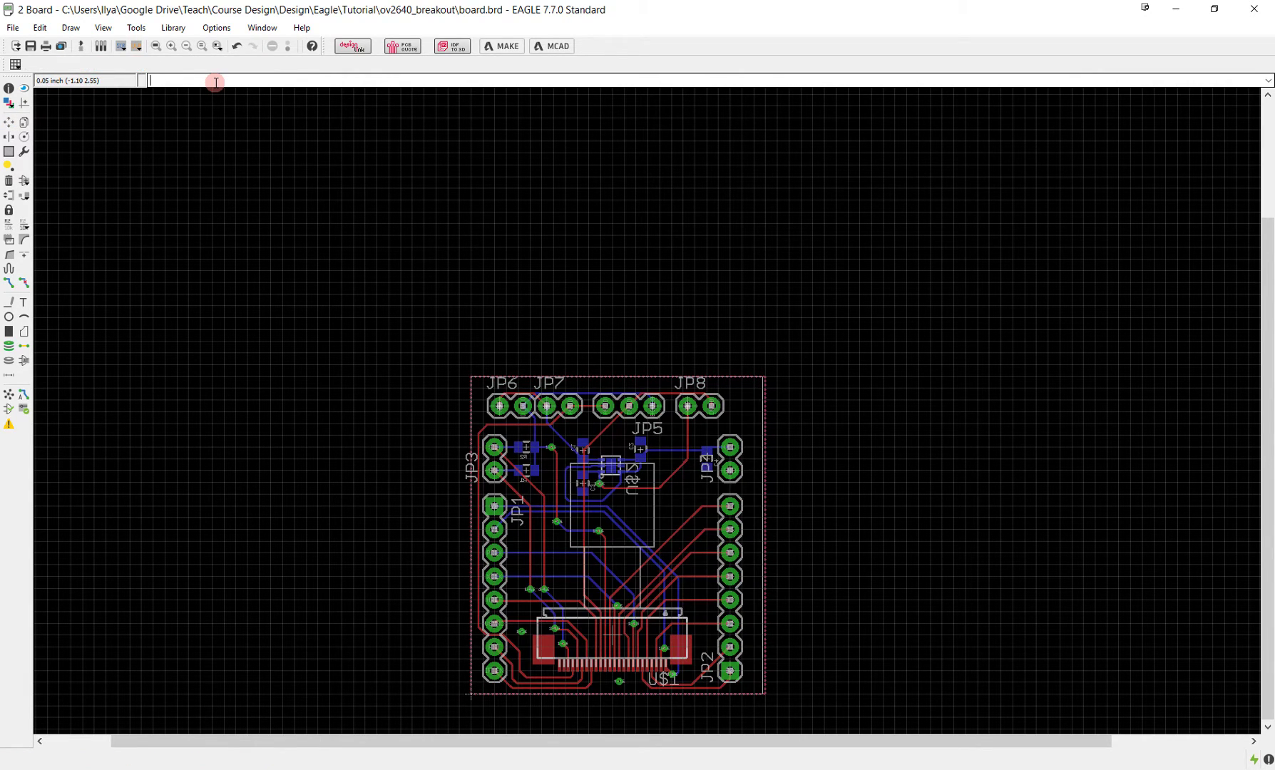
scroll(575, 508, up, 3)
middle_drag(669, 460, 633, 347)
middle_drag(660, 561, 652, 579)
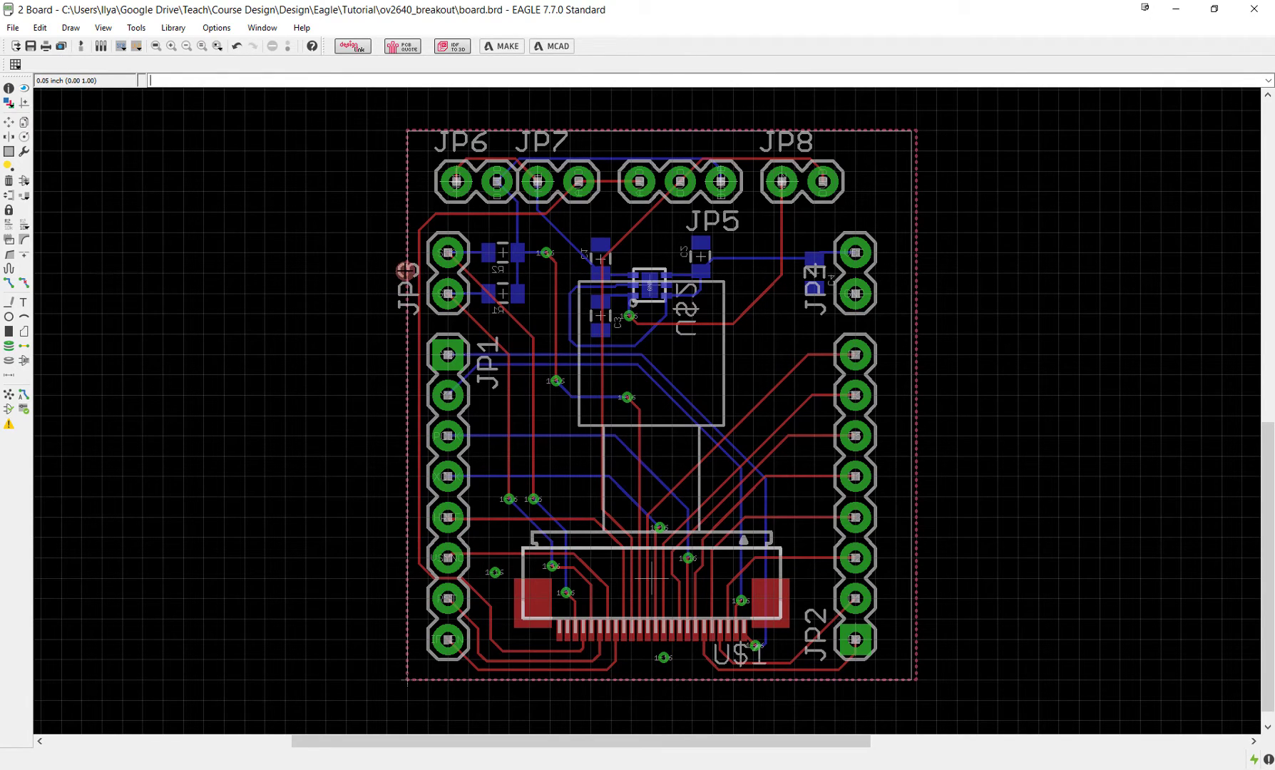
click(9, 102)
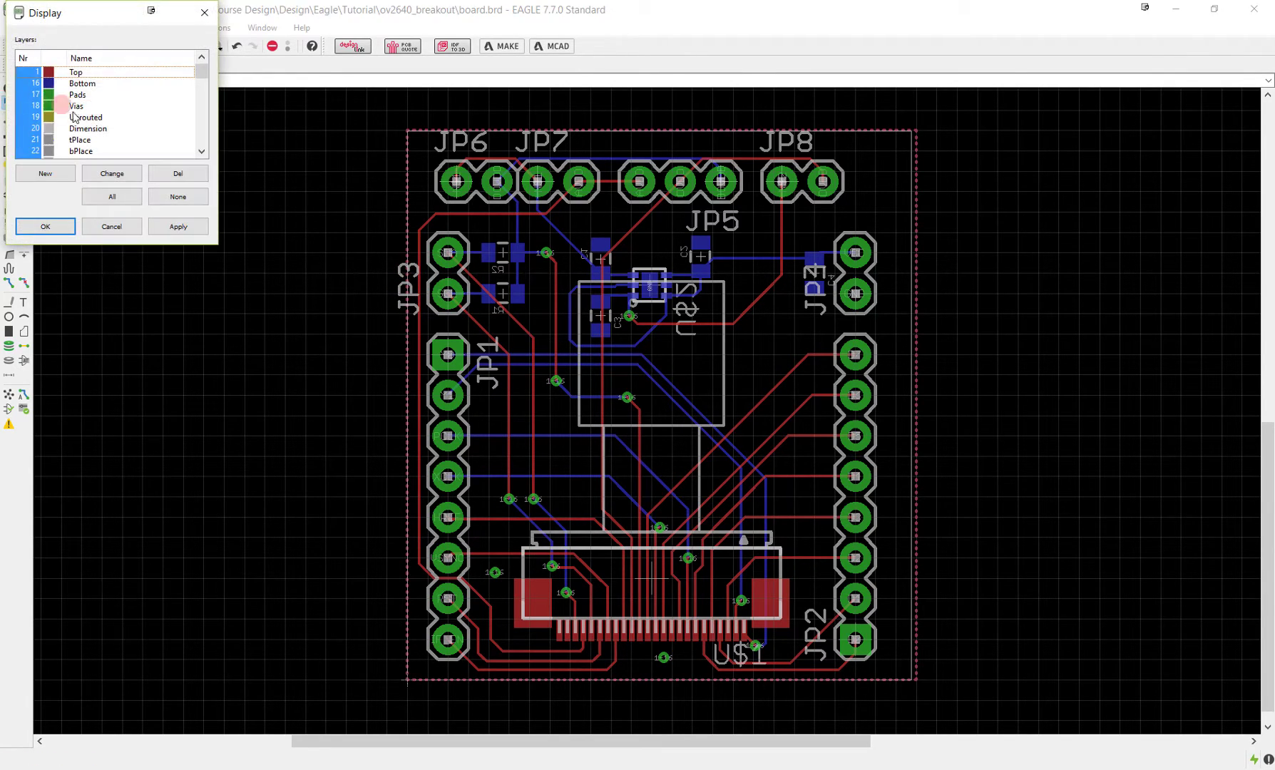
scroll(79, 118, down, 1)
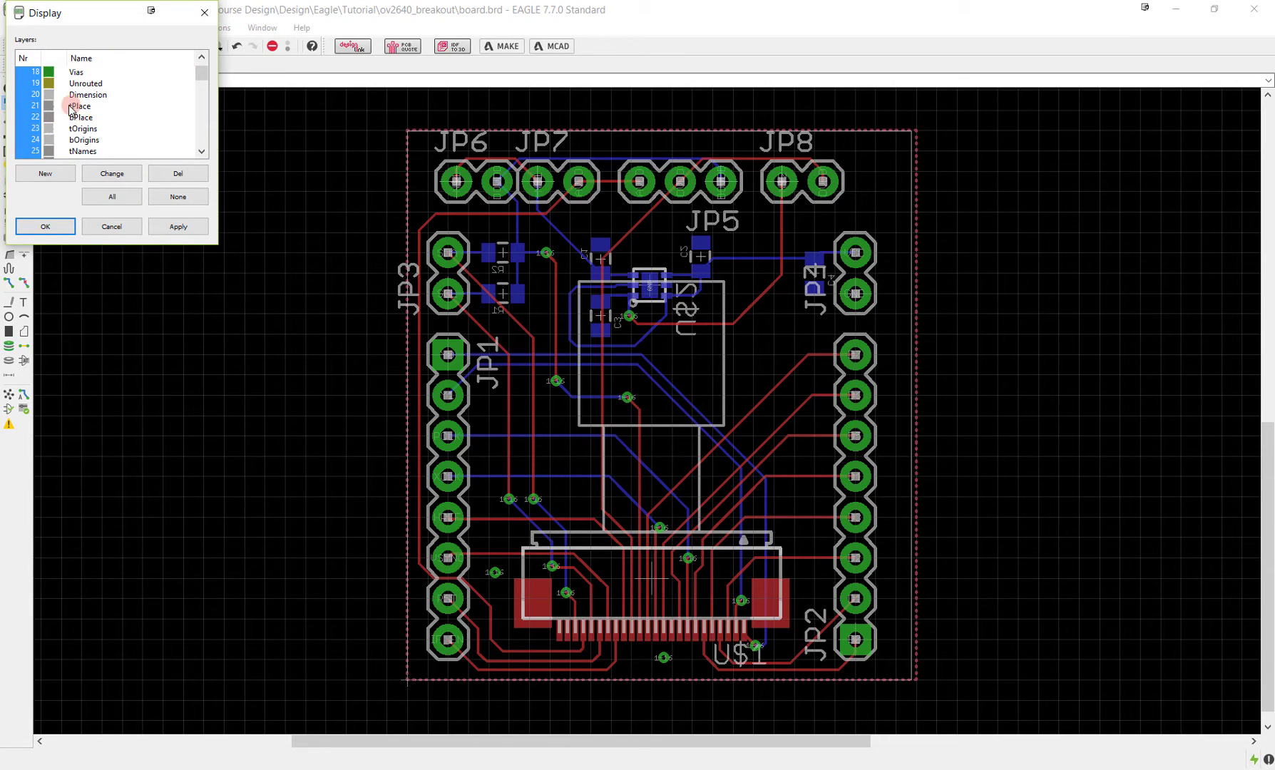
click(111, 226)
scroll(77, 134, down, 1)
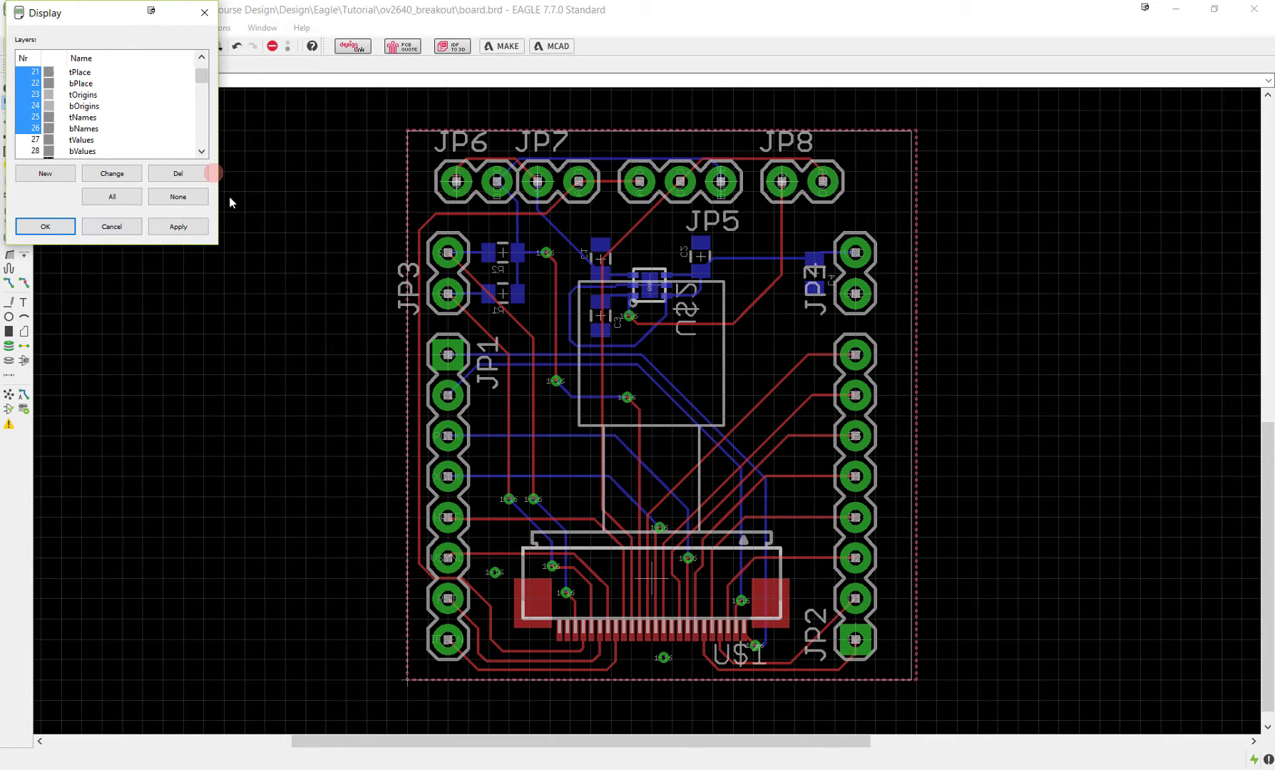
click(125, 228)
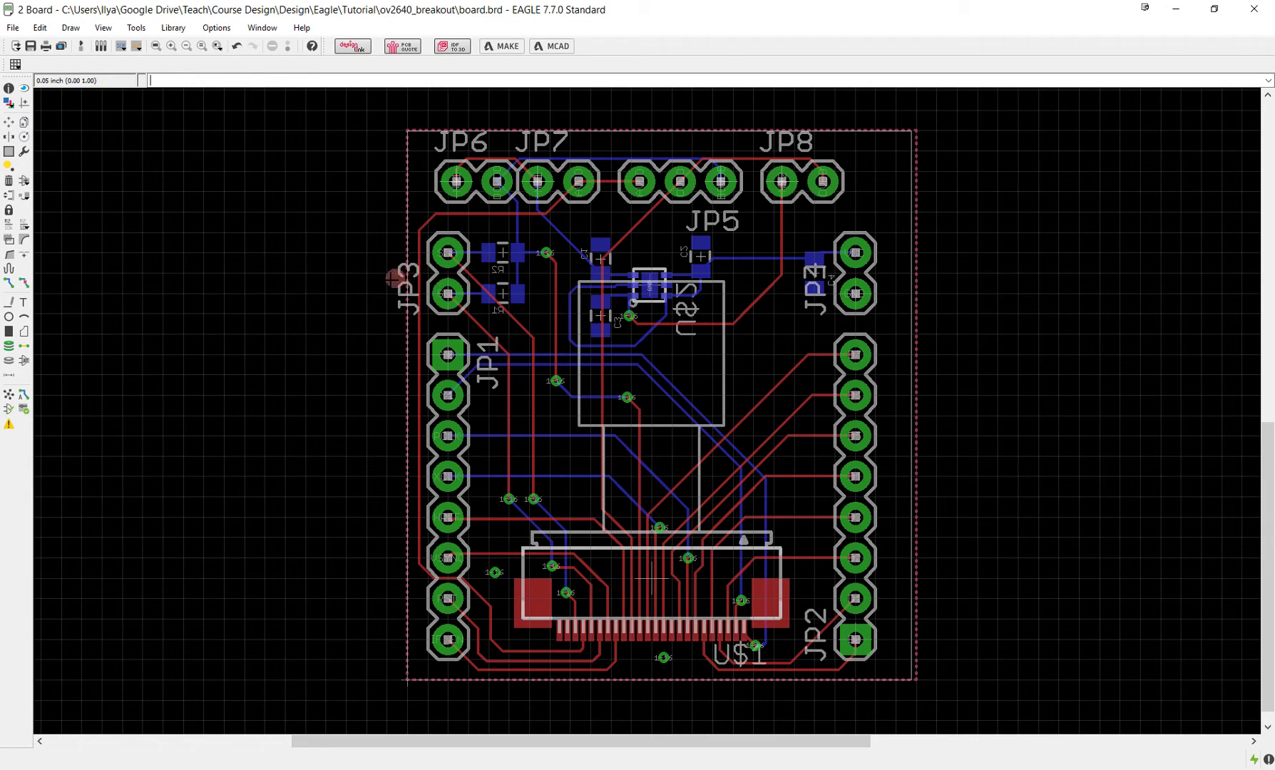
- Smash U$1 and move its detached name label above the connector, ready for deletion
click(9, 239)
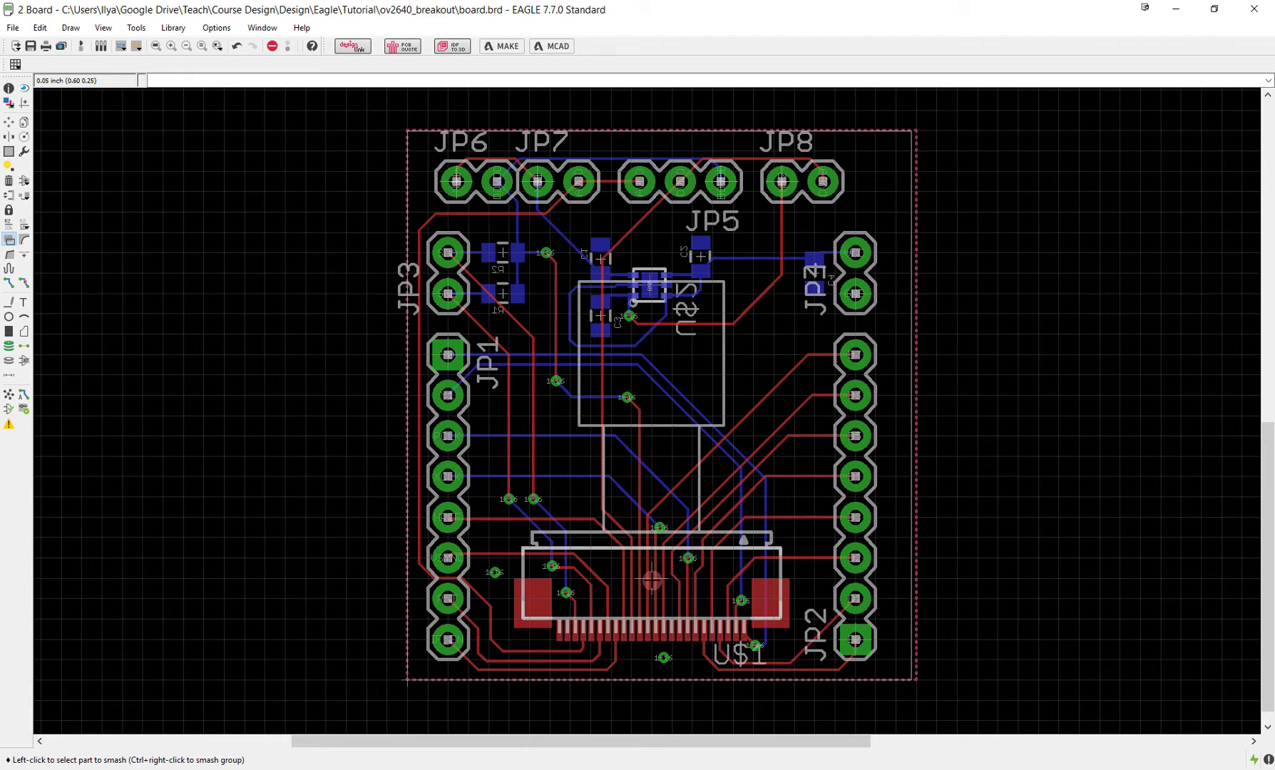
click(651, 579)
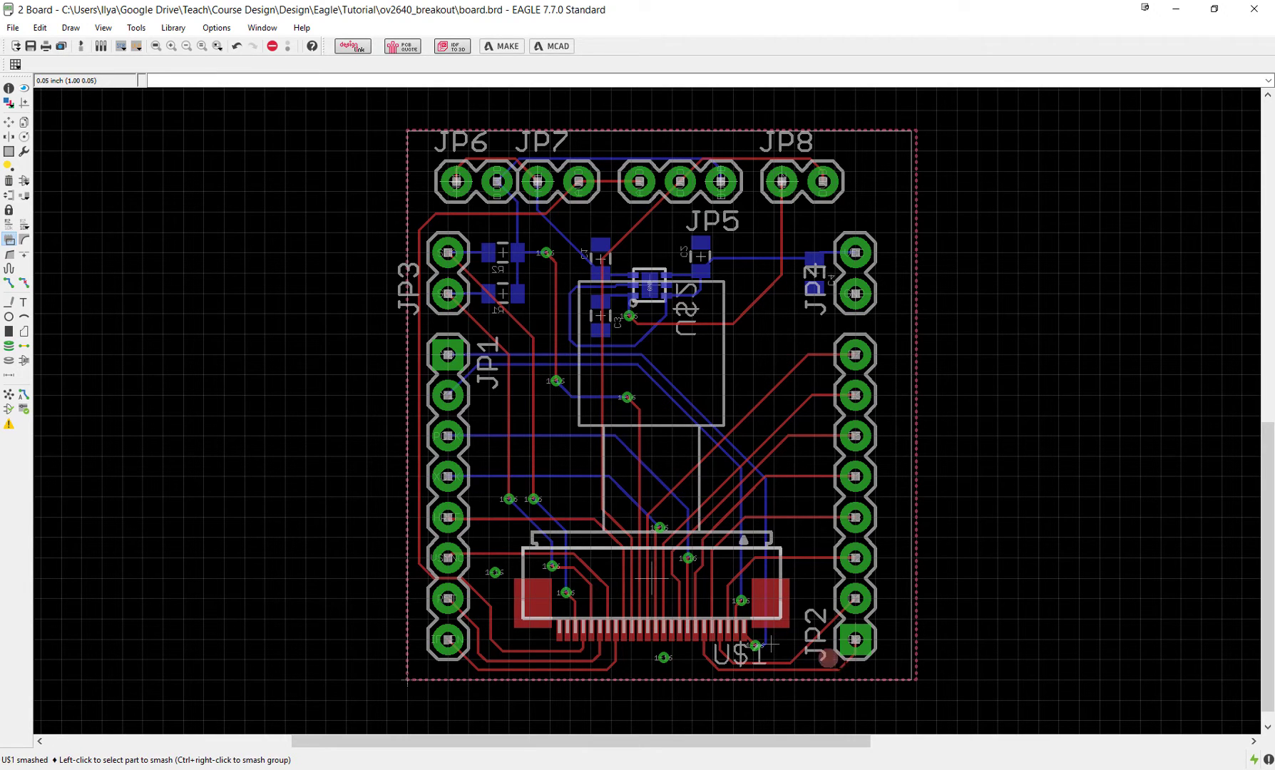
scroll(769, 647, up, 2)
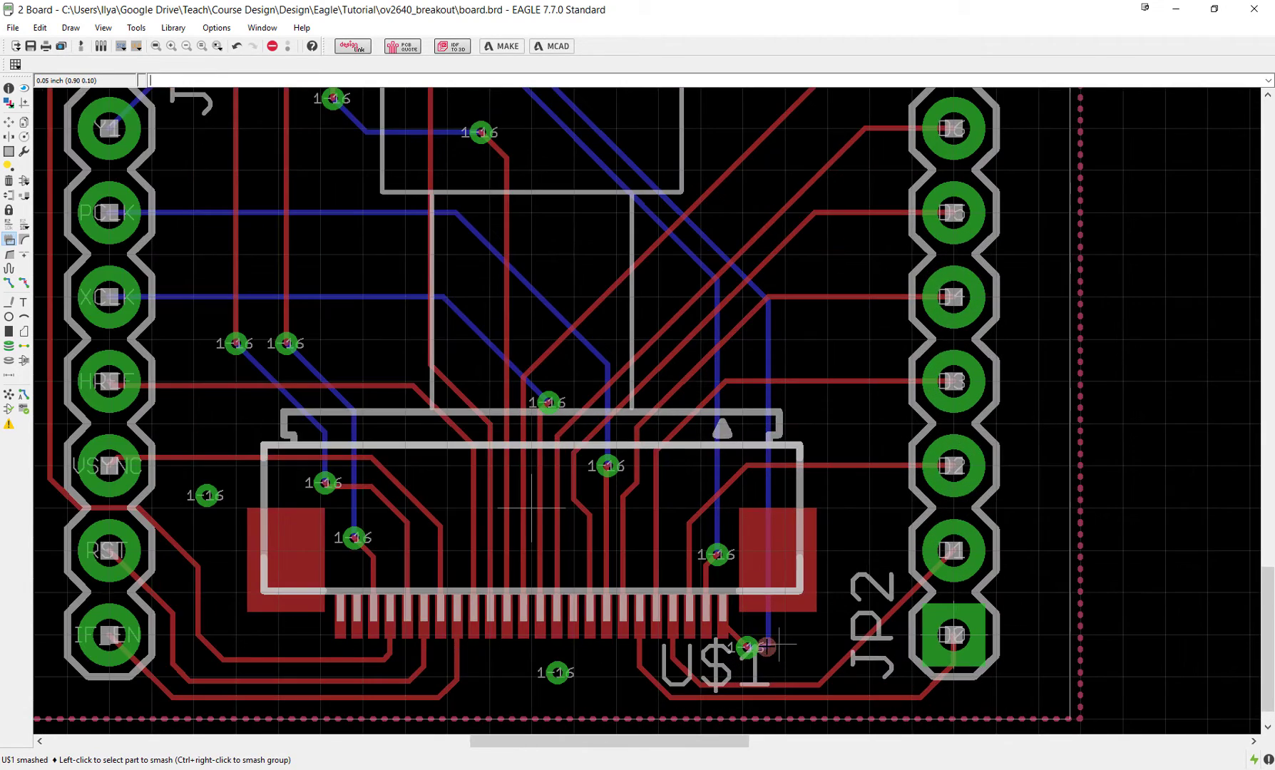
key(F7)
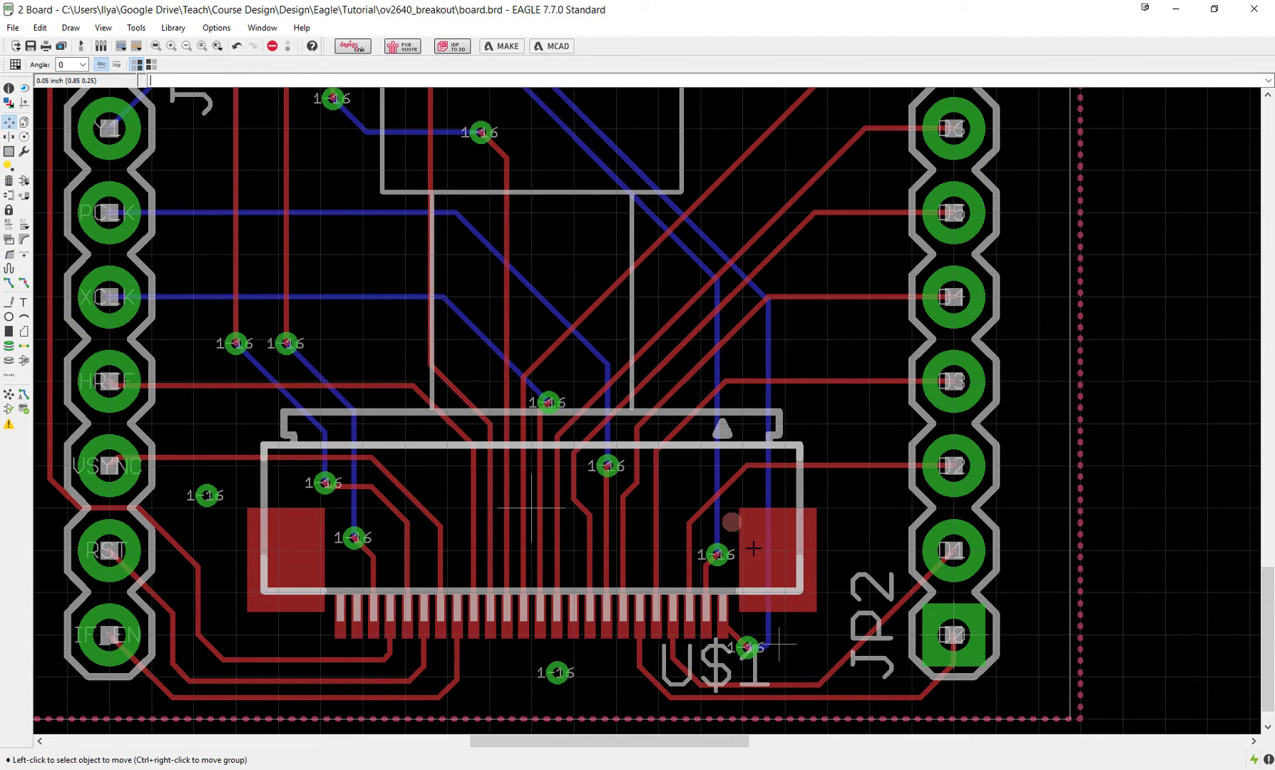
click(777, 642)
click(778, 641)
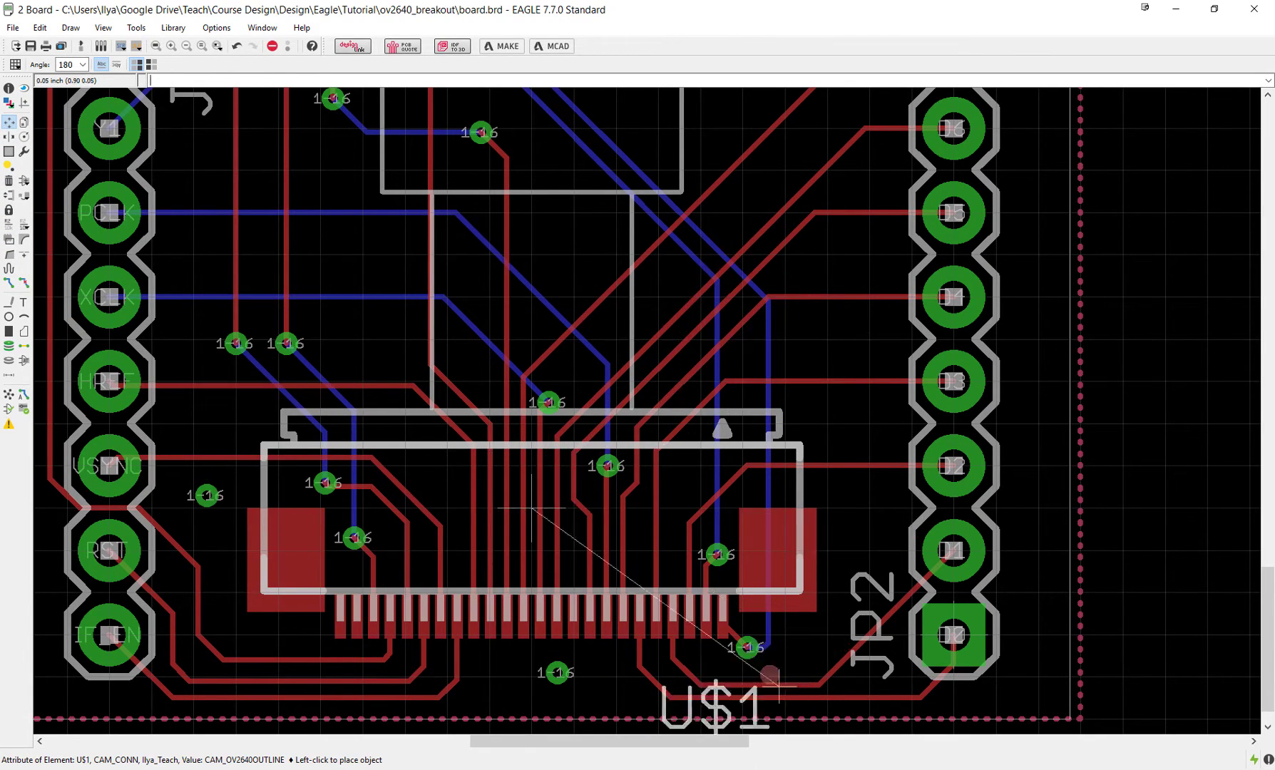
click(394, 412)
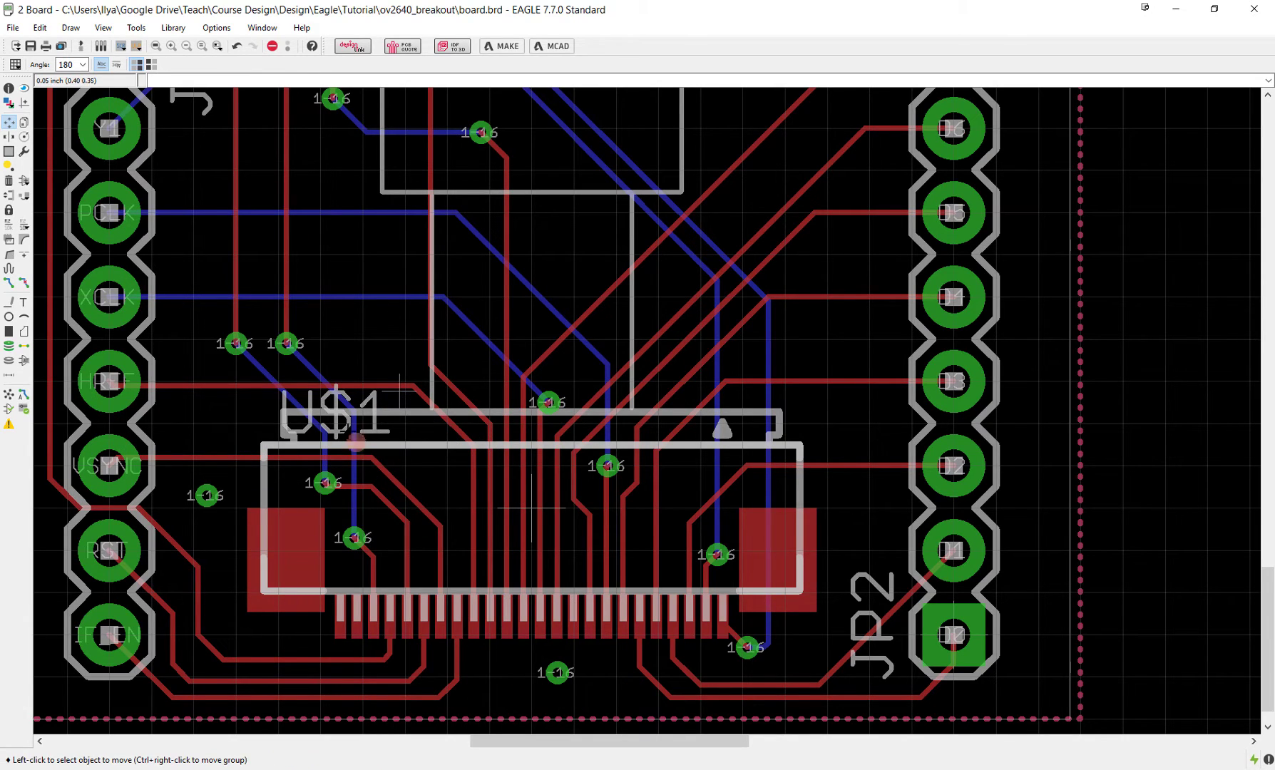
click(9, 181)
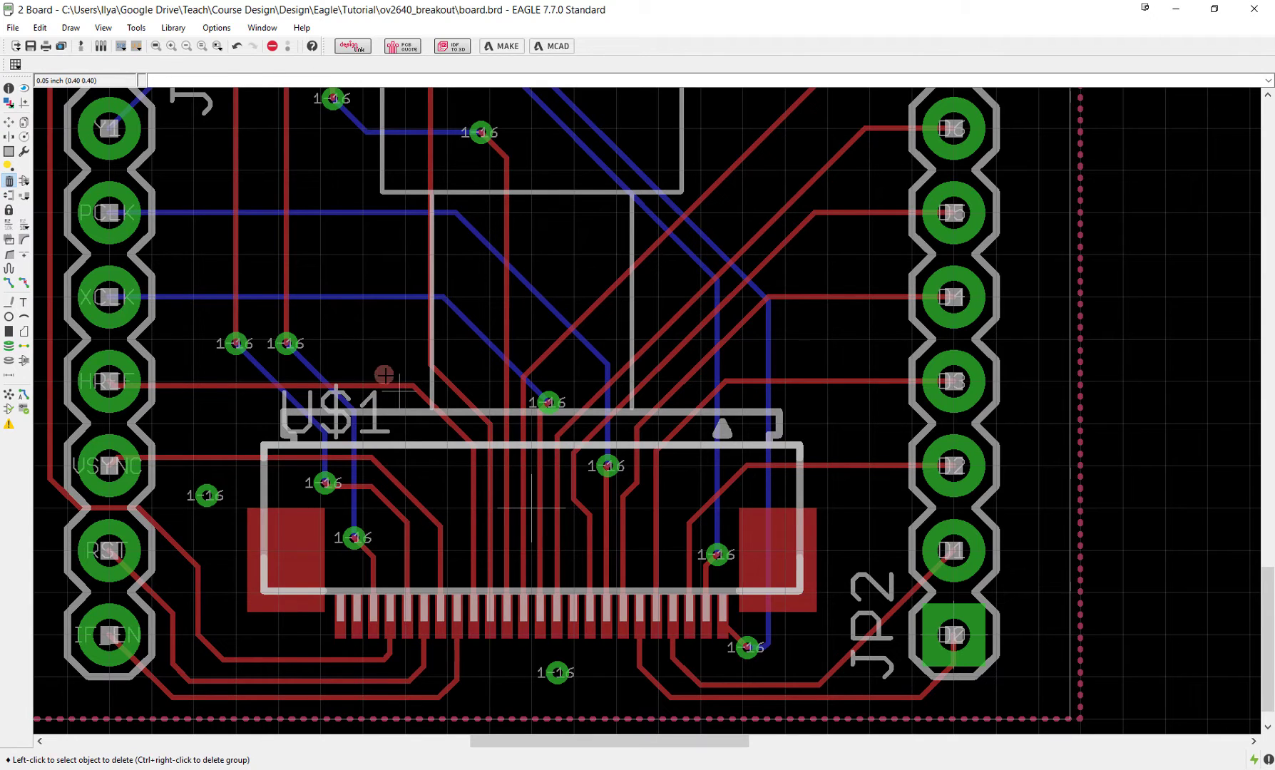
scroll(397, 385, down, 3)
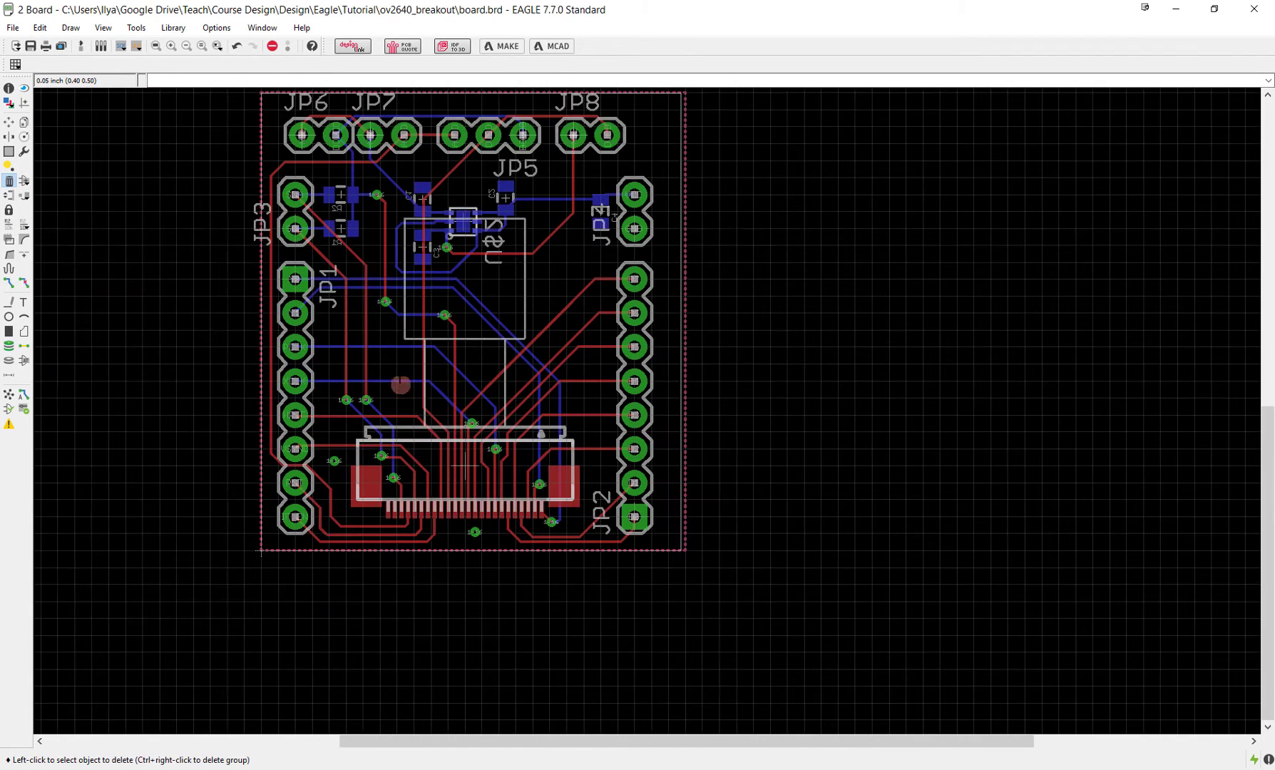
- Smash JP3, JP6, JP7, JP5, JP8, JP2, the upper right header and U$2 to detach their names
click(9, 240)
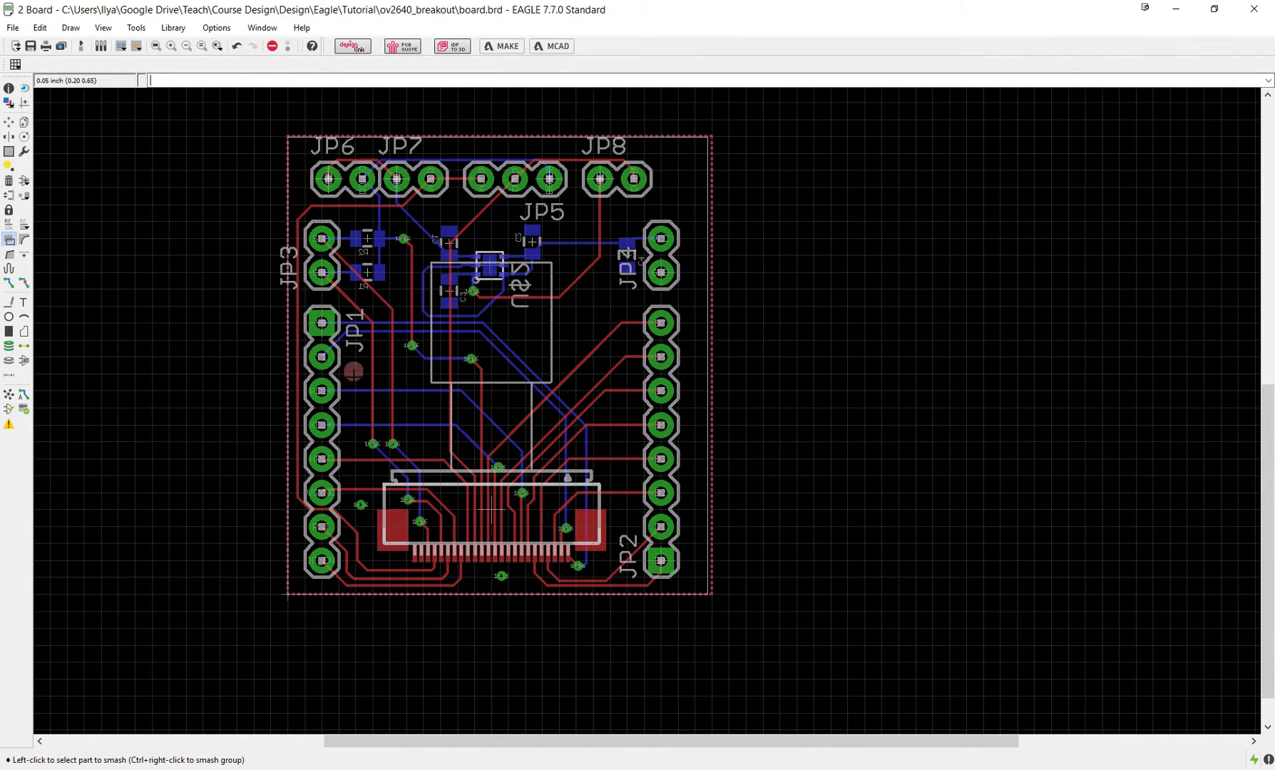
click(321, 325)
click(331, 185)
click(393, 179)
click(542, 175)
click(600, 179)
click(660, 272)
click(661, 560)
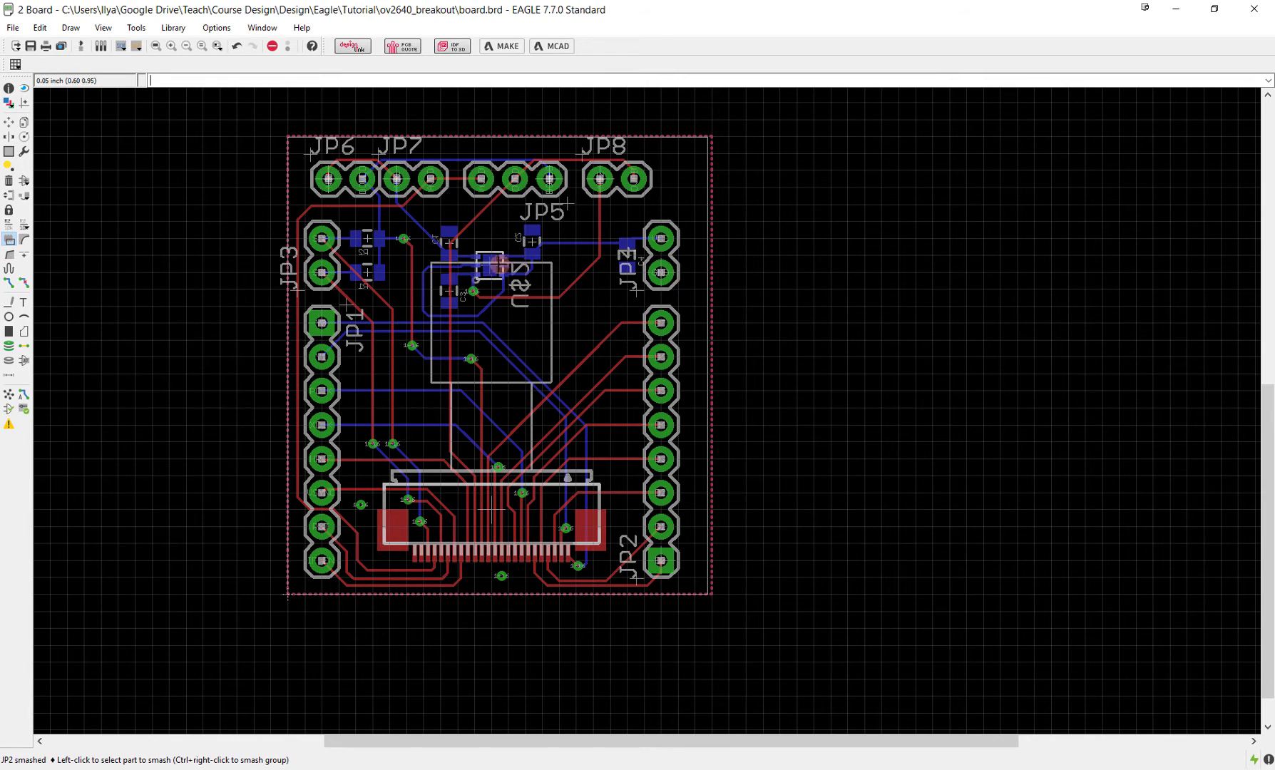
click(490, 266)
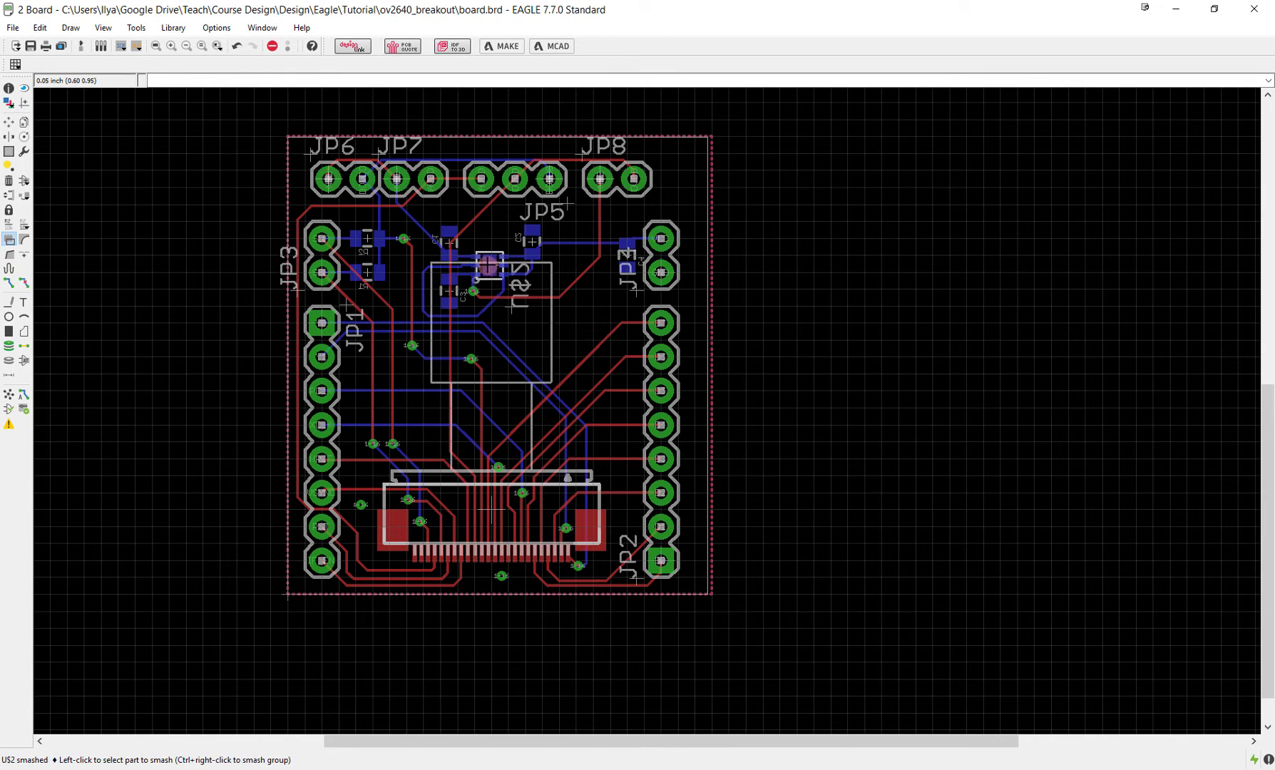
- Delete the detached JP1, JP3, JP6 and JP7 name labels
click(9, 122)
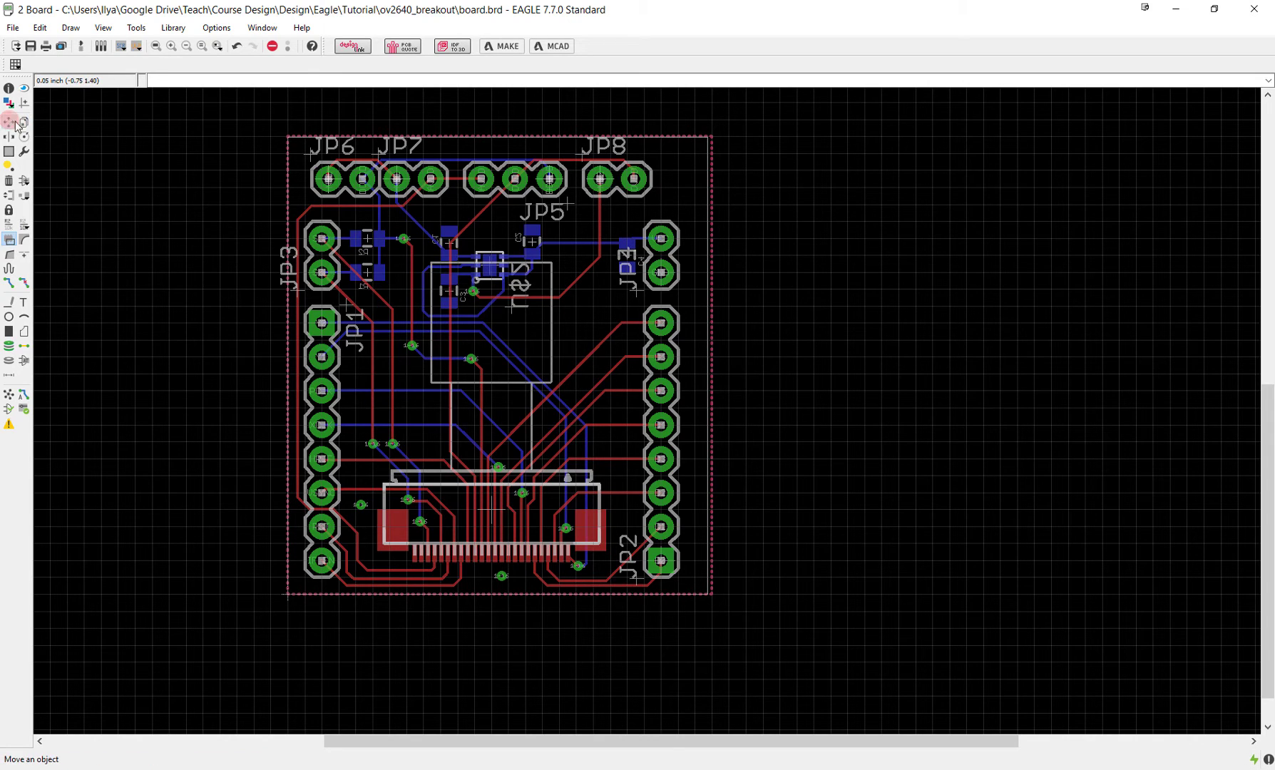
click(9, 180)
scroll(282, 279, up, 3)
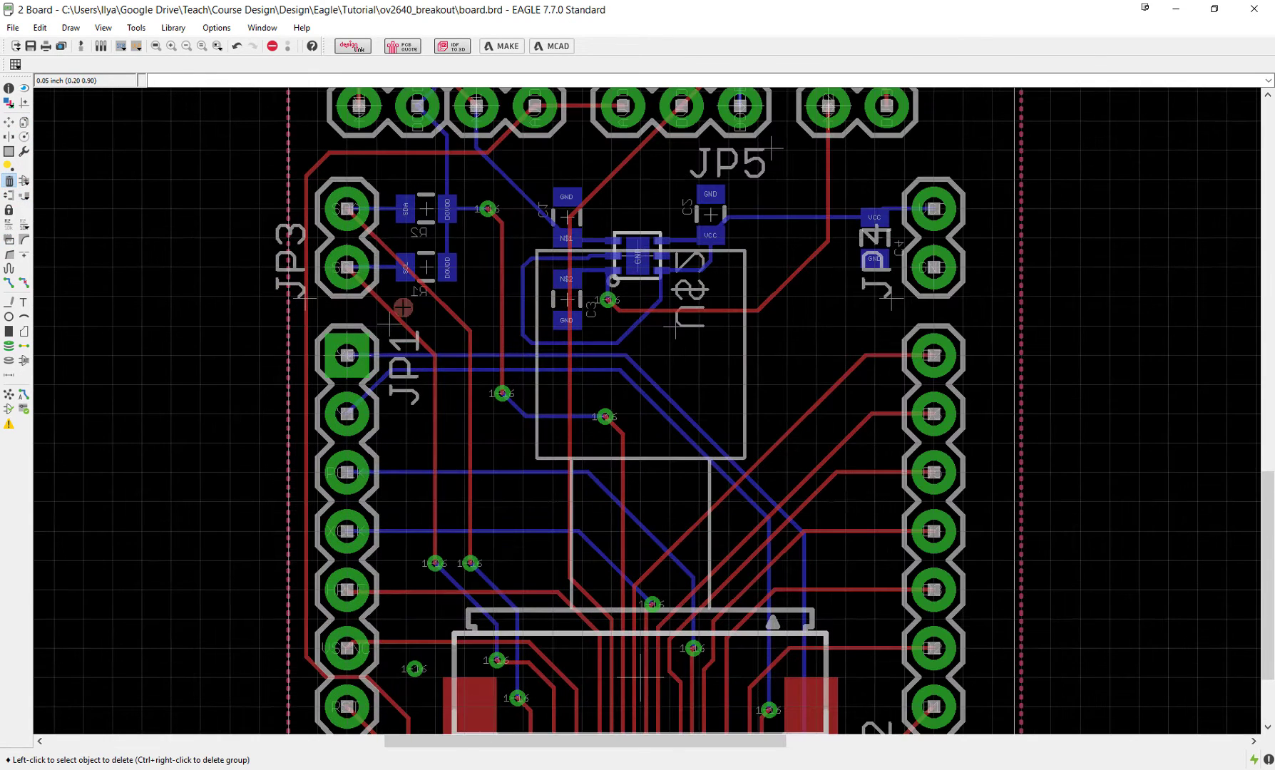
click(388, 324)
click(306, 299)
middle_drag(364, 222, 345, 365)
click(310, 254)
click(431, 251)
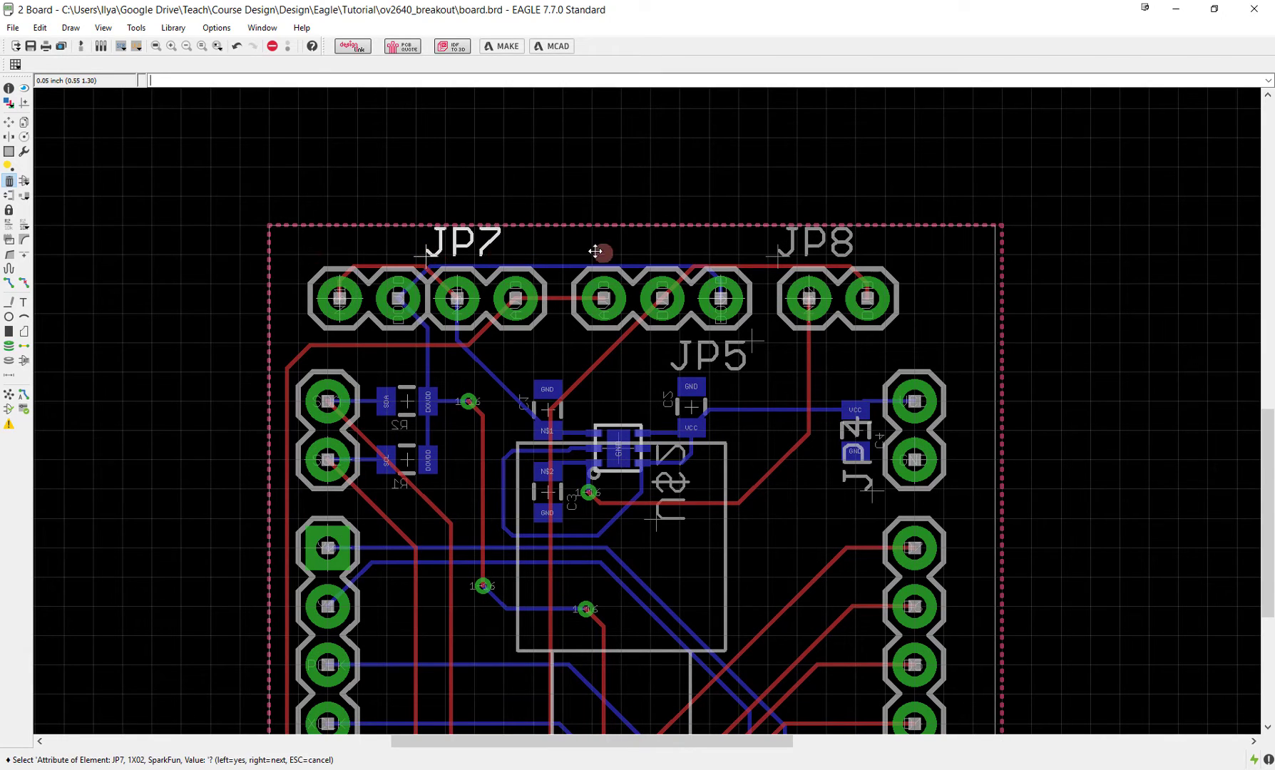
click(428, 261)
- Delete the JP8, JP5, U$2 and JP2 name labels, then recentre the board
click(767, 260)
click(768, 260)
click(751, 344)
click(670, 501)
click(683, 515)
click(870, 490)
middle_drag(870, 490, 760, 189)
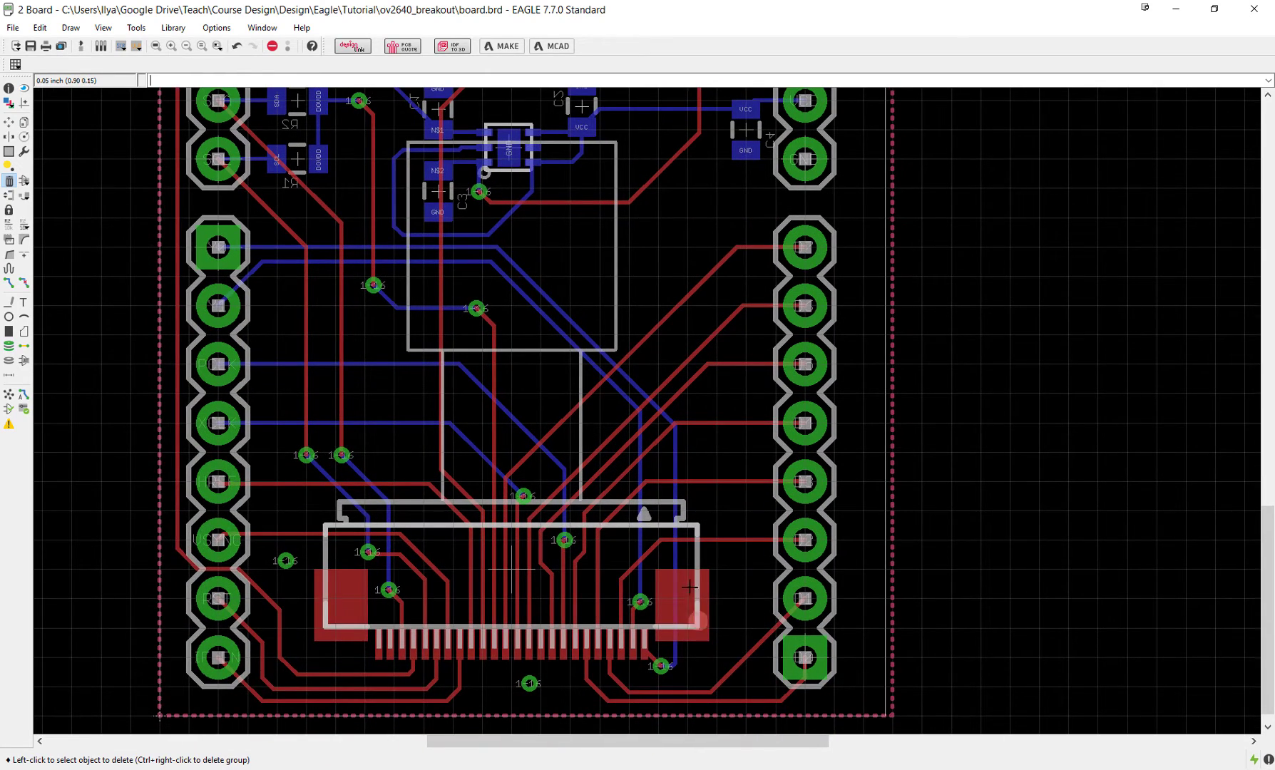
scroll(689, 588, down, 3)
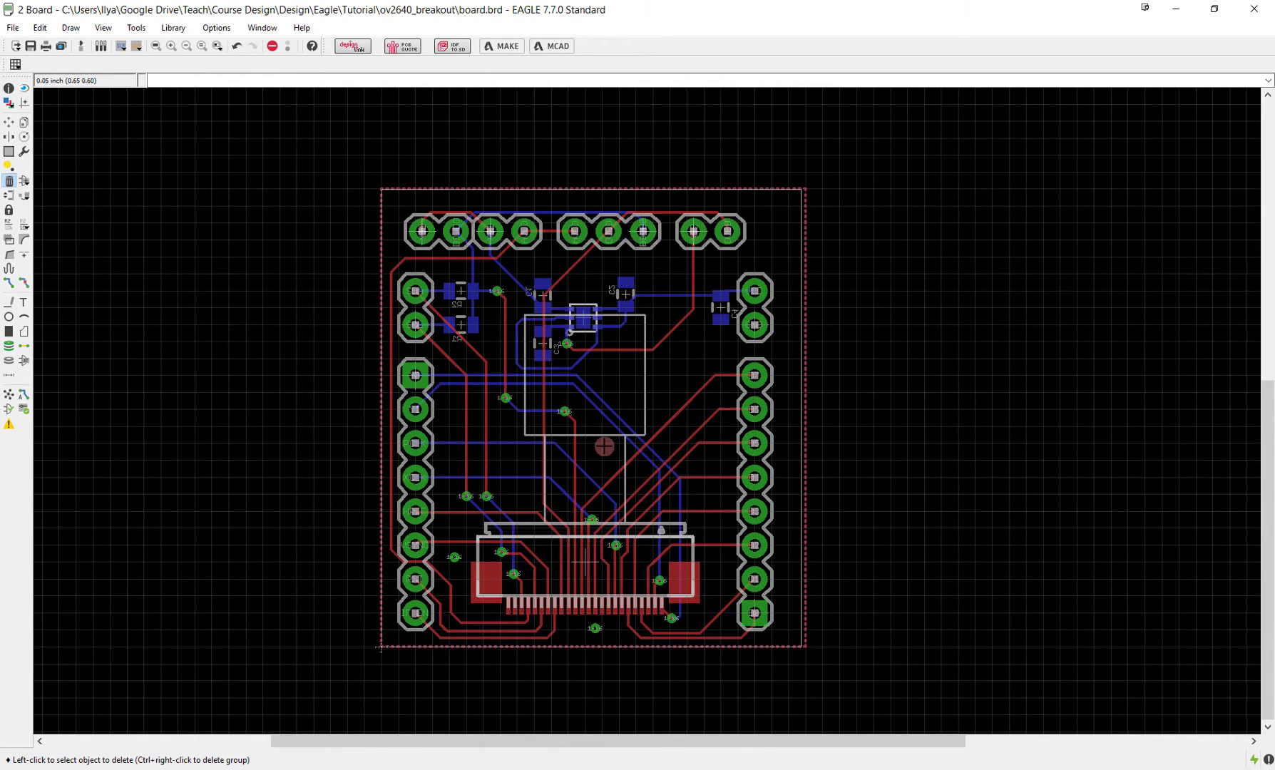
middle_drag(604, 446, 691, 497)
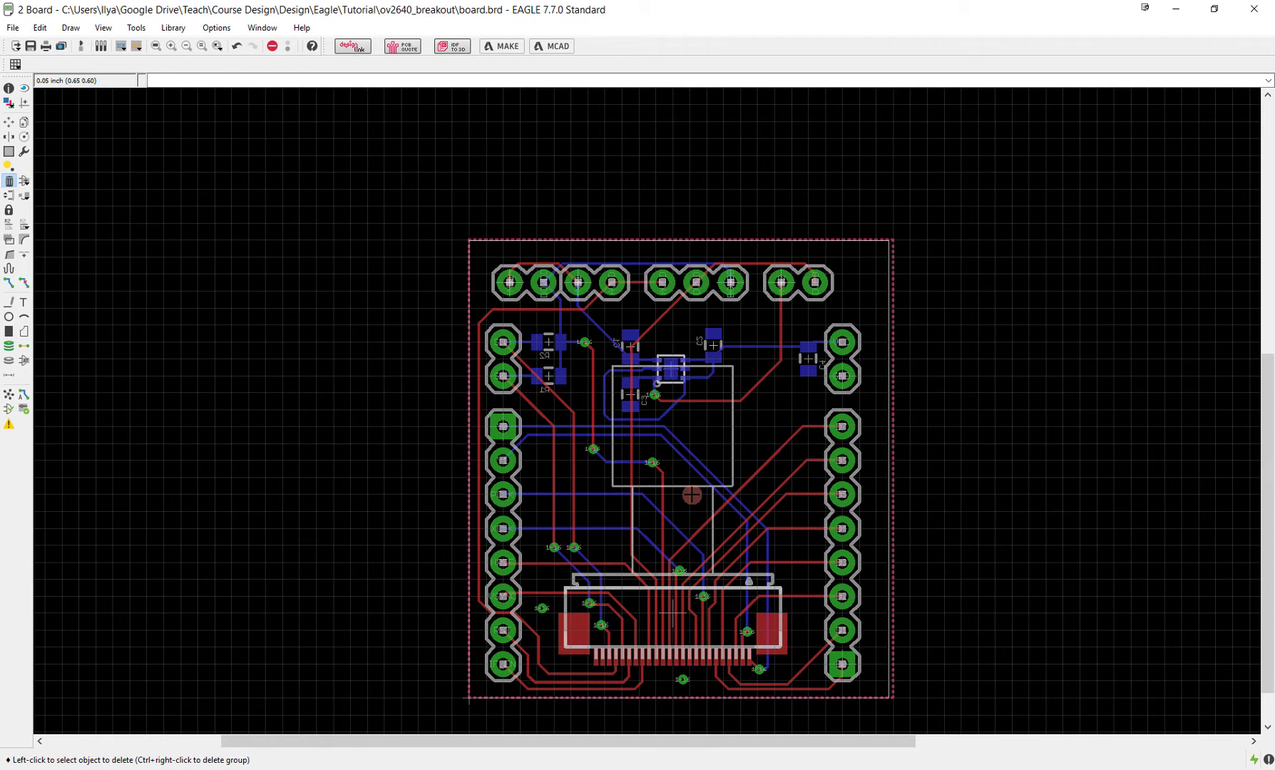
middle_drag(680, 501, 669, 448)
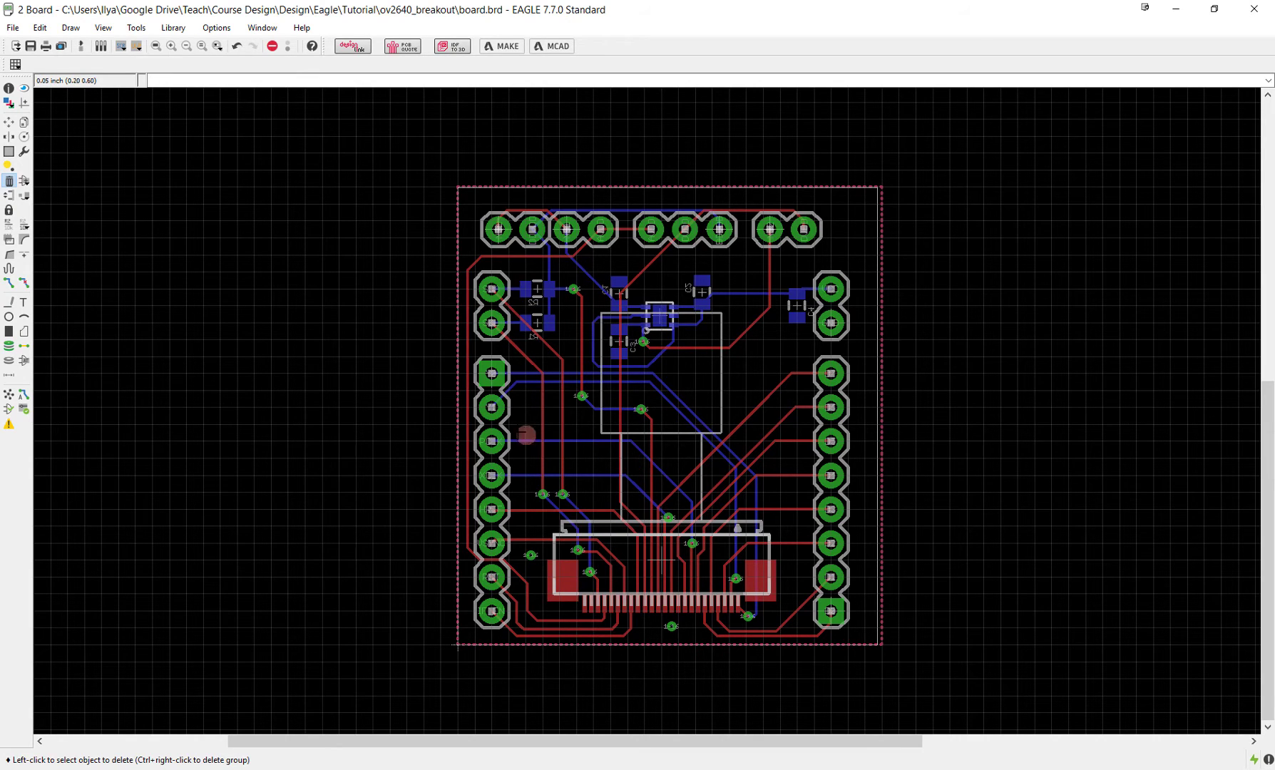
- Create a D0 text label on the tPlace silkscreen layer at size 0.05
click(24, 306)
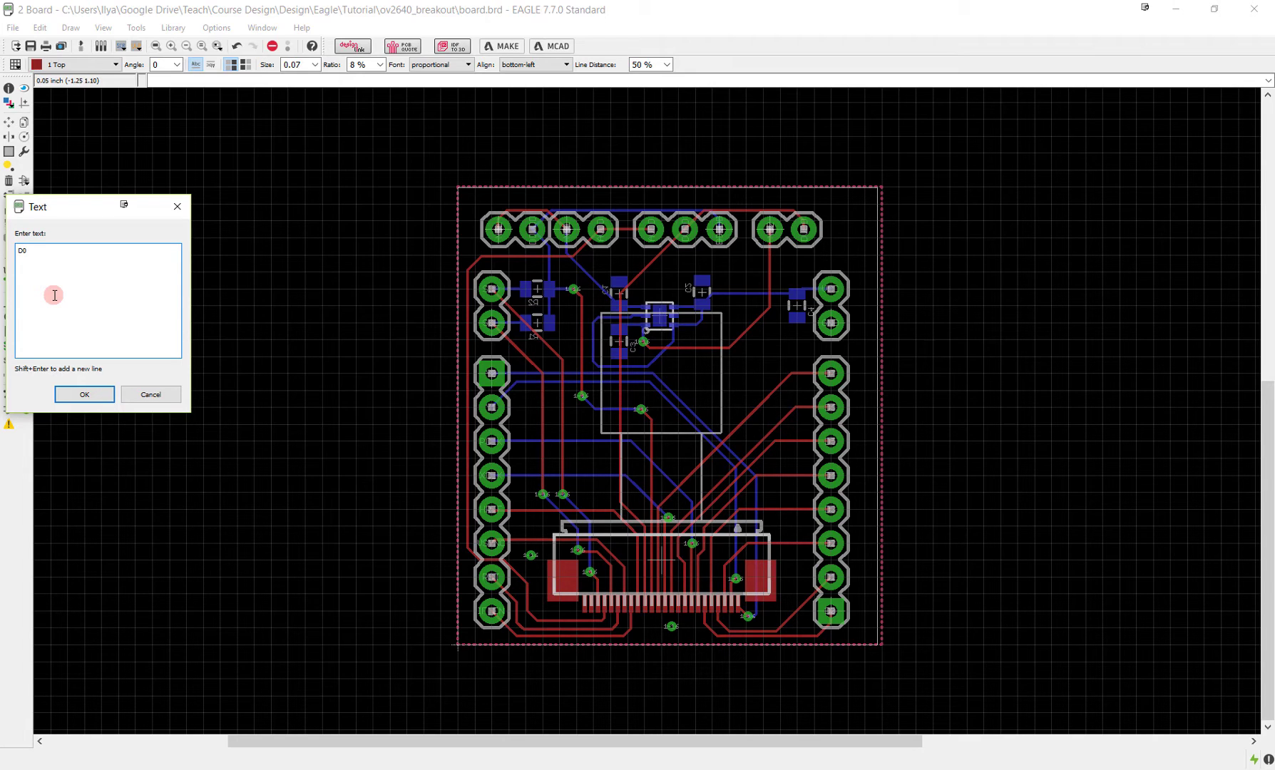
key(Return)
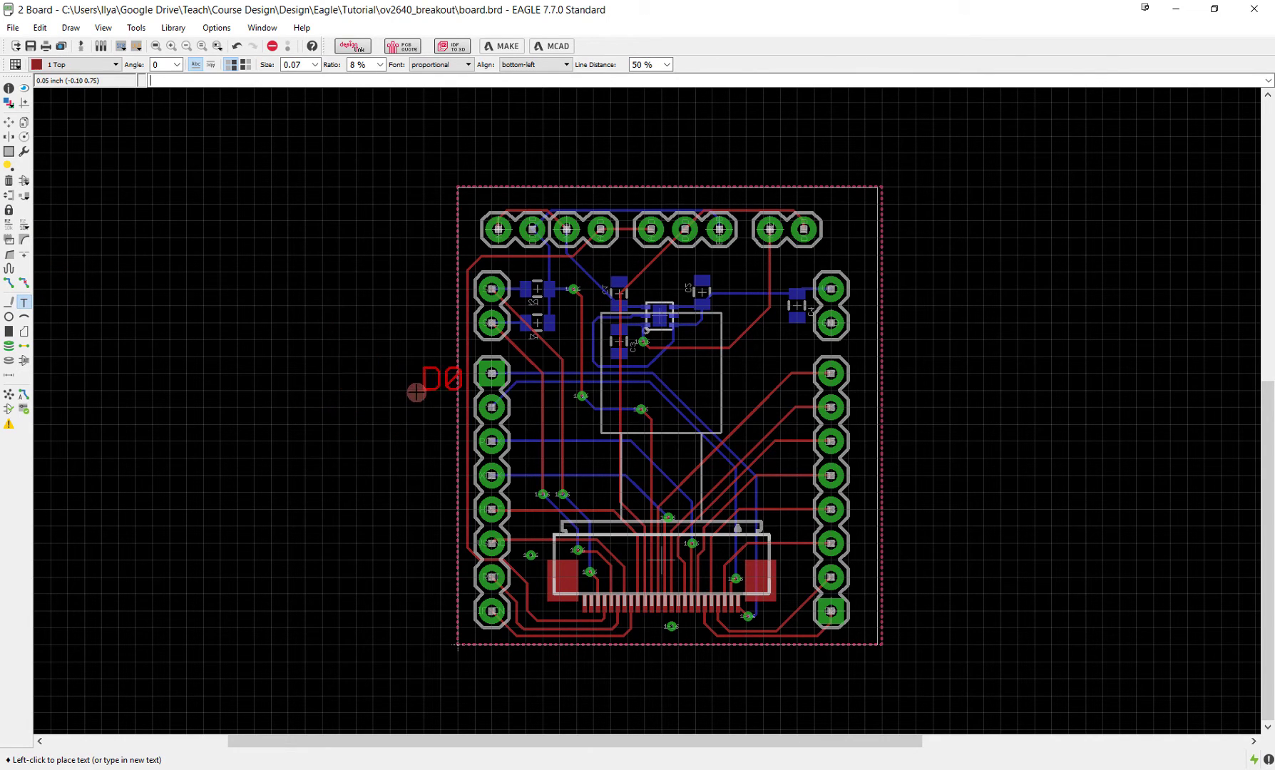
click(116, 65)
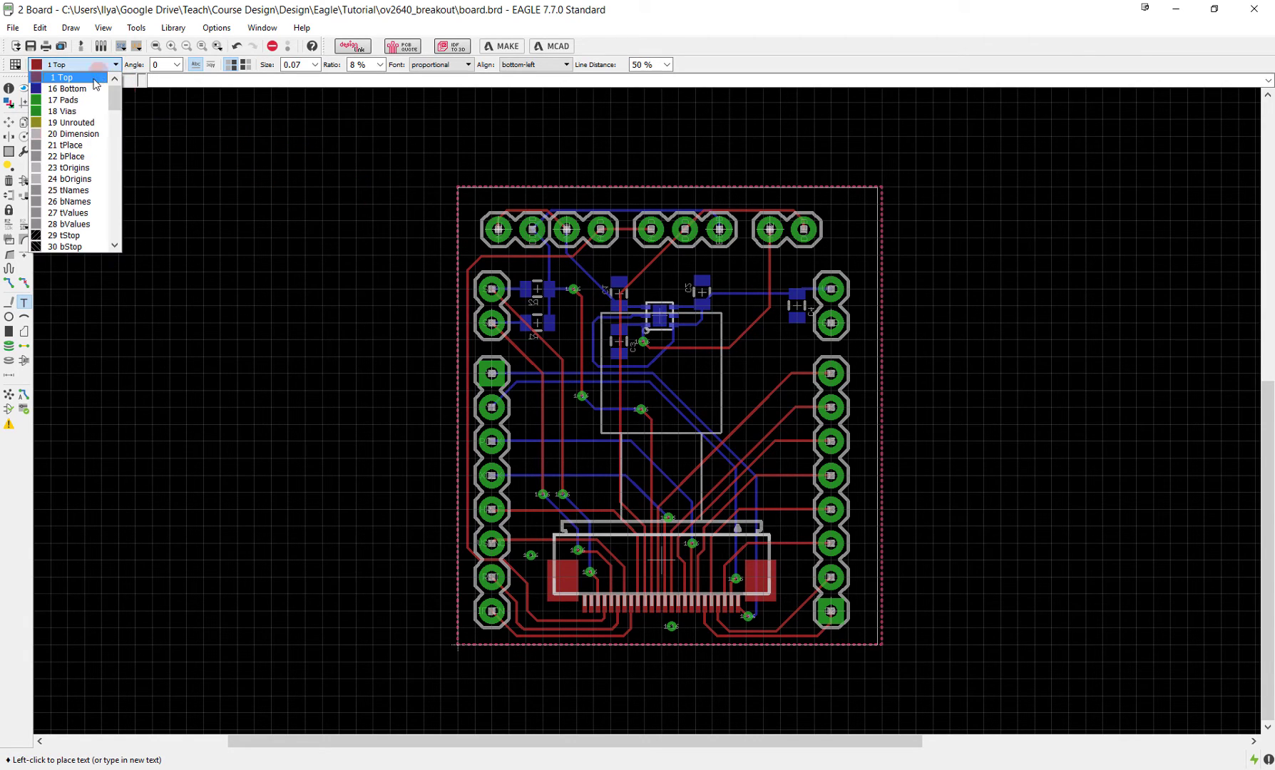
click(73, 146)
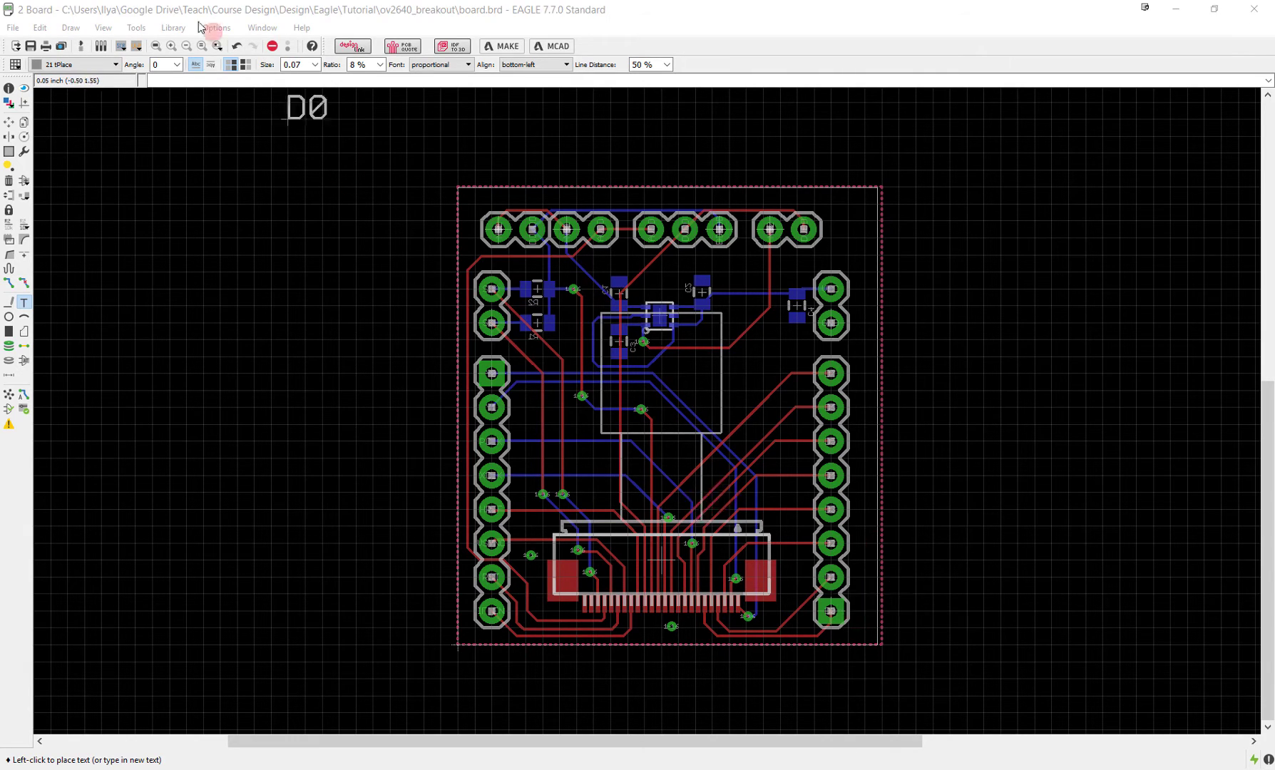
click(298, 58)
click(314, 65)
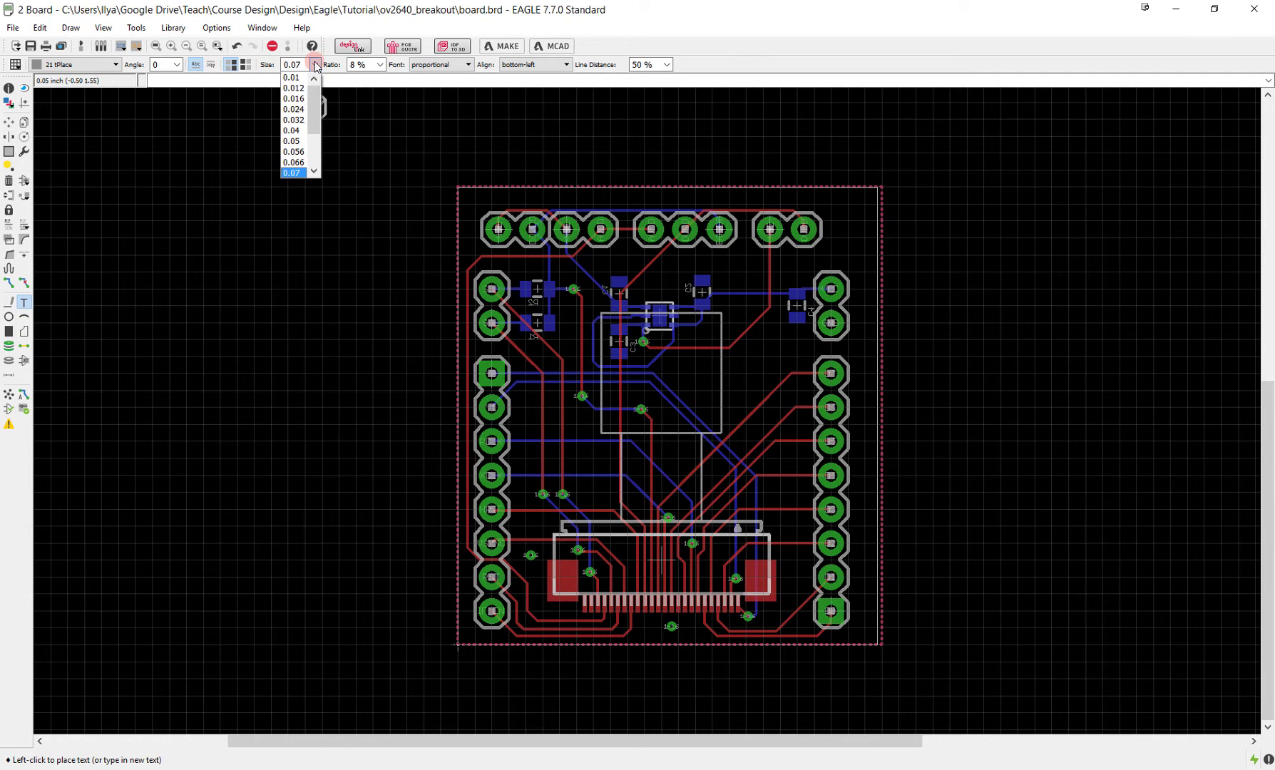
click(293, 142)
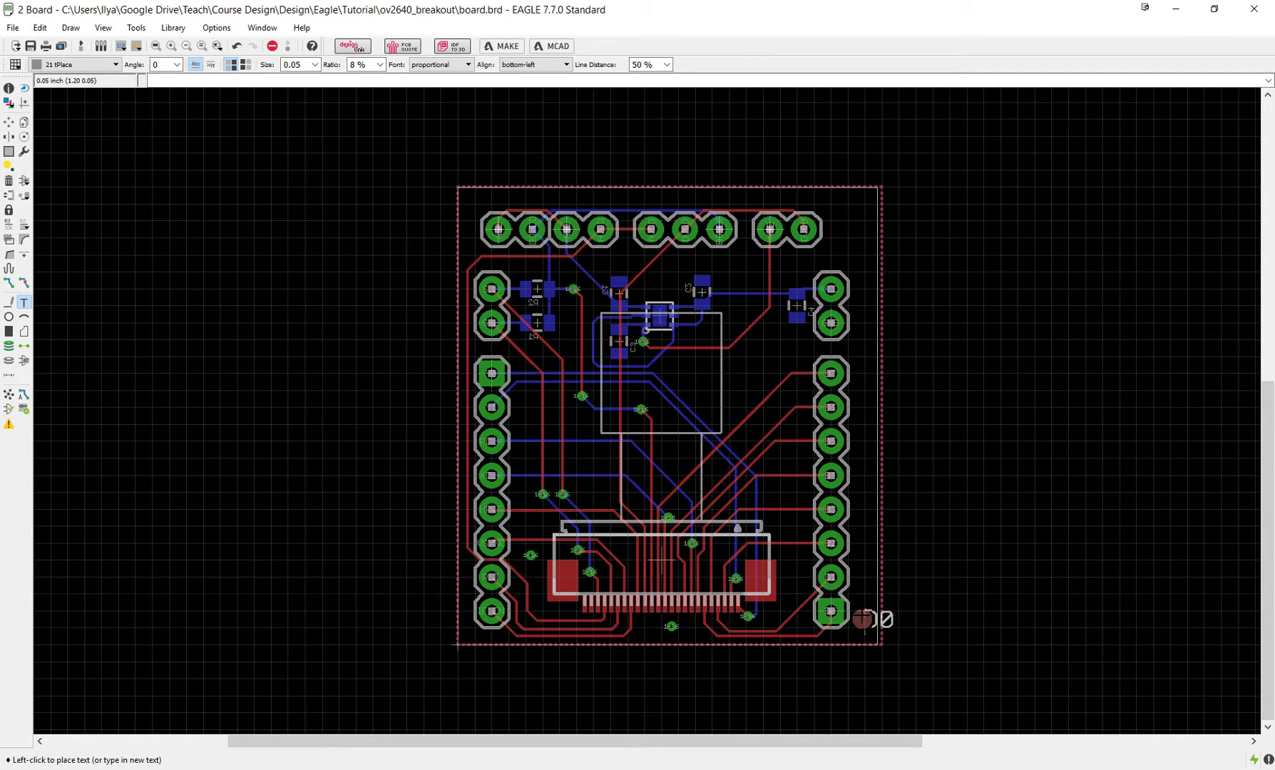
scroll(852, 619, up, 3)
scroll(853, 619, up, 1)
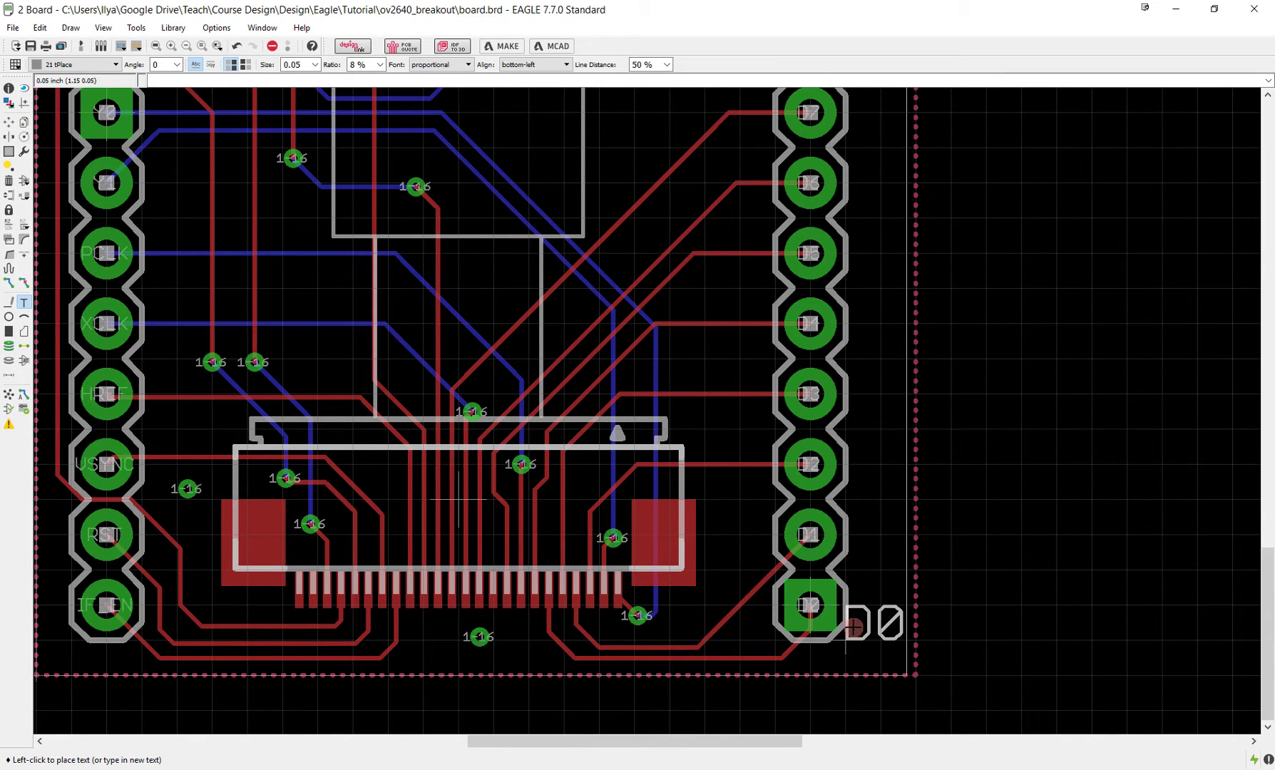
- Set the grid size to 0.01 inch
click(14, 64)
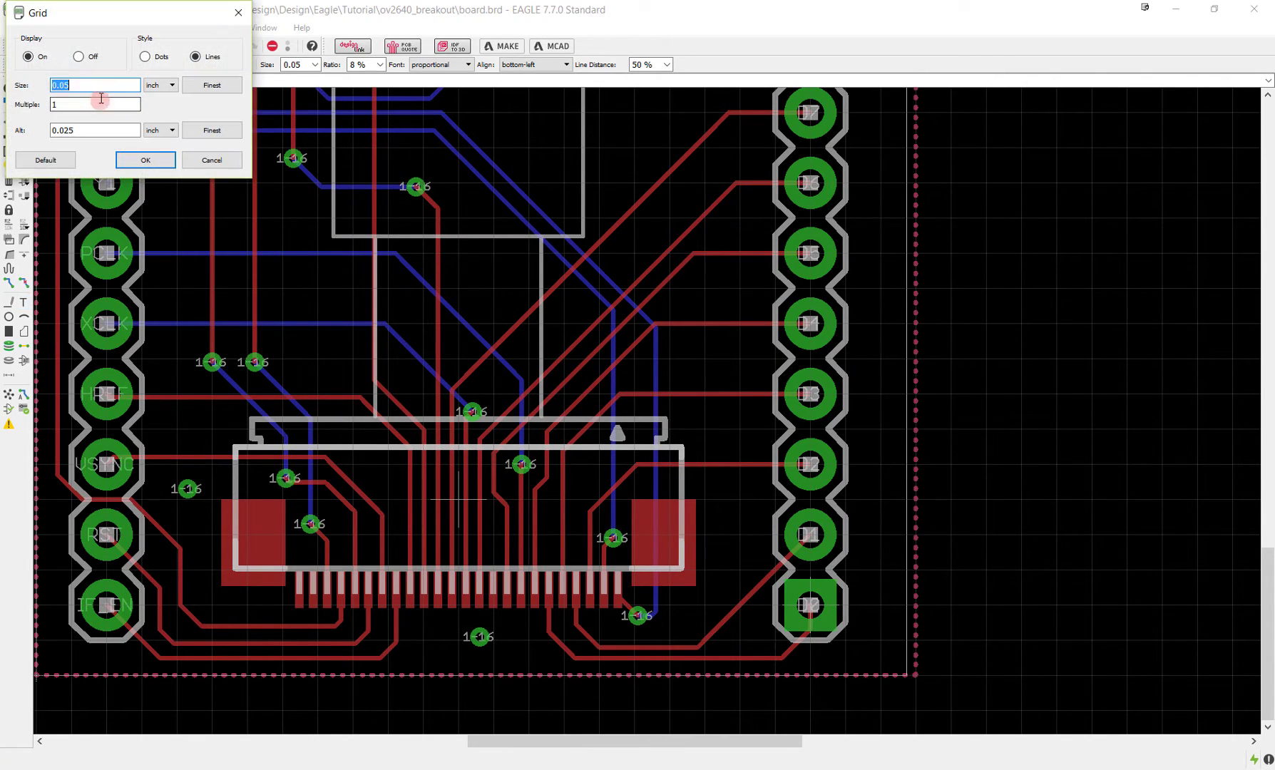
key(BackSpace)
text(1)
key(Return)
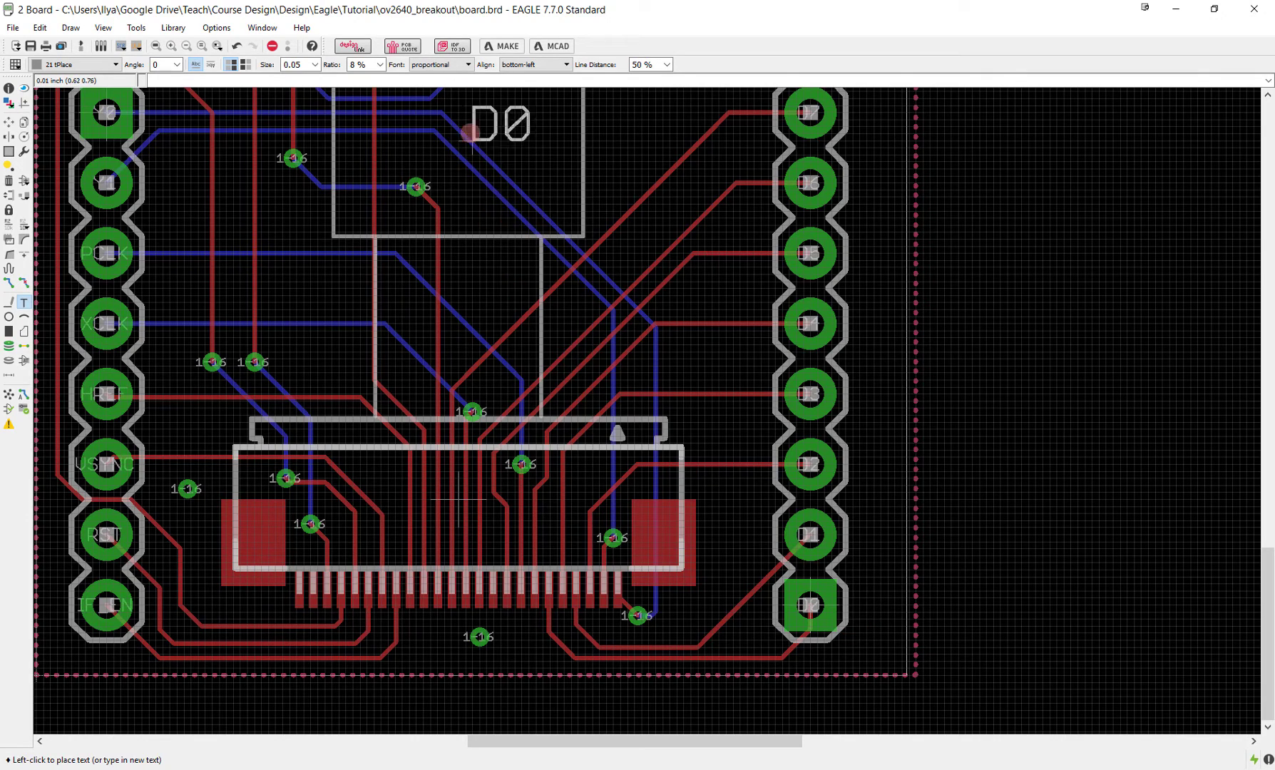
- Switch the label font to vector and adjust the text ratio setting
click(451, 65)
click(448, 77)
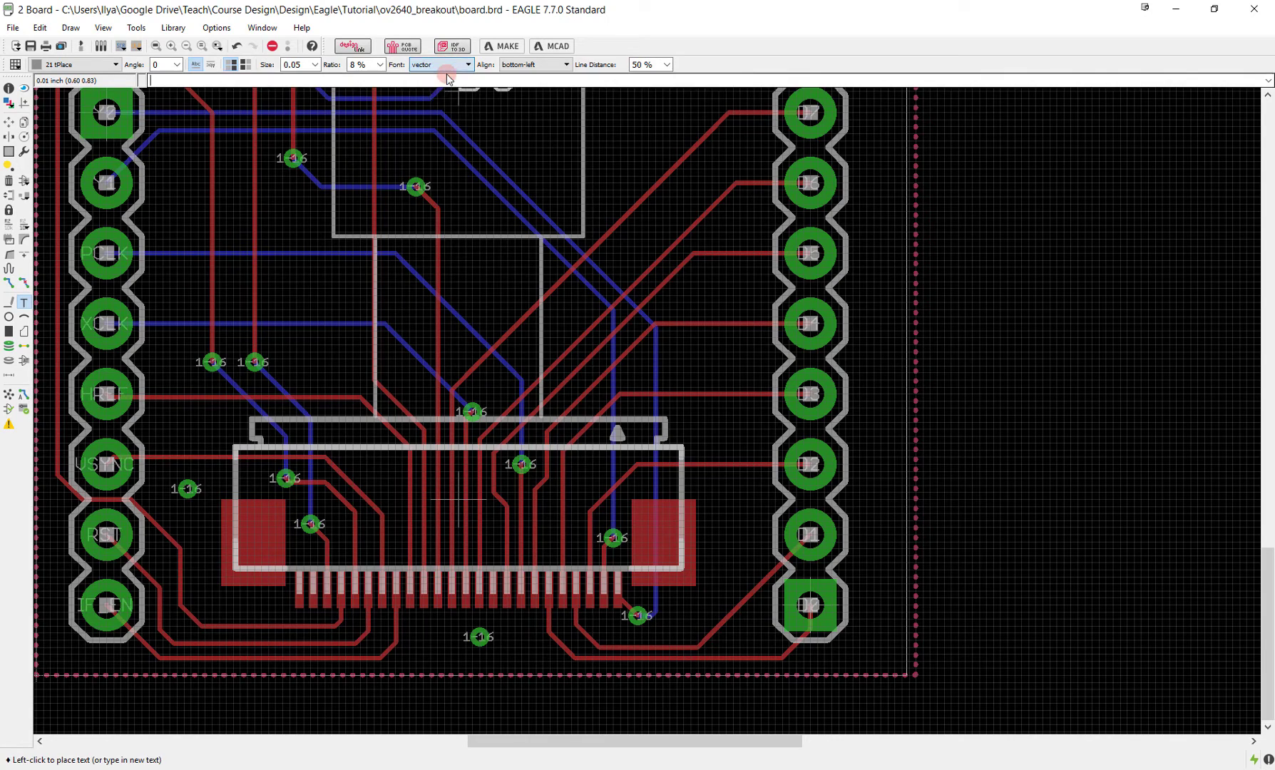
click(380, 65)
drag(380, 89, 379, 150)
click(362, 163)
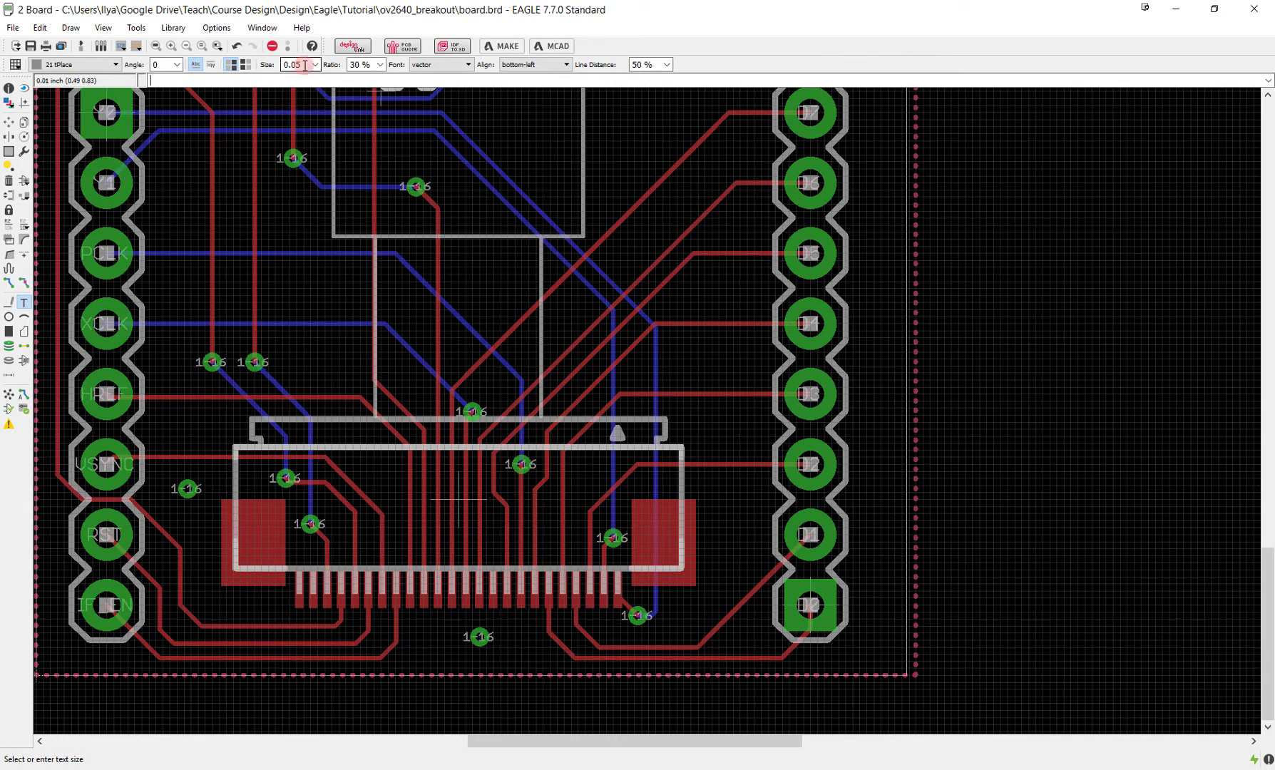
click(380, 64)
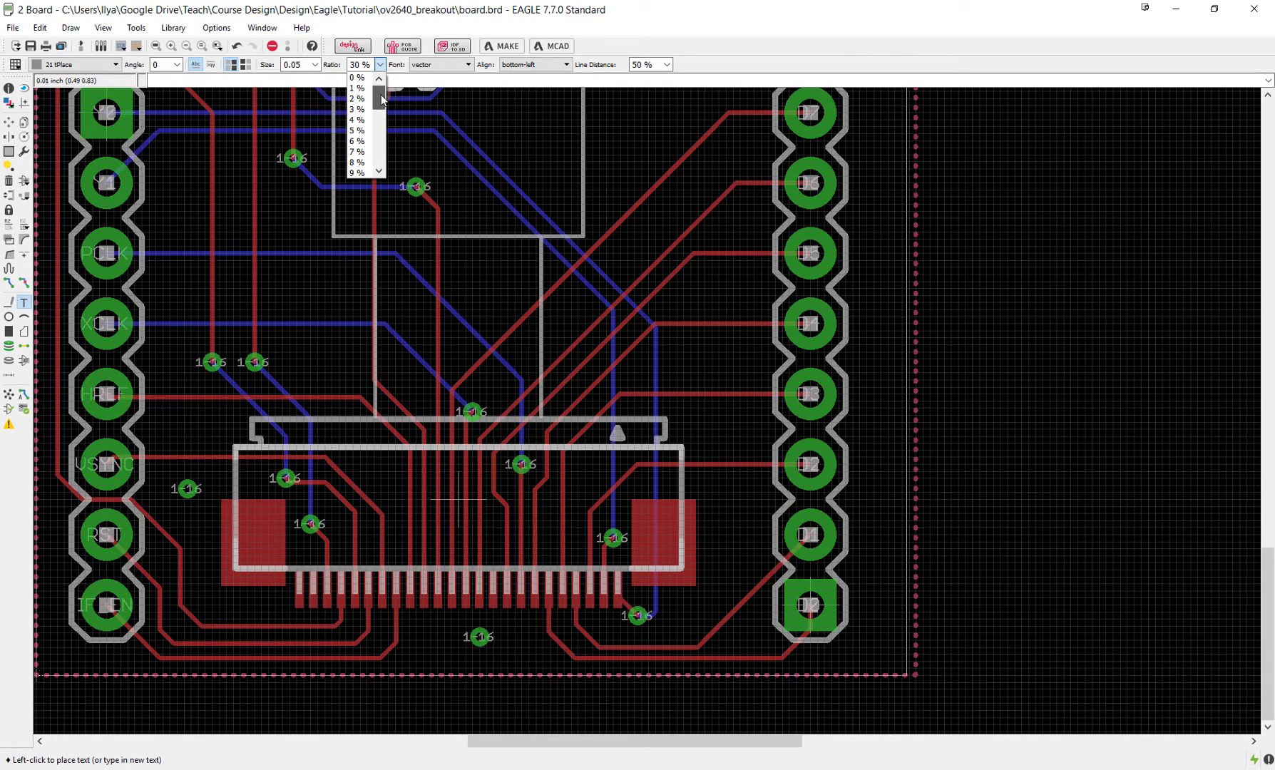
scroll(380, 93, down, 1)
- Set the text ratio to 10% and place D0–D3 beside the right header pins
click(356, 173)
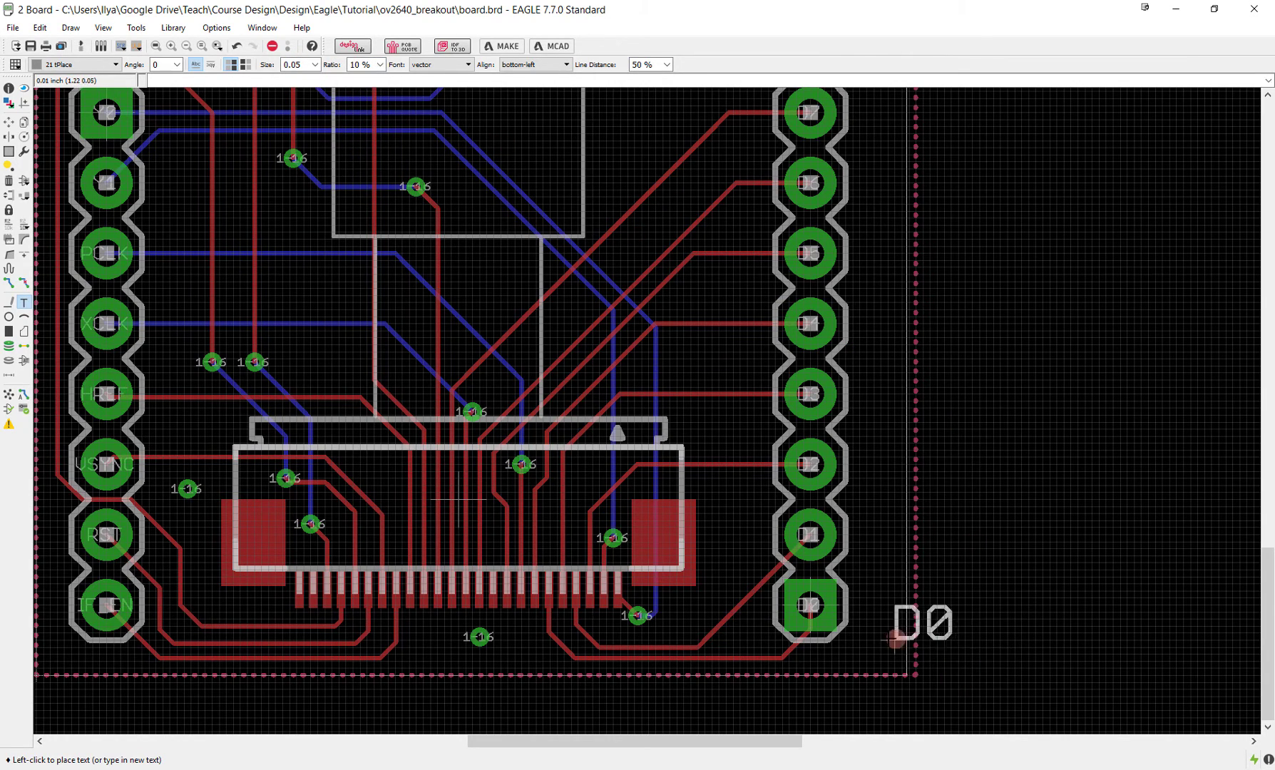
scroll(877, 634, up, 2)
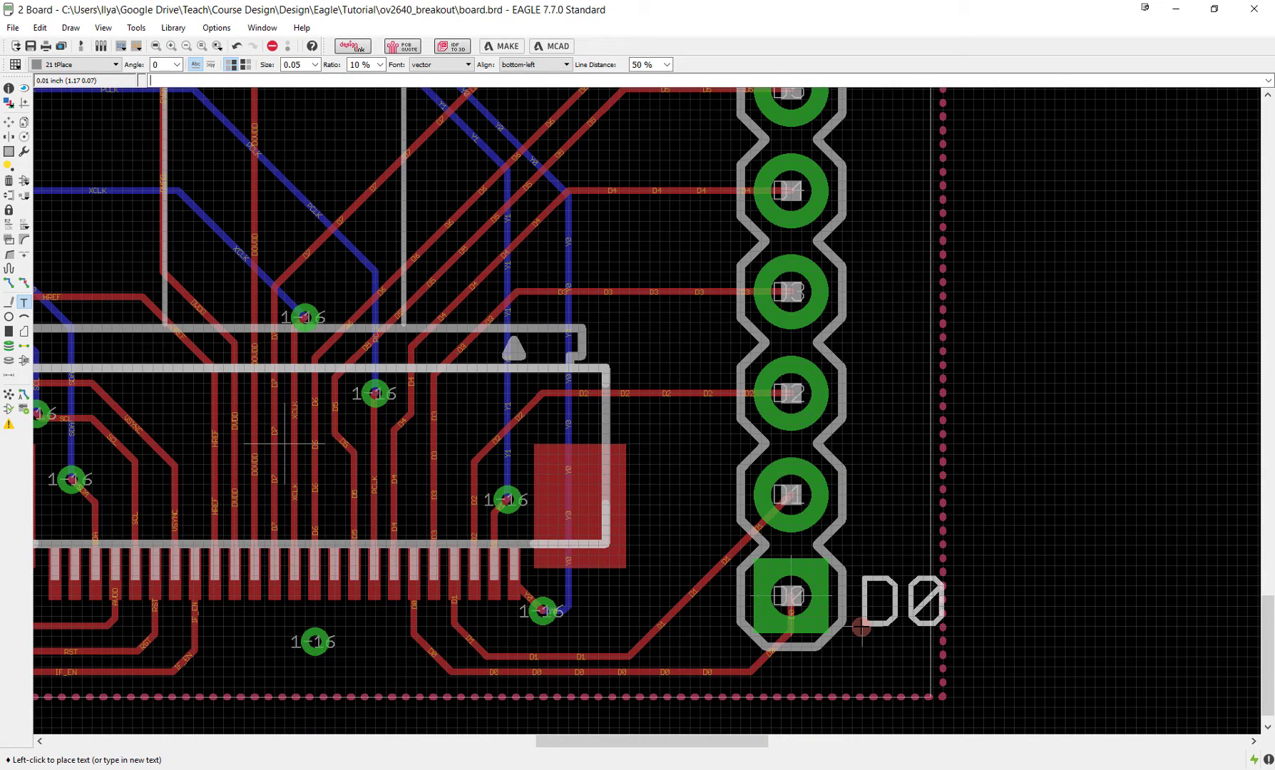
click(861, 628)
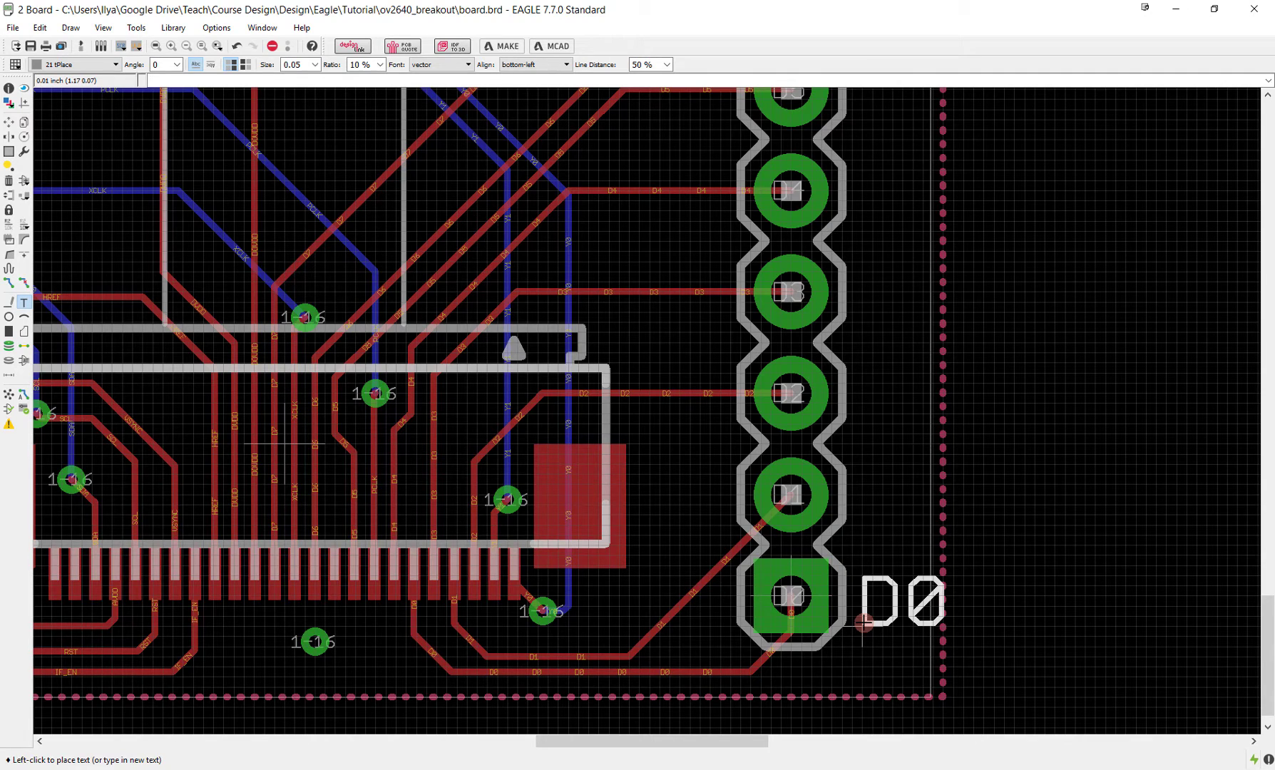
text(D1)
key(Return)
click(863, 524)
text(D2)
key(Return)
click(864, 421)
text(D3)
key(Return)
click(861, 318)
- Place the D4 through D7 labels beside the remaining right header pins
text(D4)
key(Return)
click(862, 399)
key(Return)
middle_drag(860, 308, 806, 545)
click(806, 528)
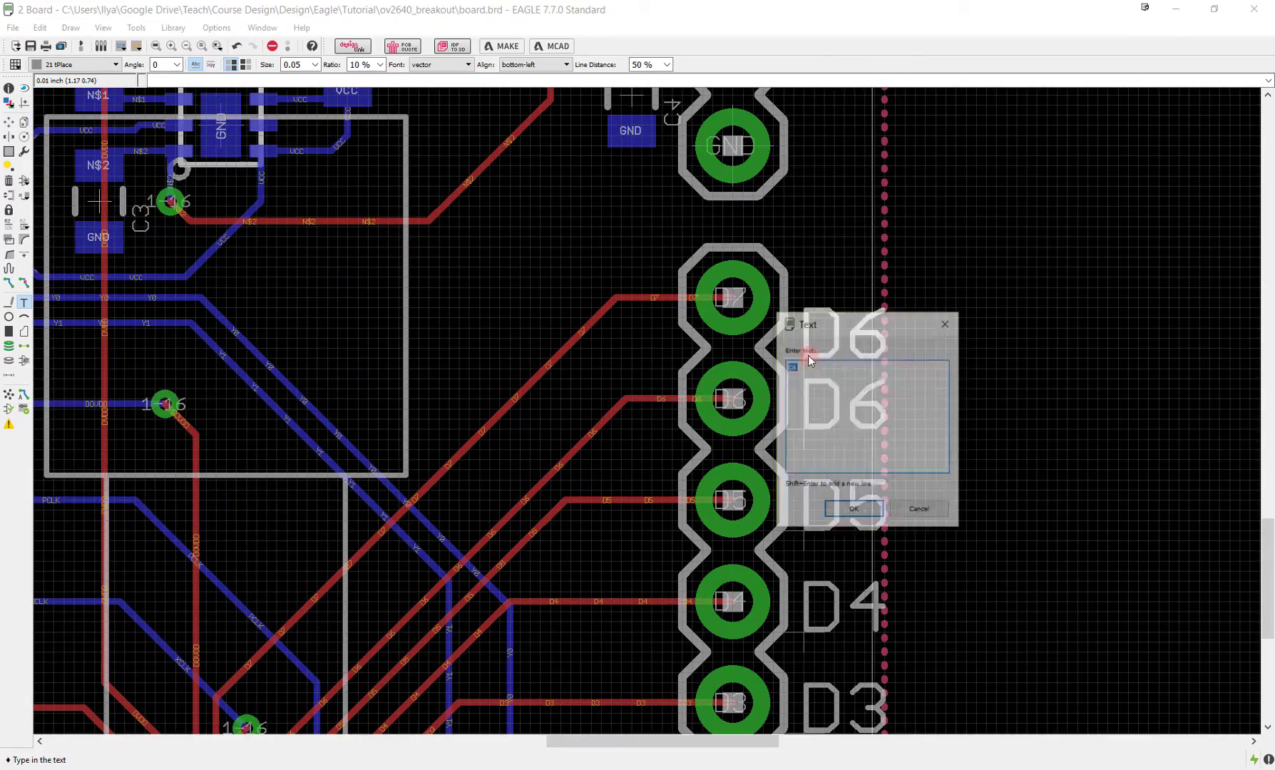
key(Return)
click(849, 406)
scroll(542, 456, down, 3)
scroll(1050, 492, left, 10)
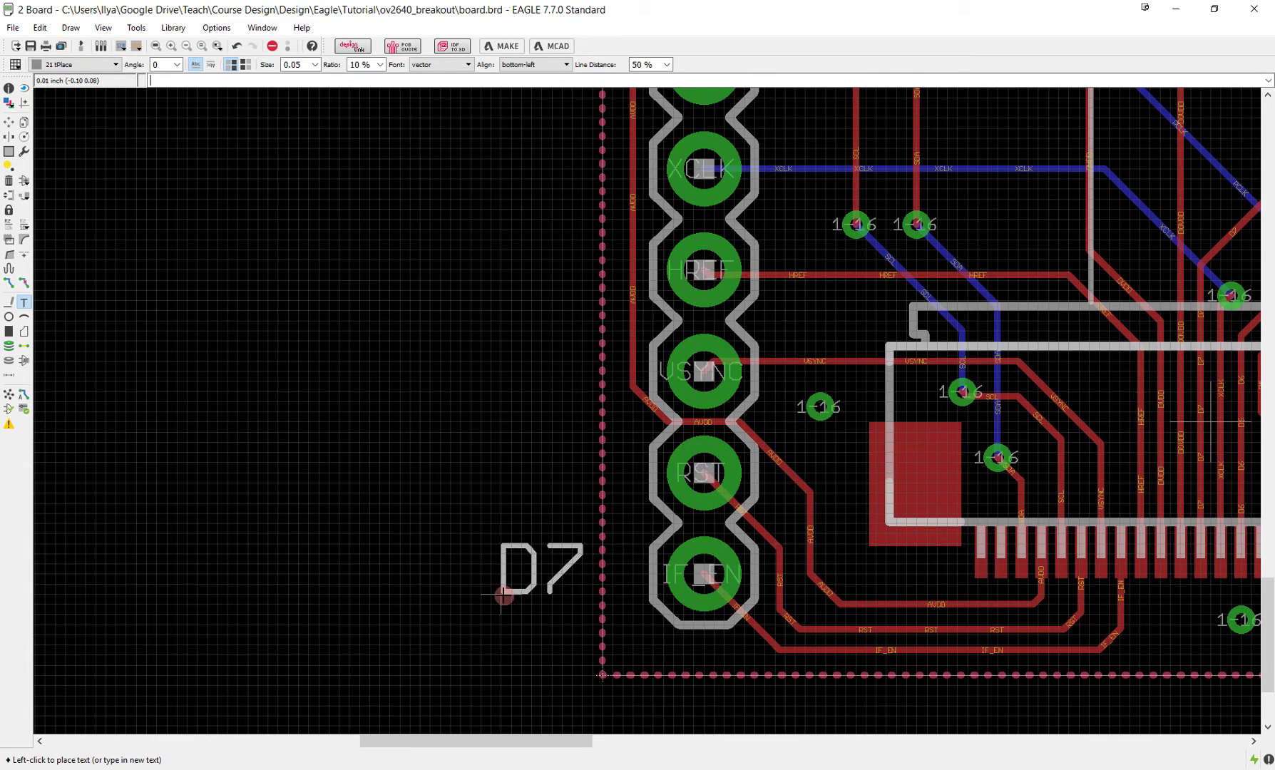
- Rotate labels to 180° and place IF_EN, RST and VSYNC left of their pins
right_click(504, 596)
right_click(504, 595)
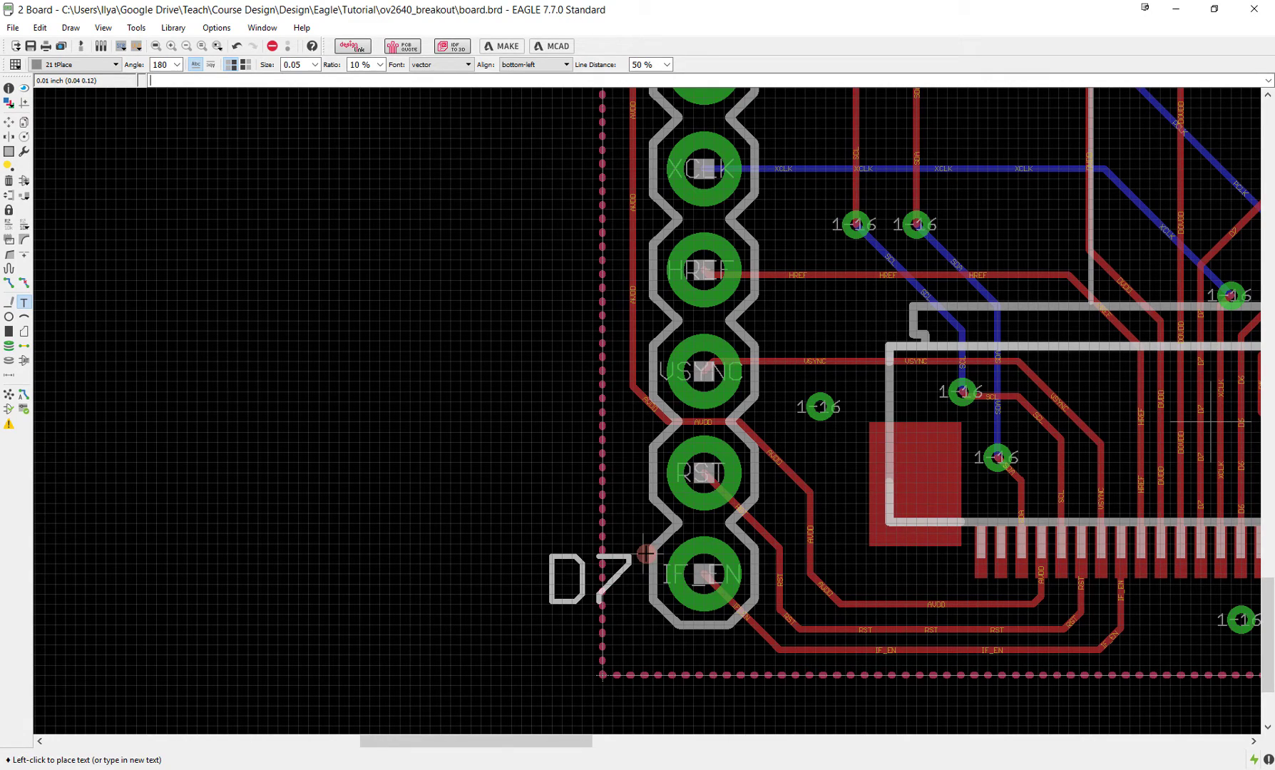
click(647, 554)
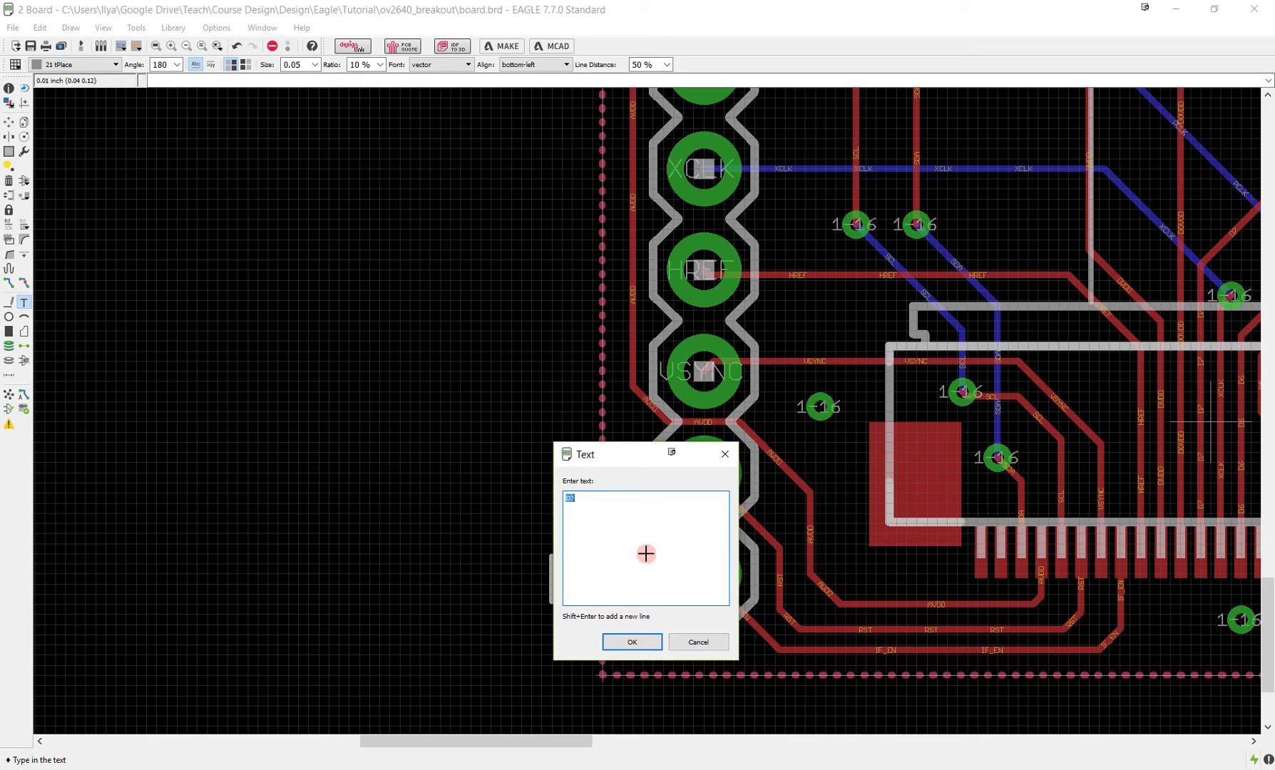
text(IF_EN)
key(Return)
click(646, 549)
text(RST)
key(Return)
click(644, 454)
middle_drag(624, 358, 623, 500)
text(VSYNC)
key(Return)
click(639, 492)
- Place the HREF, XCLK and PCLK labels beside their left header pins
text(HREF)
key(Return)
click(639, 397)
middle_drag(639, 397, 639, 497)
text(XCLK)
key(Return)
click(639, 396)
text(PCLK)
key(Return)
click(639, 306)
- Place the Y1, Y0, SDA and SCL labels beside the upper left header pins
middle_drag(640, 306, 640, 514)
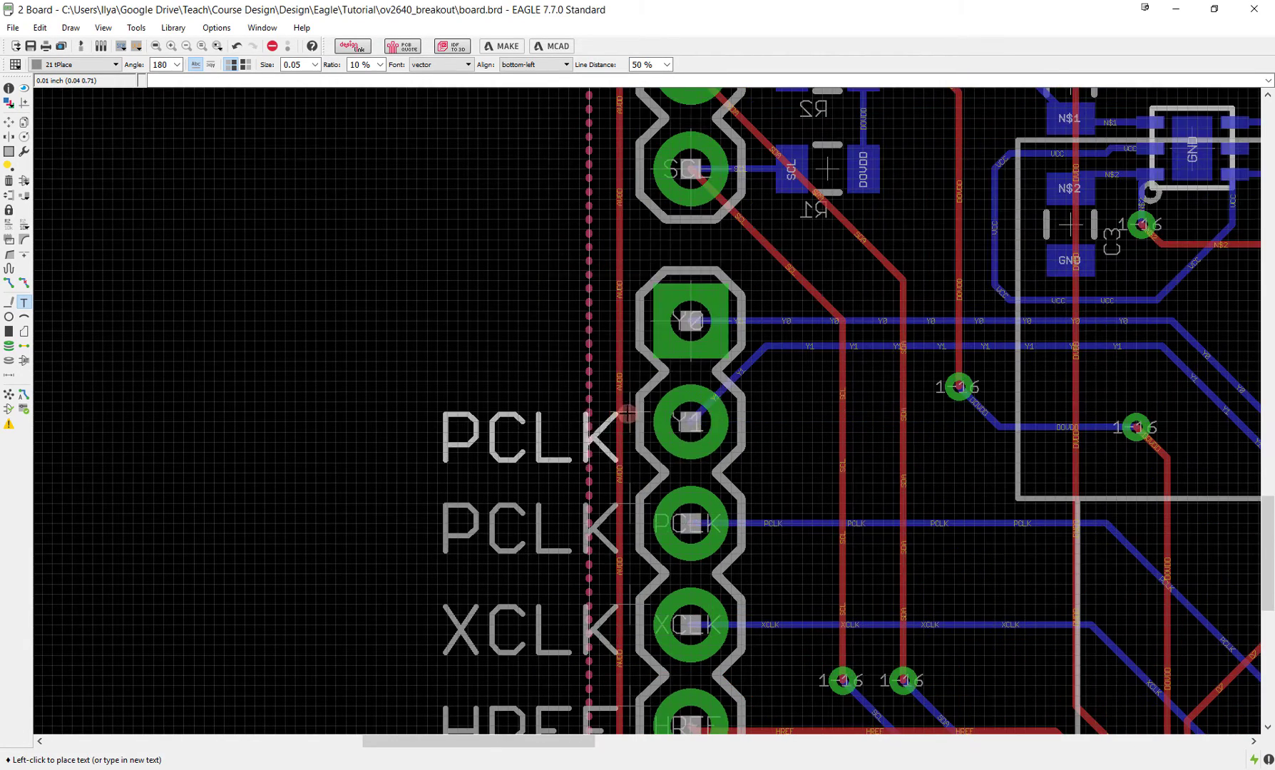
text(Y1)
key(Return)
click(625, 401)
text(Y0)
key(Return)
click(624, 301)
middle_drag(625, 301, 624, 503)
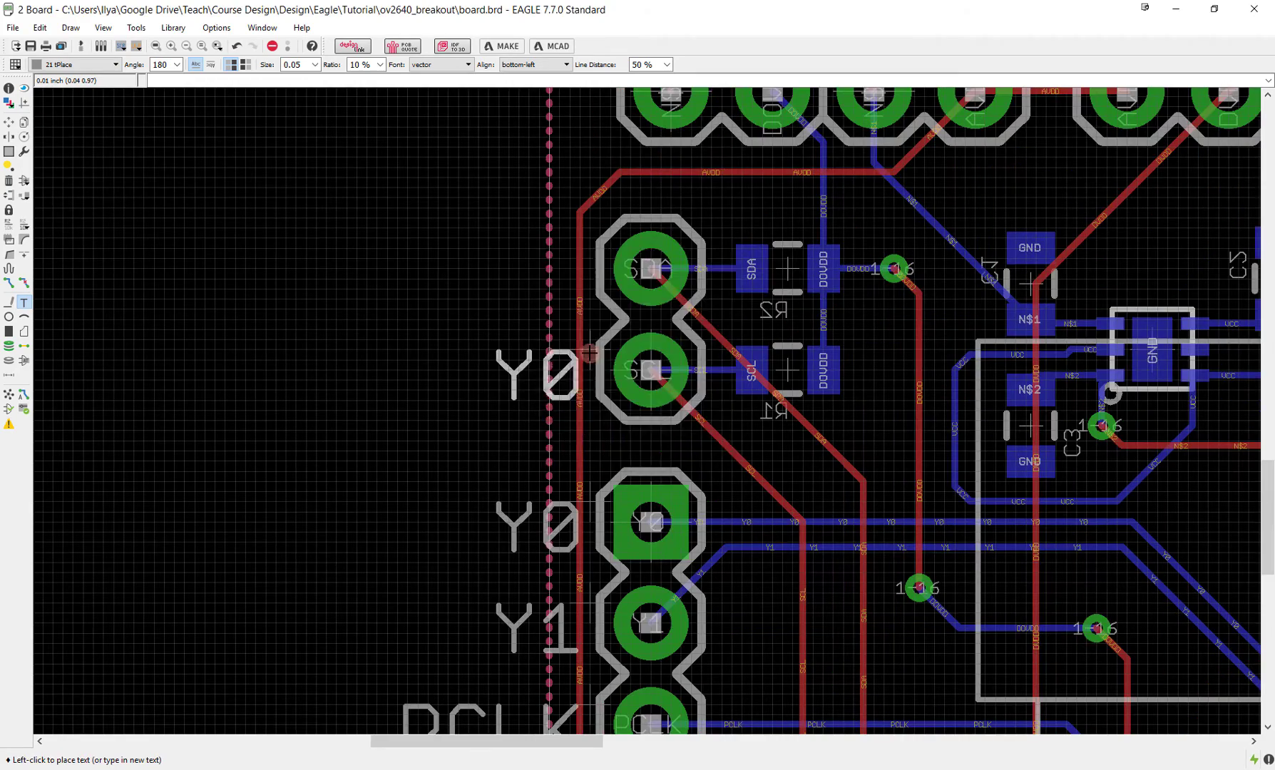
text(SDA)
key(Return)
click(608, 352)
text(SCL)
key(Return)
click(608, 249)
- Add VCC and GND labels beside their pins and recentre the board
scroll(609, 249, down, 3)
scroll(977, 316, up, 3)
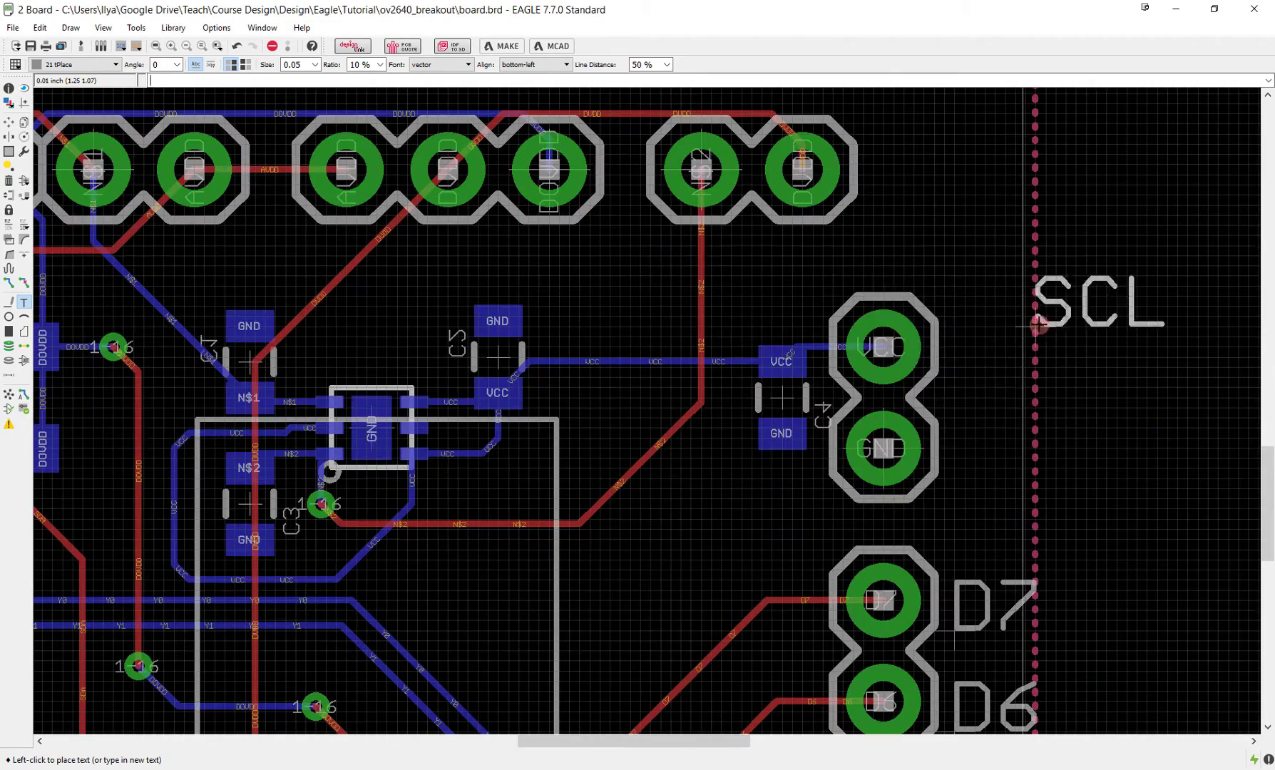
text(VCC)
key(Return)
click(955, 375)
text(GND)
key(Return)
scroll(970, 485, down, 5)
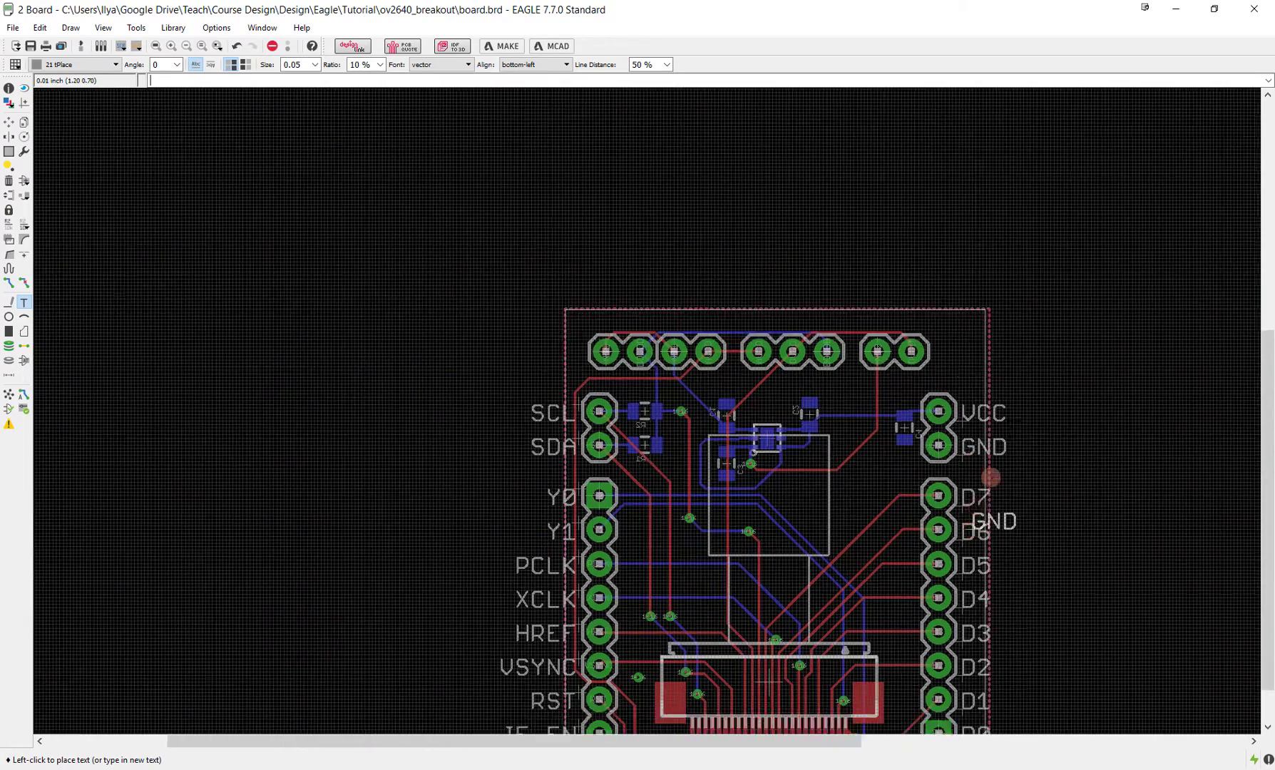
middle_drag(990, 526, 999, 391)
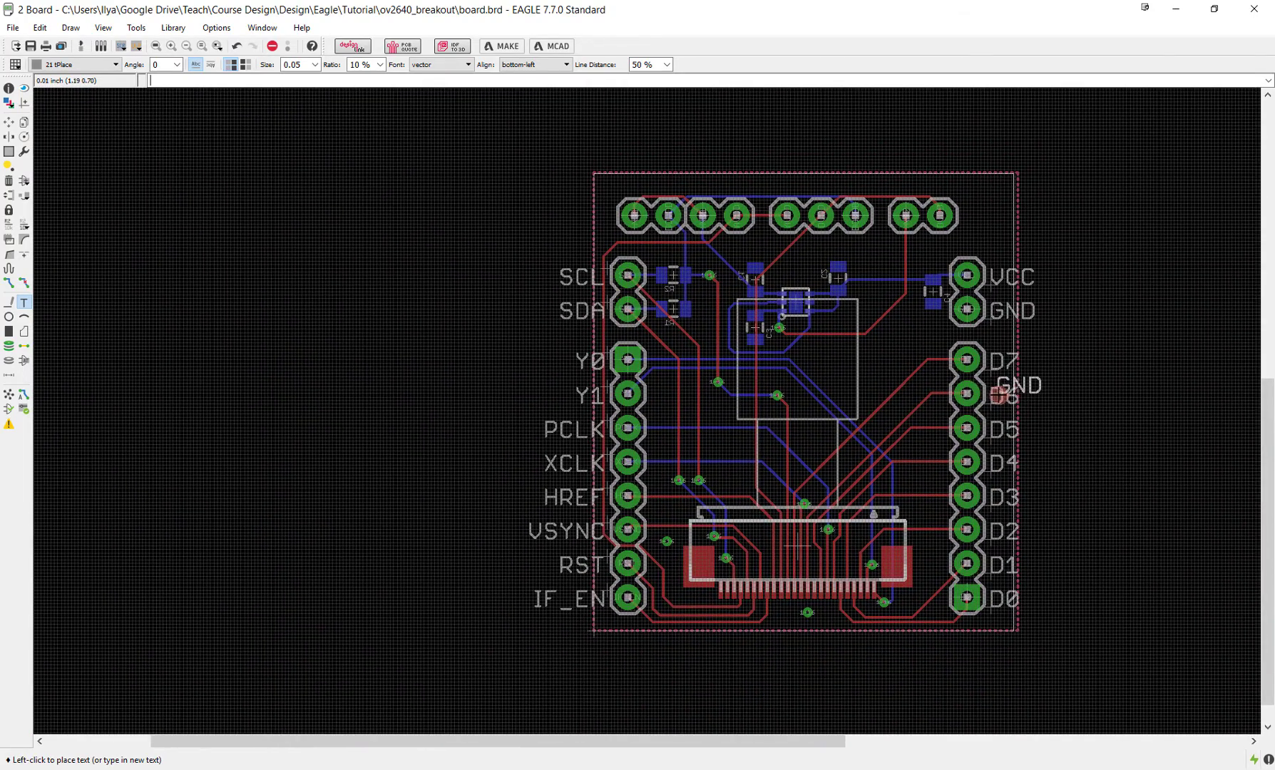
- Stop placing text and move the board outline's left edge out past the left pin labels
click(731, 483)
key(Escape)
key(Escape)
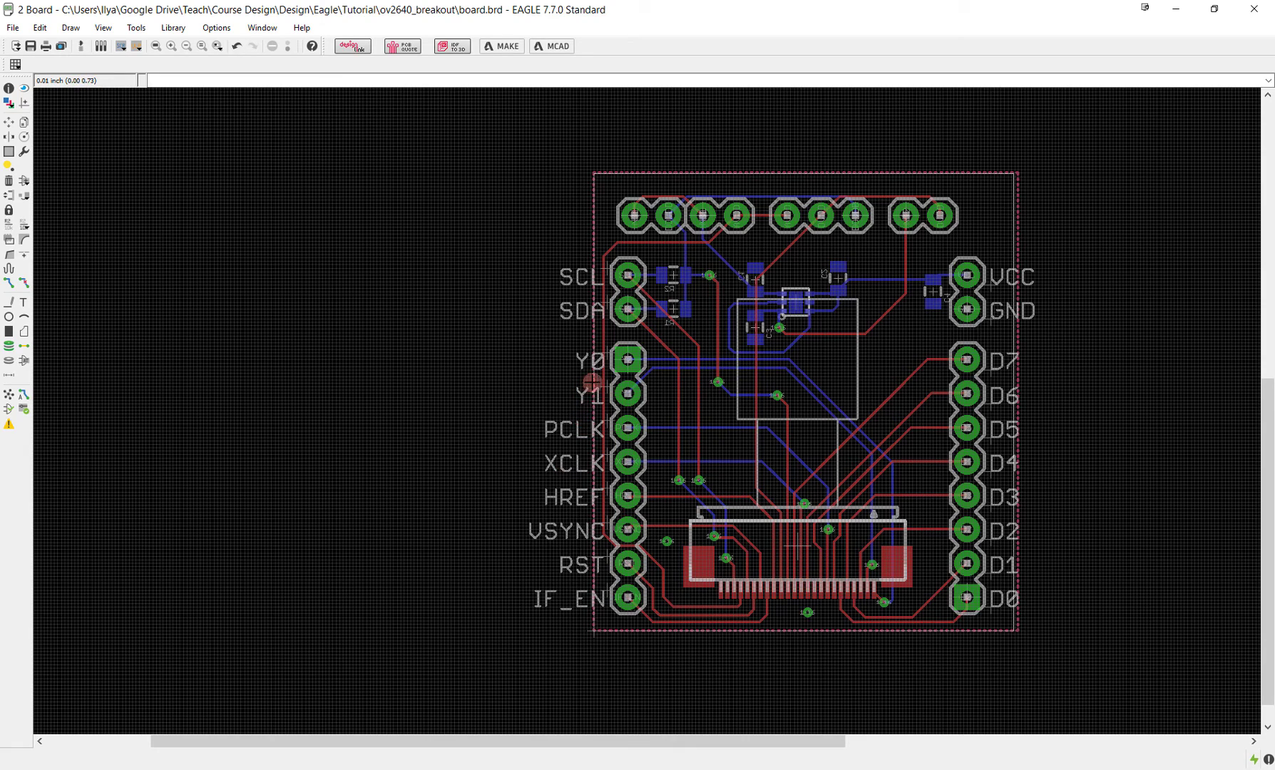
click(8, 122)
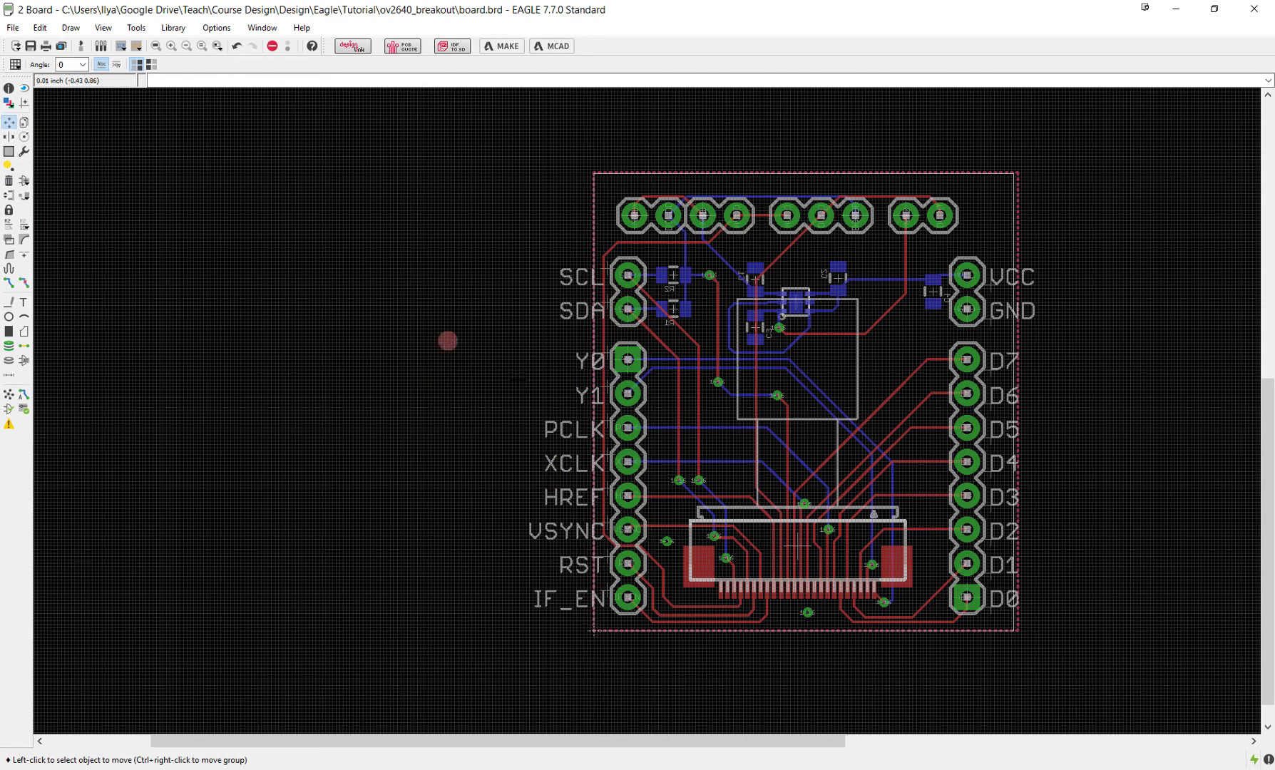
click(595, 412)
right_click(595, 412)
click(595, 411)
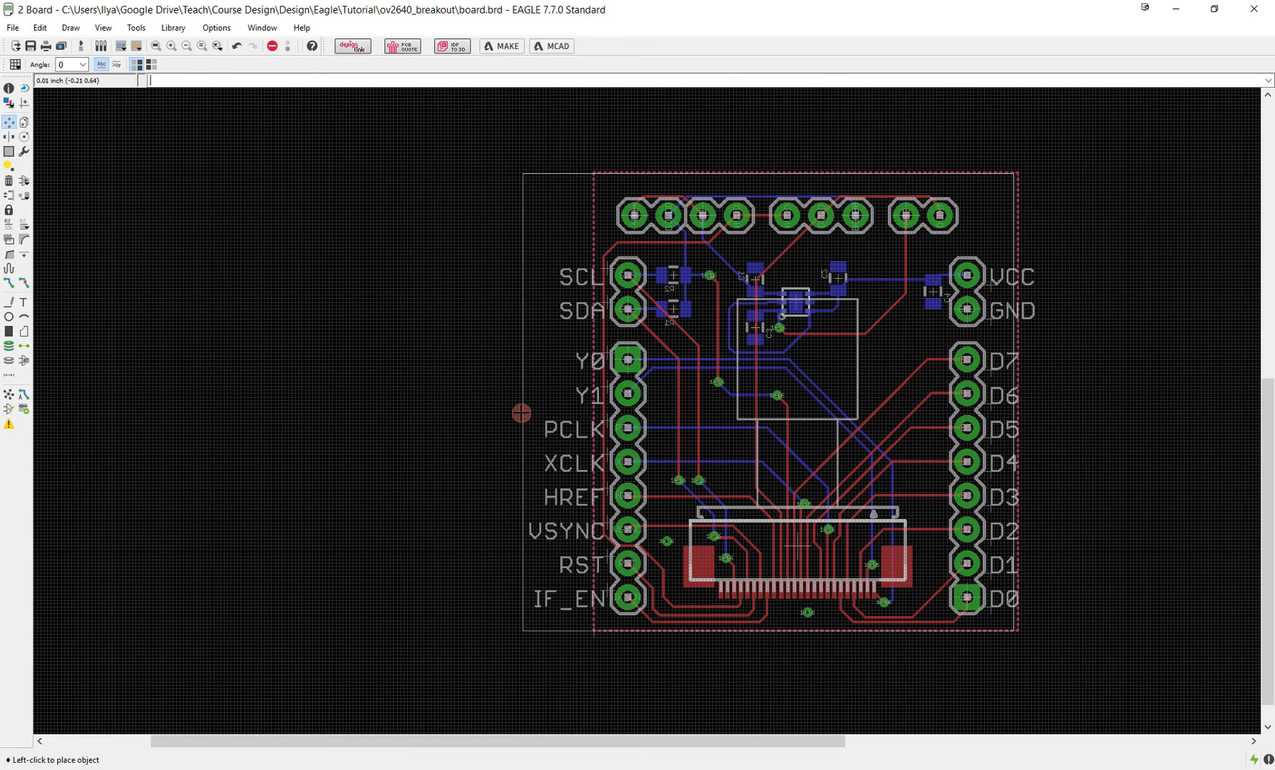
click(521, 413)
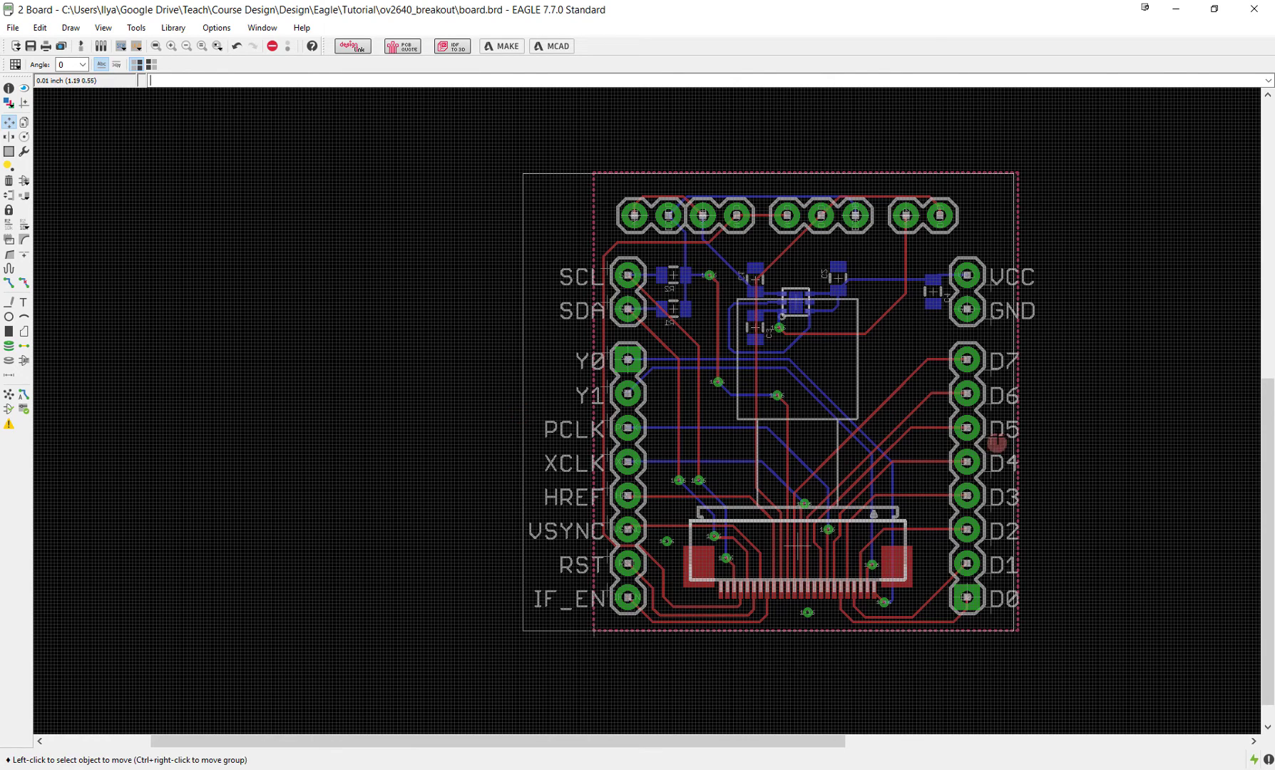
- Move the board outline's right edge outward past the right pin labels
click(1013, 414)
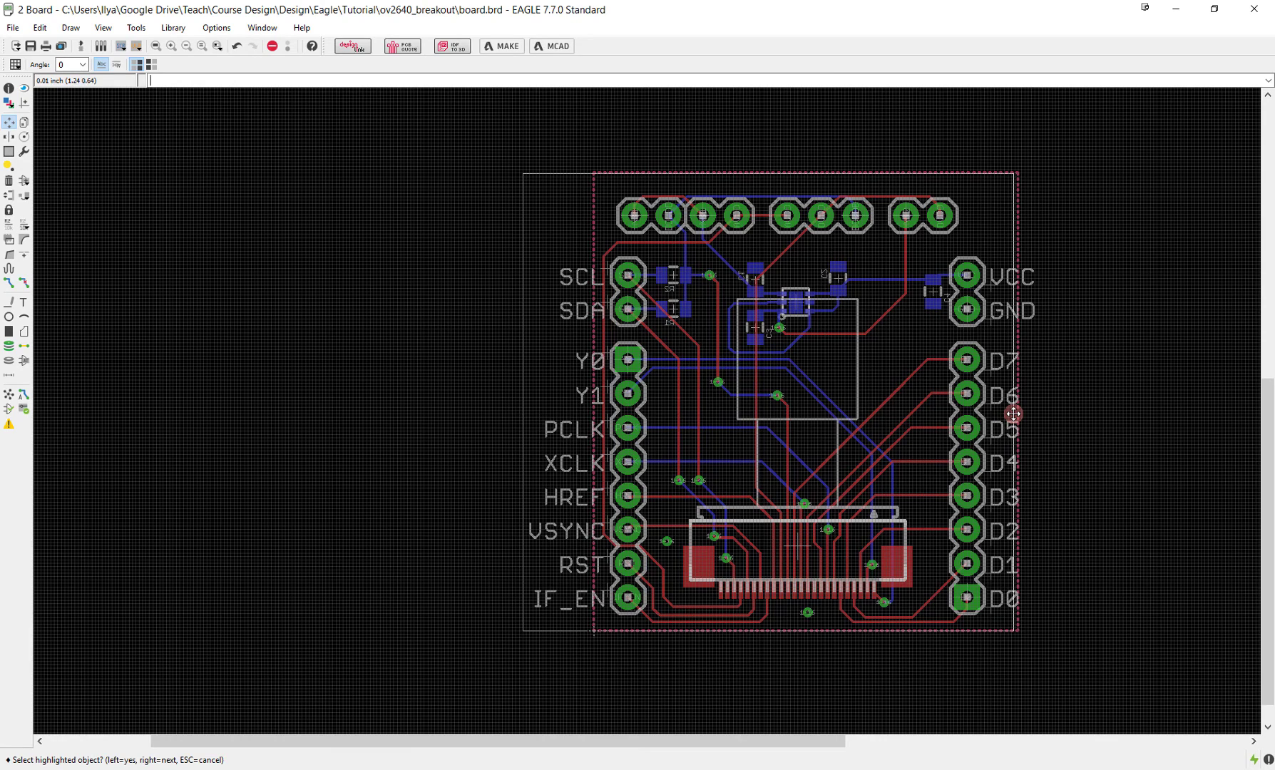
click(1014, 414)
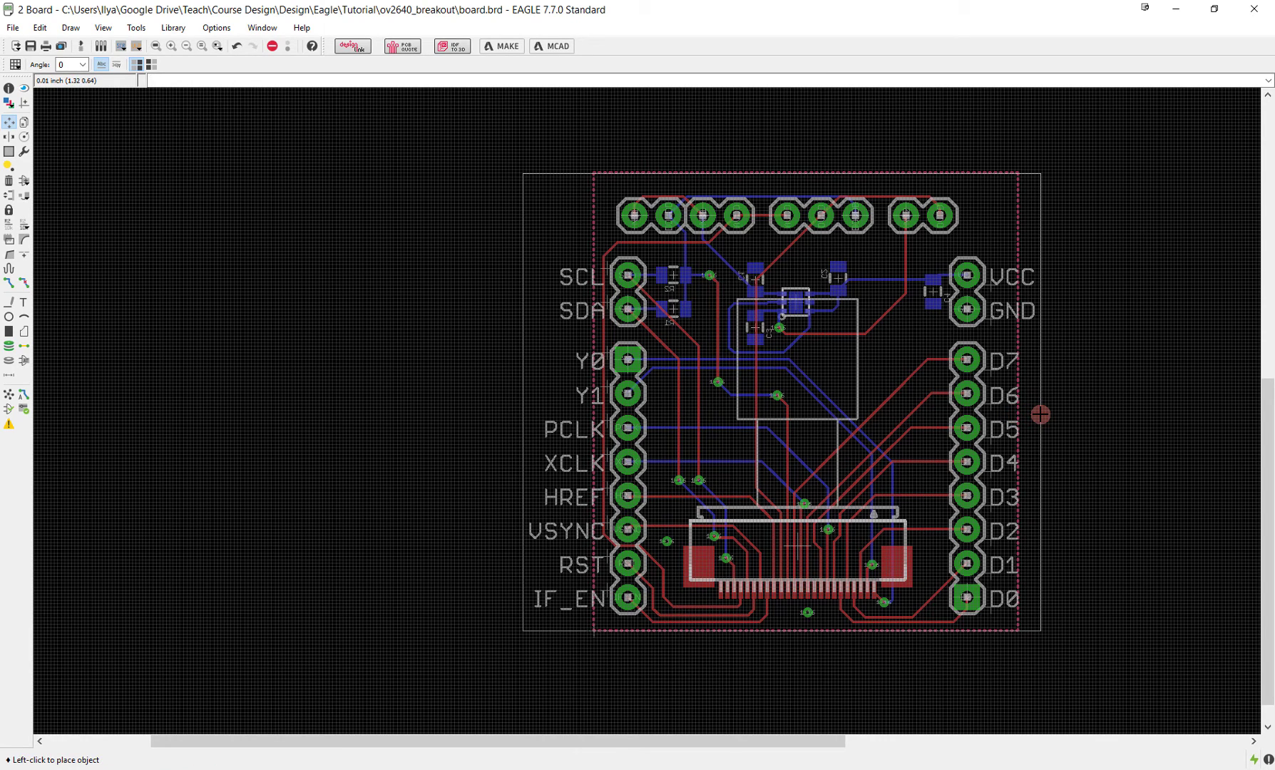
click(1040, 415)
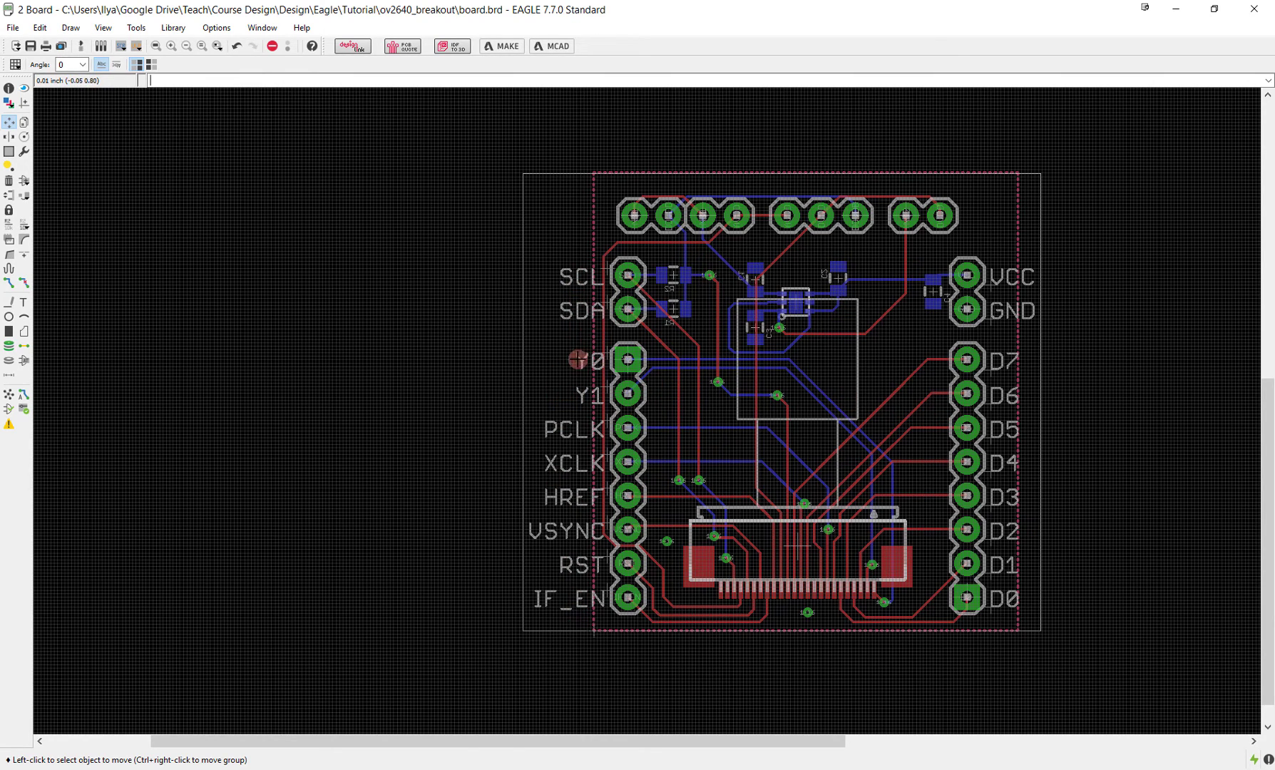
middle_drag(747, 265, 689, 309)
- Add an AVDD silkscreen label rotated to 270° below the middle header pins
scroll(689, 309, up, 4)
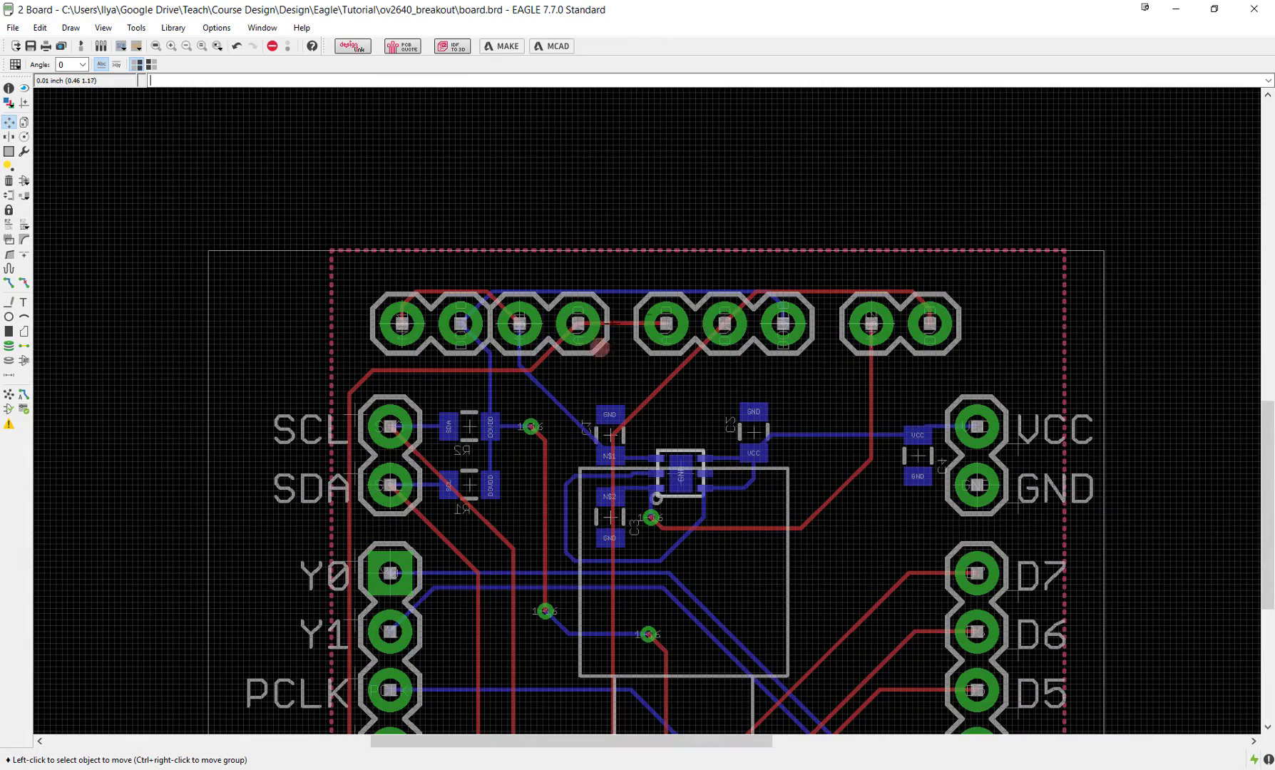
middle_drag(747, 393, 632, 404)
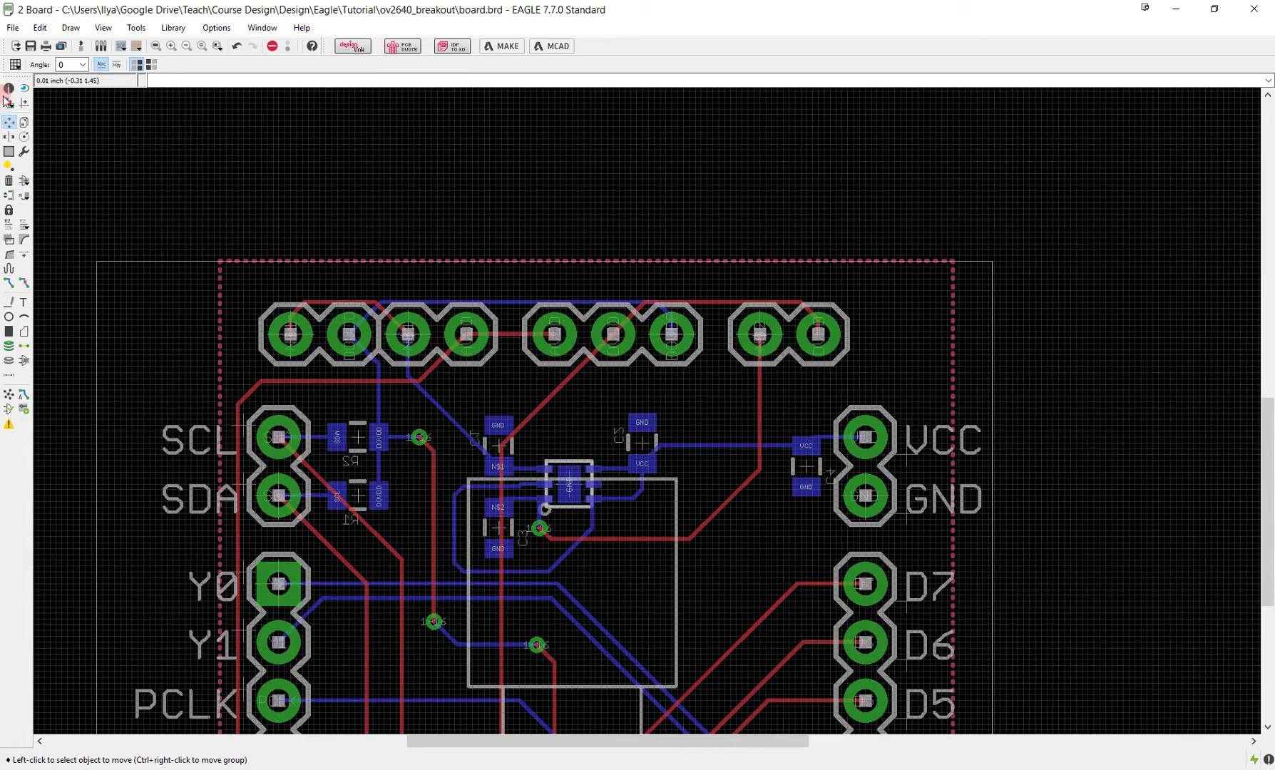
click(8, 125)
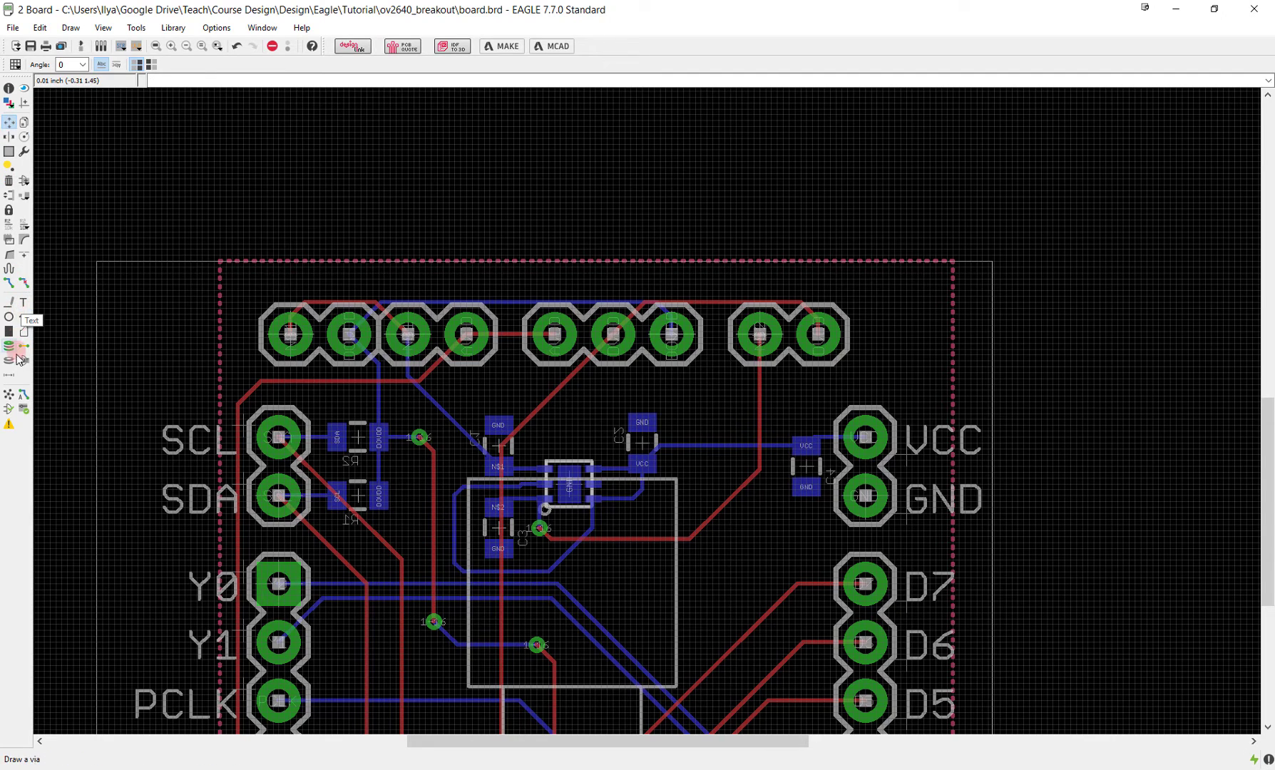
click(24, 298)
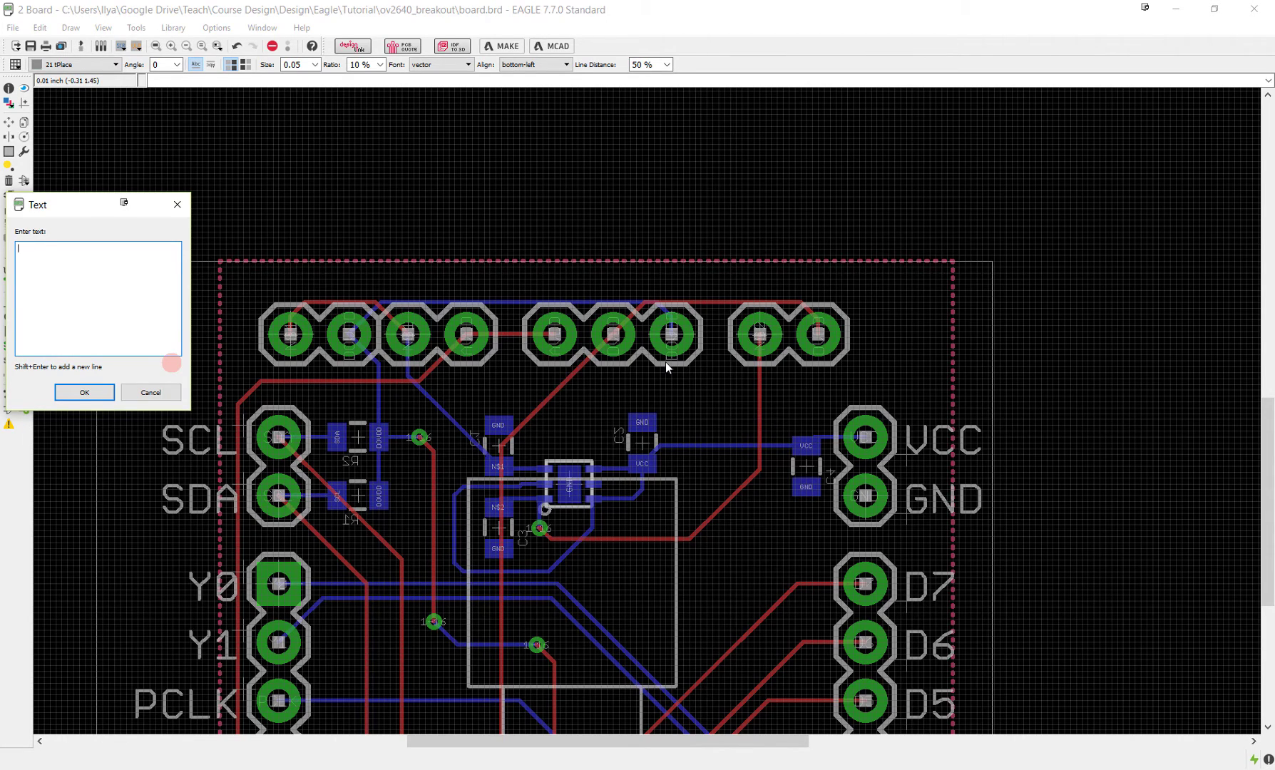
key(Return)
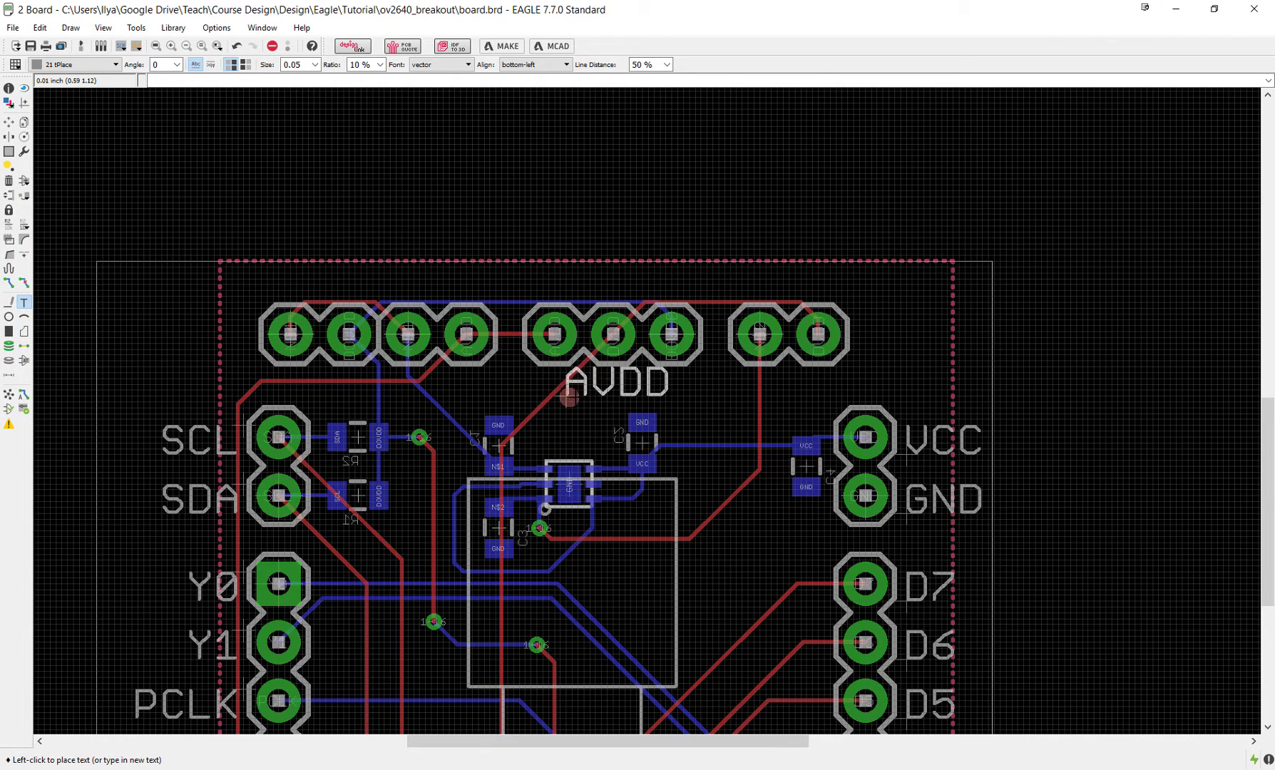
right_click(535, 405)
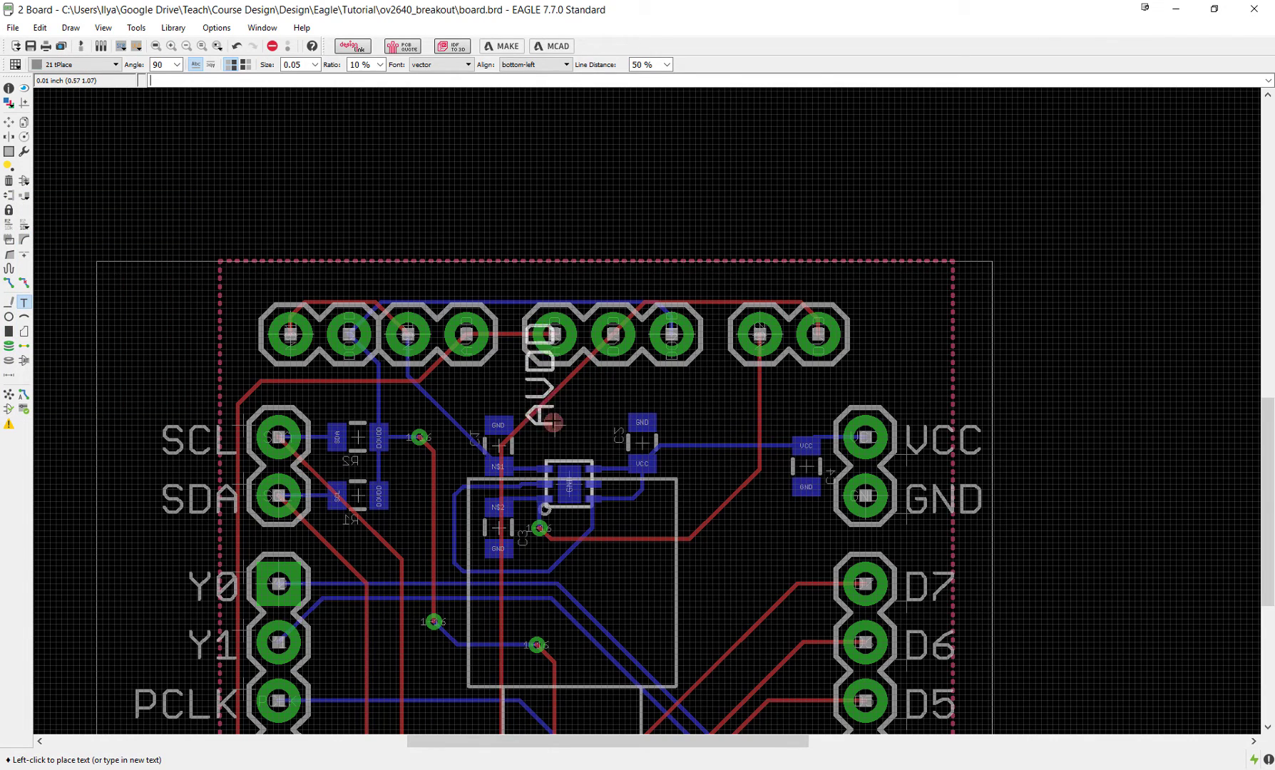
right_click(553, 415)
right_click(536, 368)
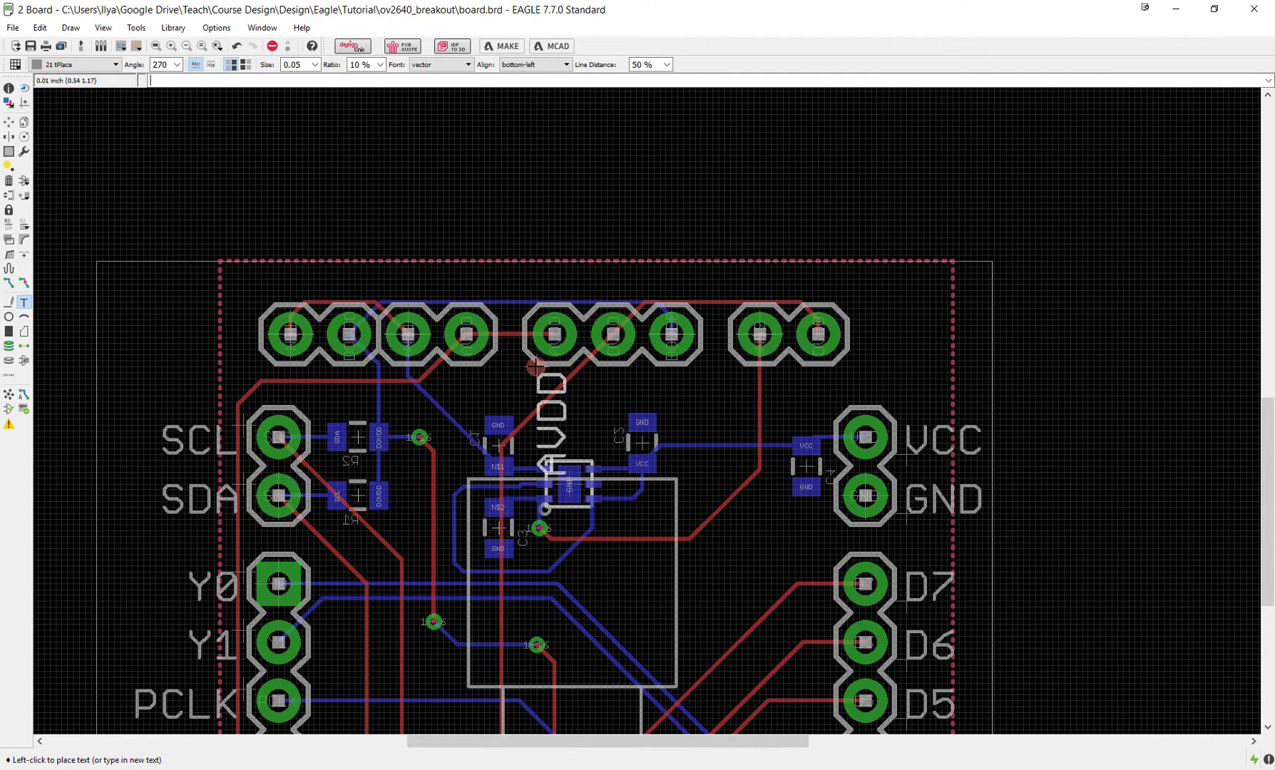
click(604, 377)
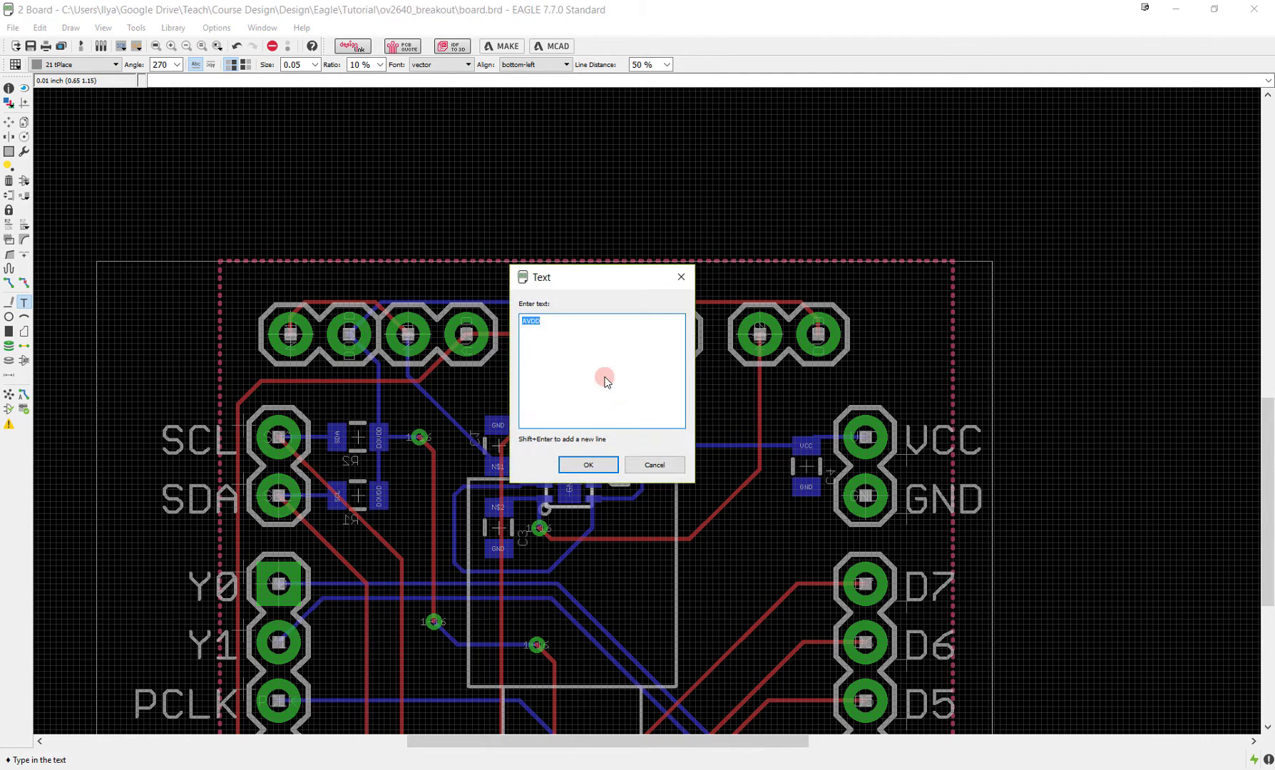
- Place a DVDD label beside AVDD and enter DOVDD as the next label
text(DVDD)
key(Return)
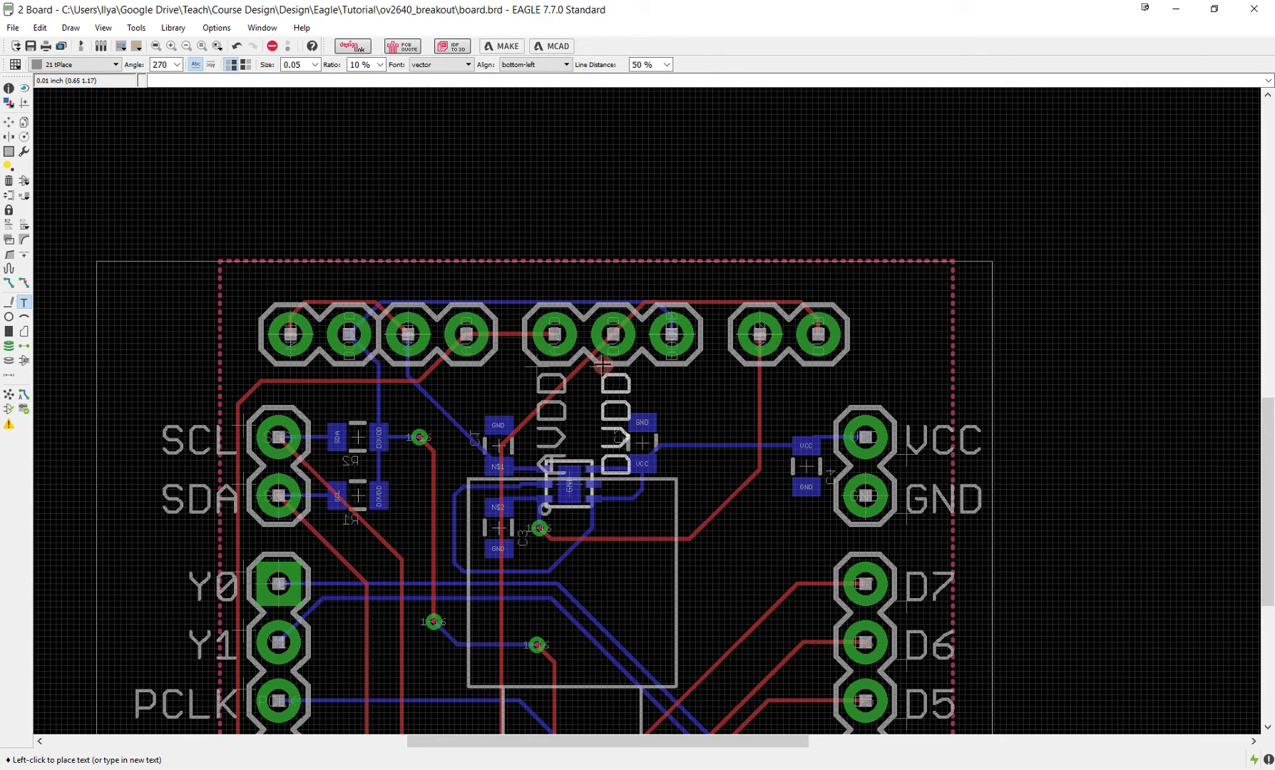
click(741, 397)
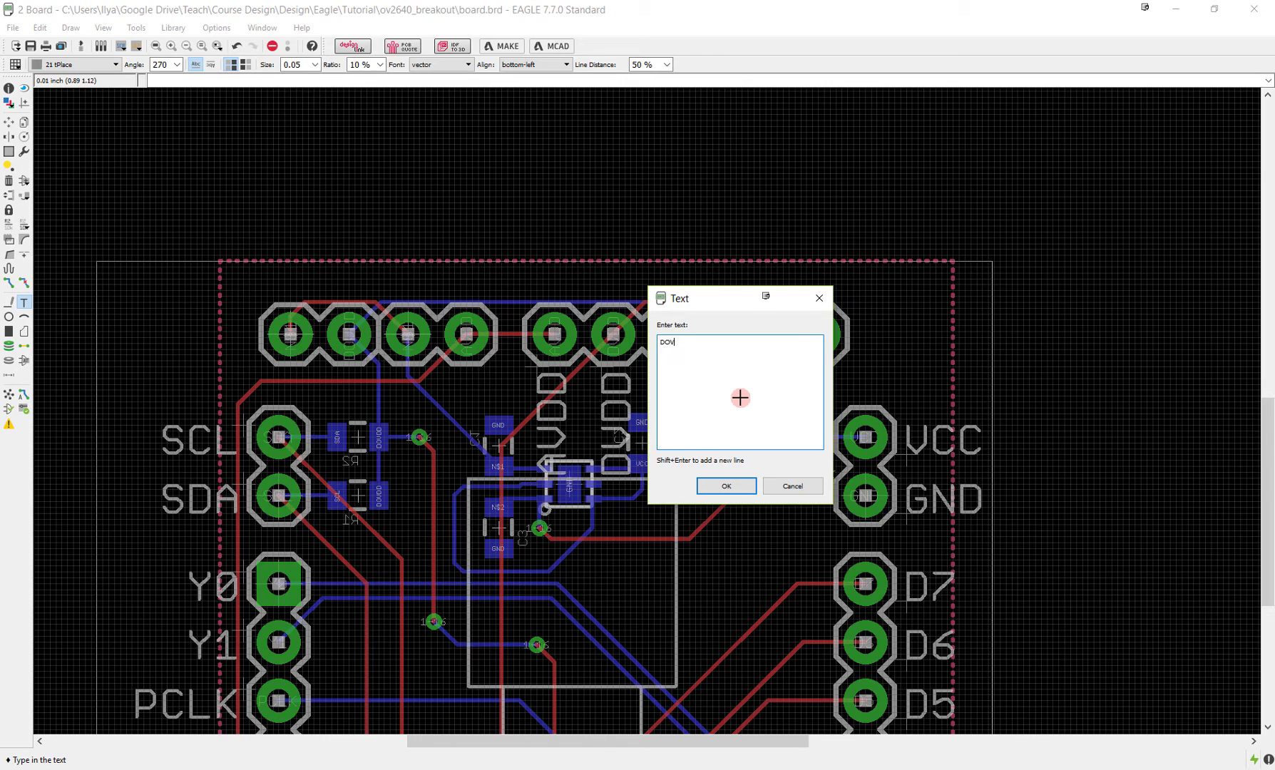
key(Return)
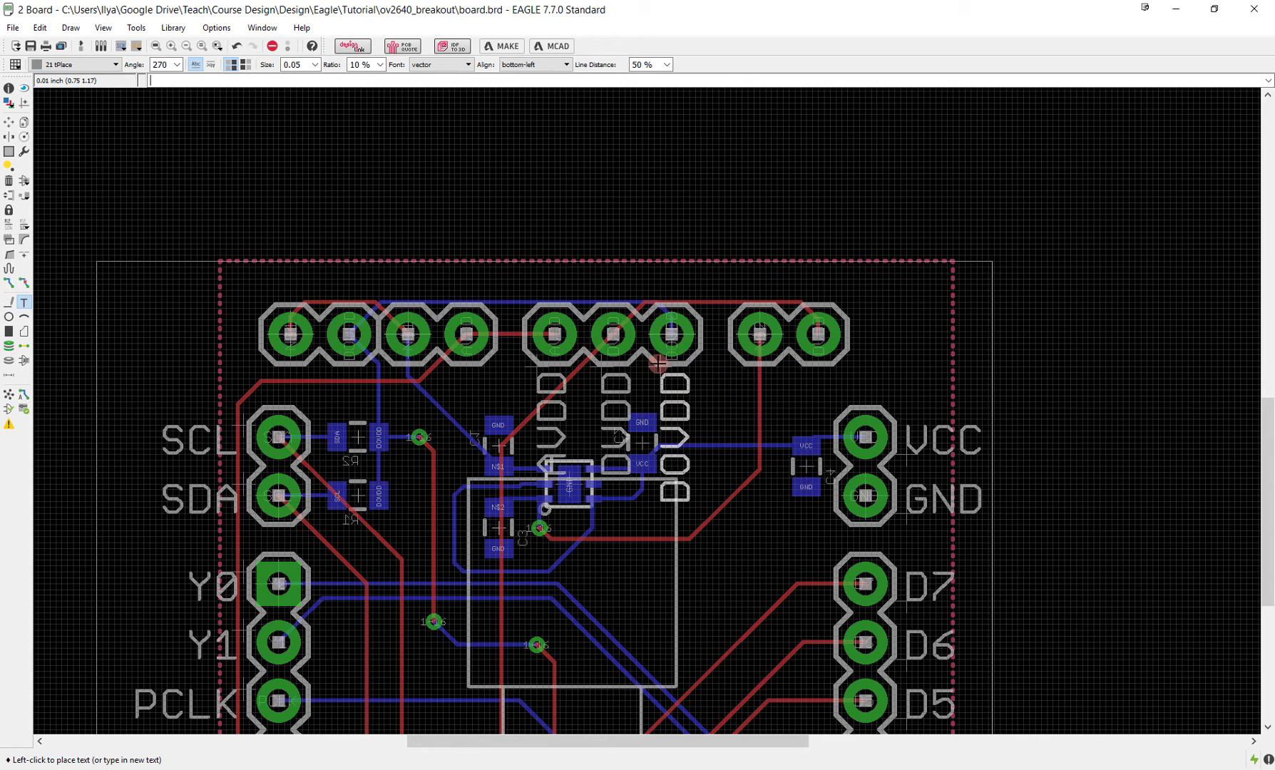
- Place DOVDD beside DVDD, then put a mirrored DOVDD on bPlace above the top-left pads
click(658, 364)
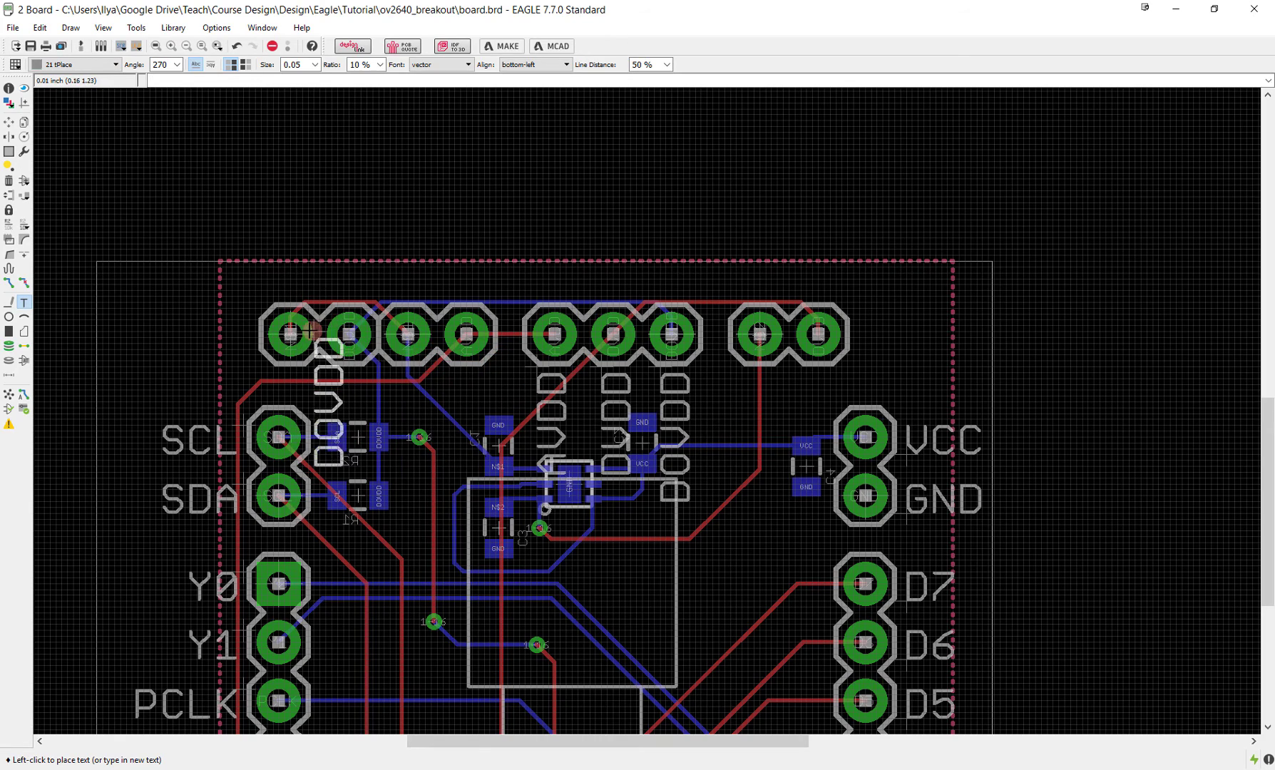
scroll(291, 332, up, 3)
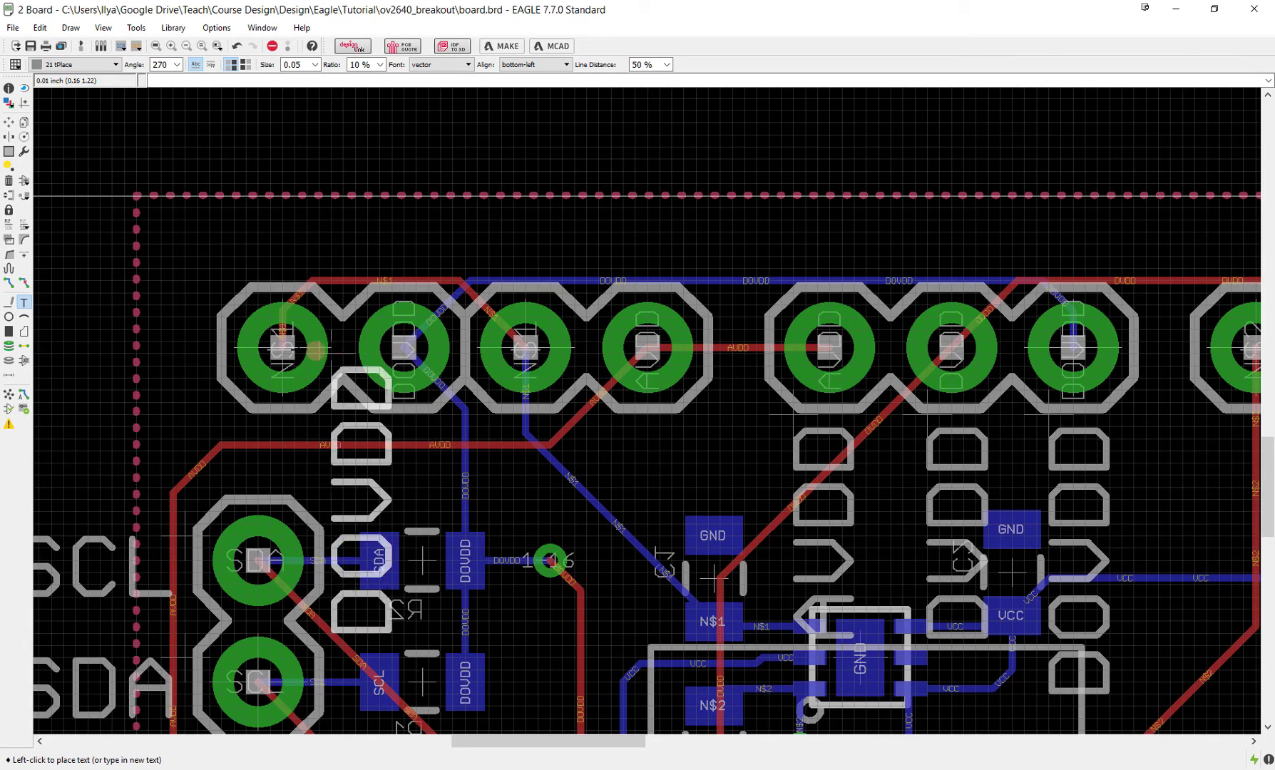
middle_click(308, 301)
click(288, 338)
click(293, 377)
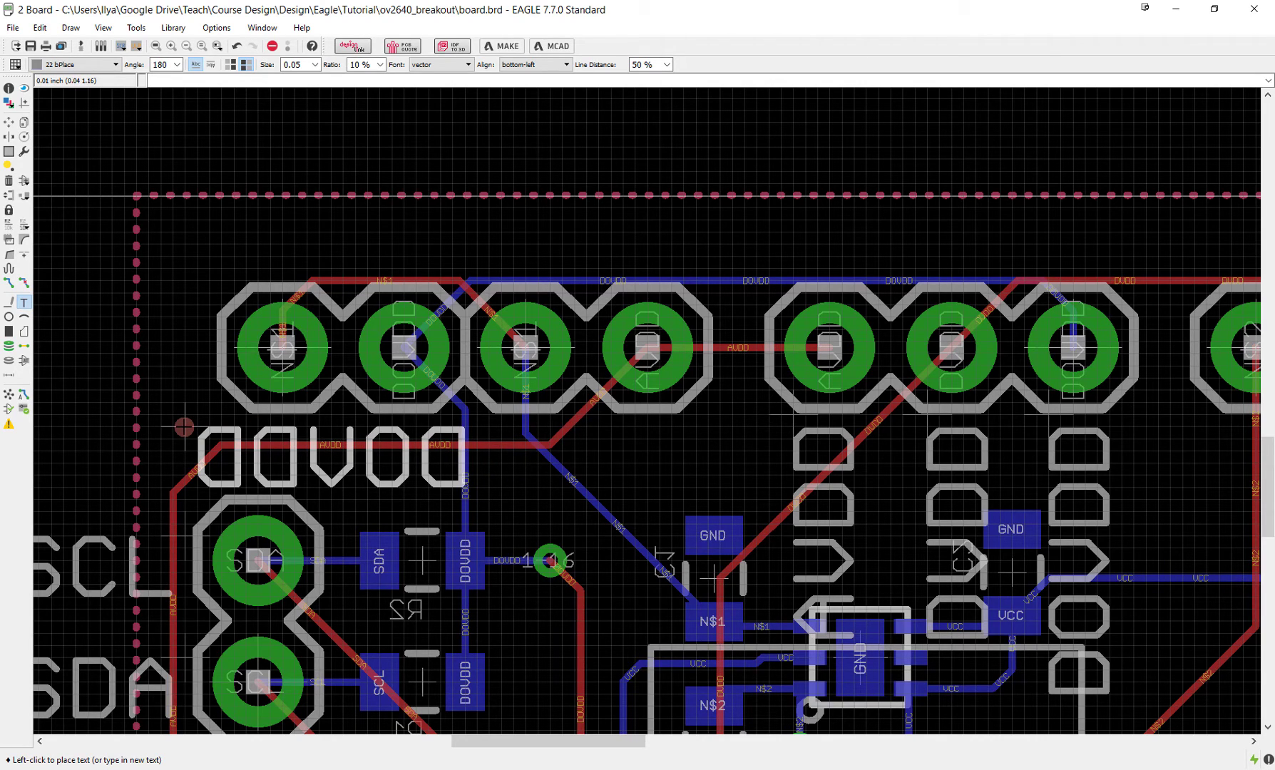
click(184, 427)
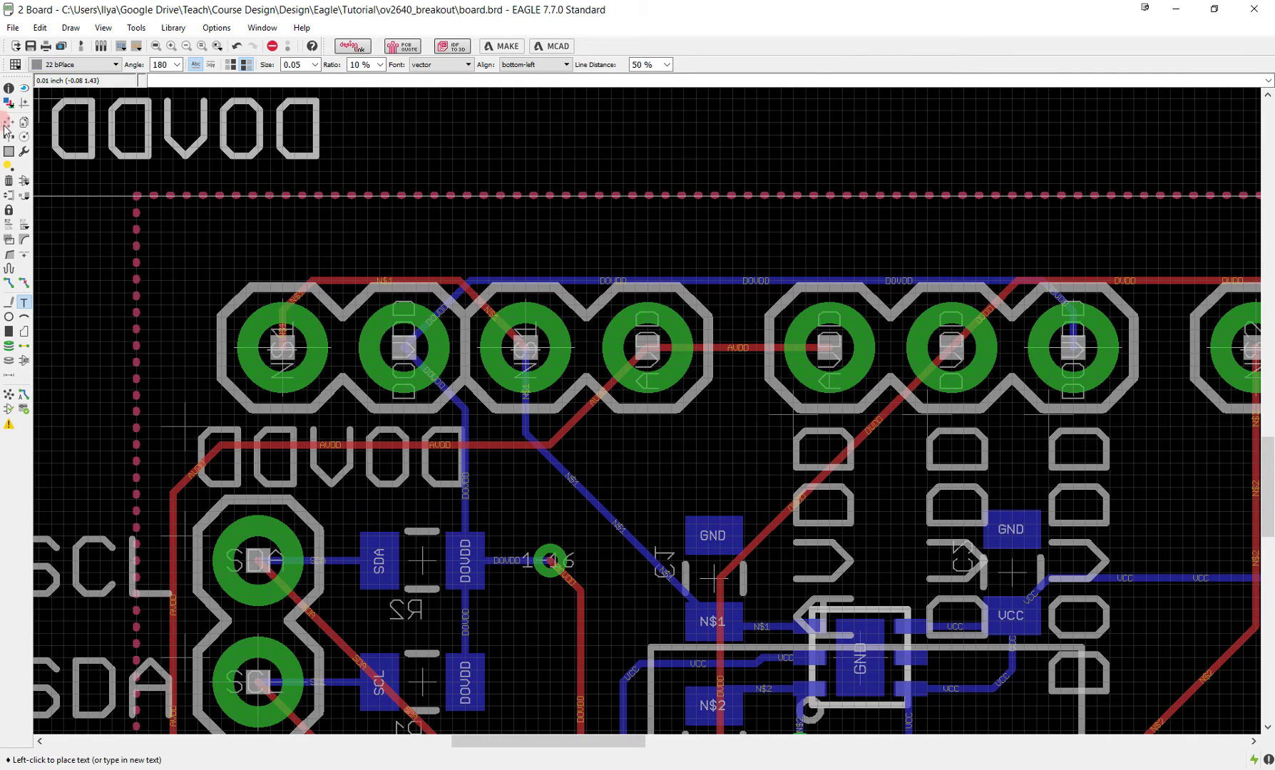
- Change the bPlace layer's display colour to olive and apply it
click(8, 104)
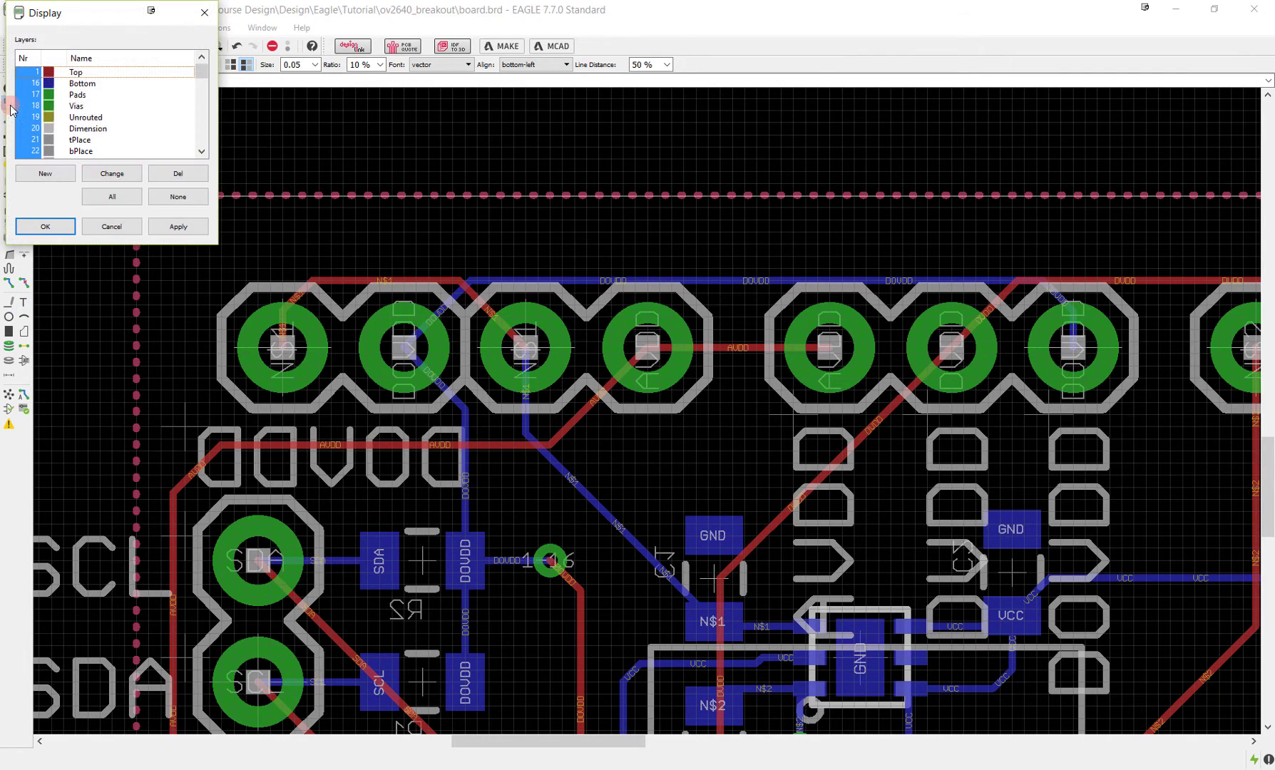
scroll(95, 131, down, 1)
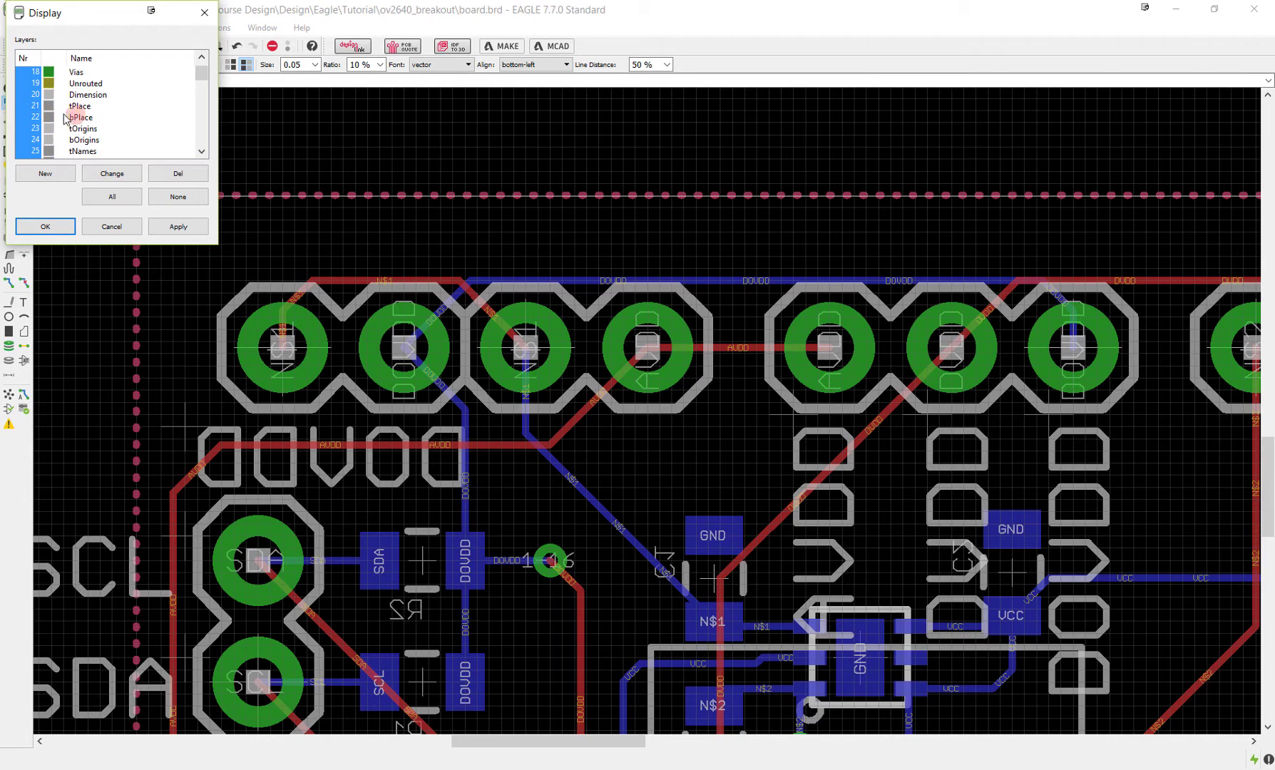
click(66, 119)
double_click(55, 120)
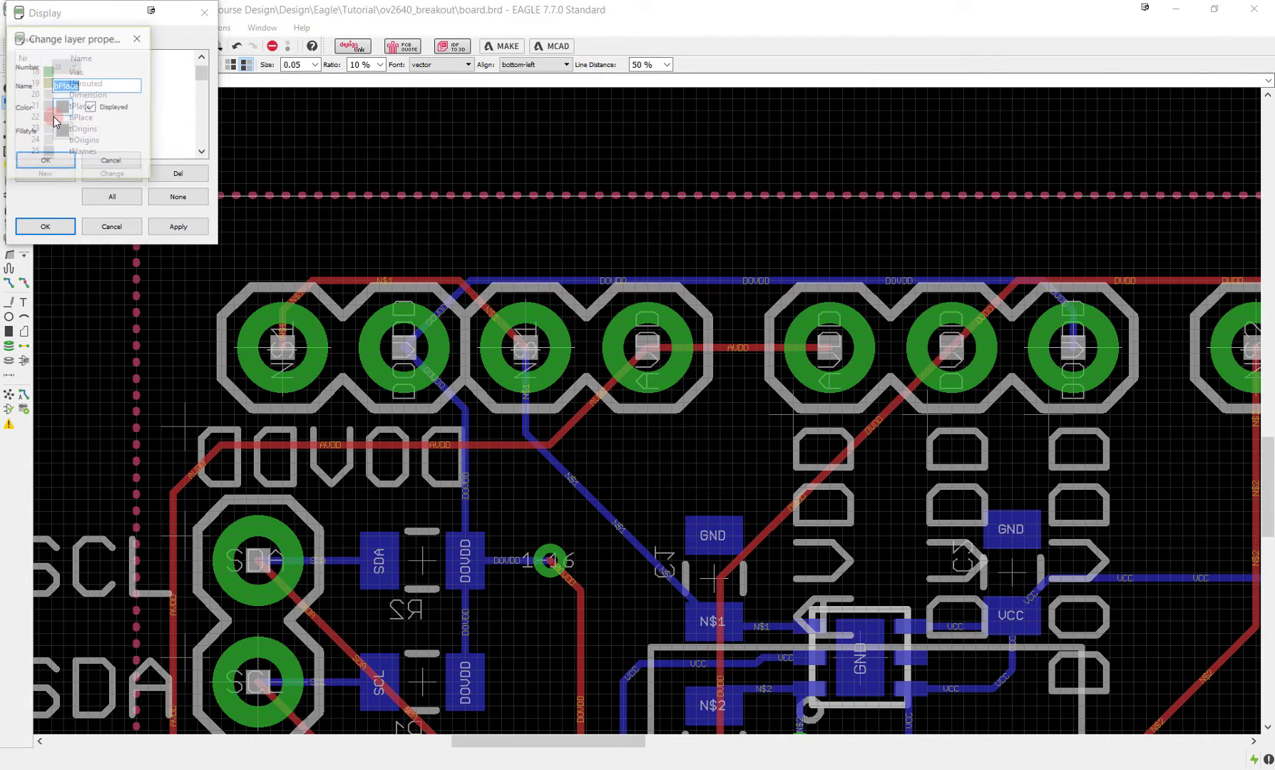
click(66, 100)
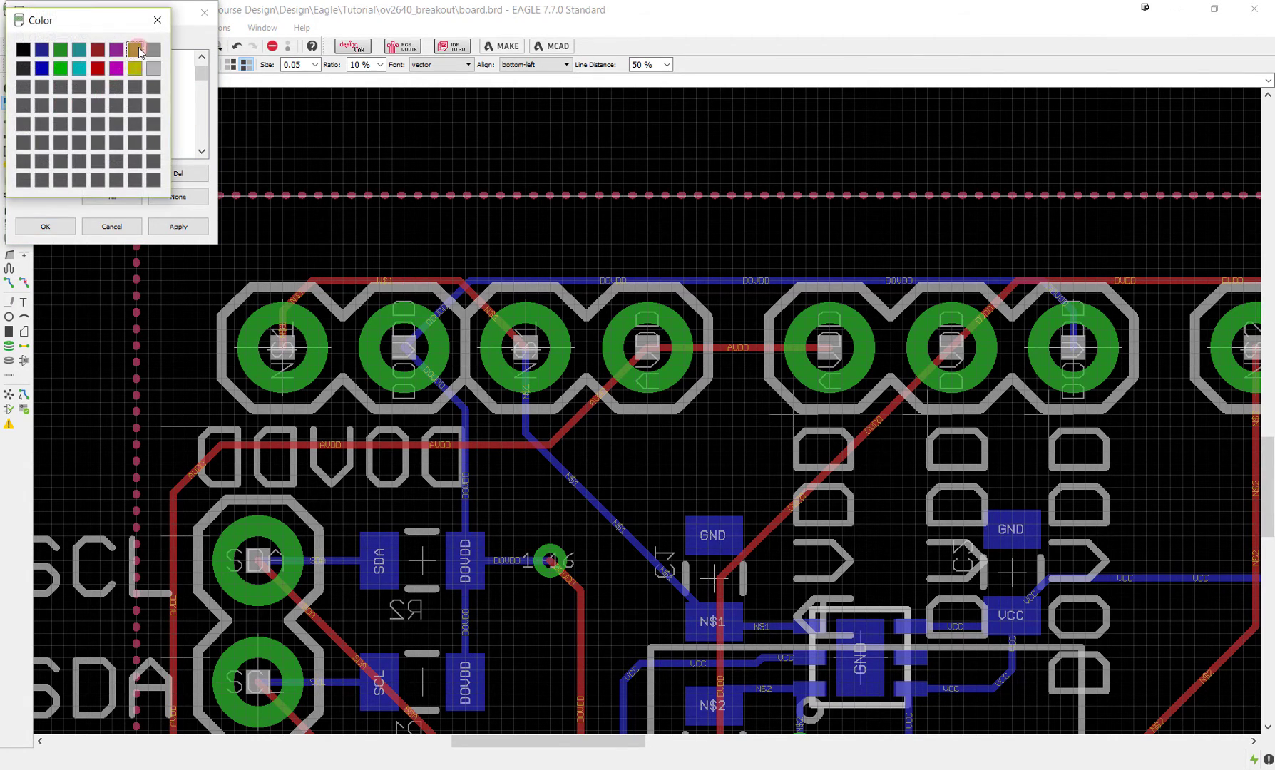
click(135, 49)
click(47, 162)
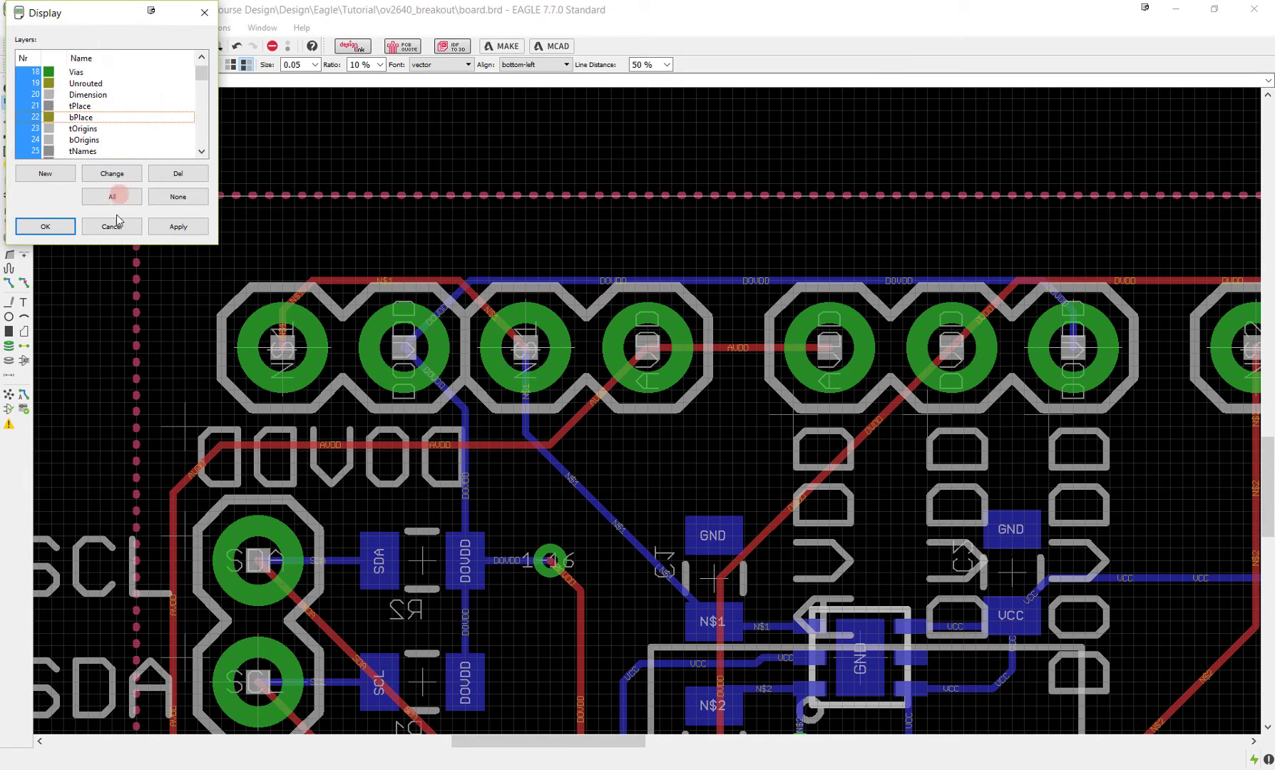
click(175, 226)
click(60, 227)
- Bring the top header into view and place another mirrored DOVDD label on bPlace
scroll(542, 471, down, 5)
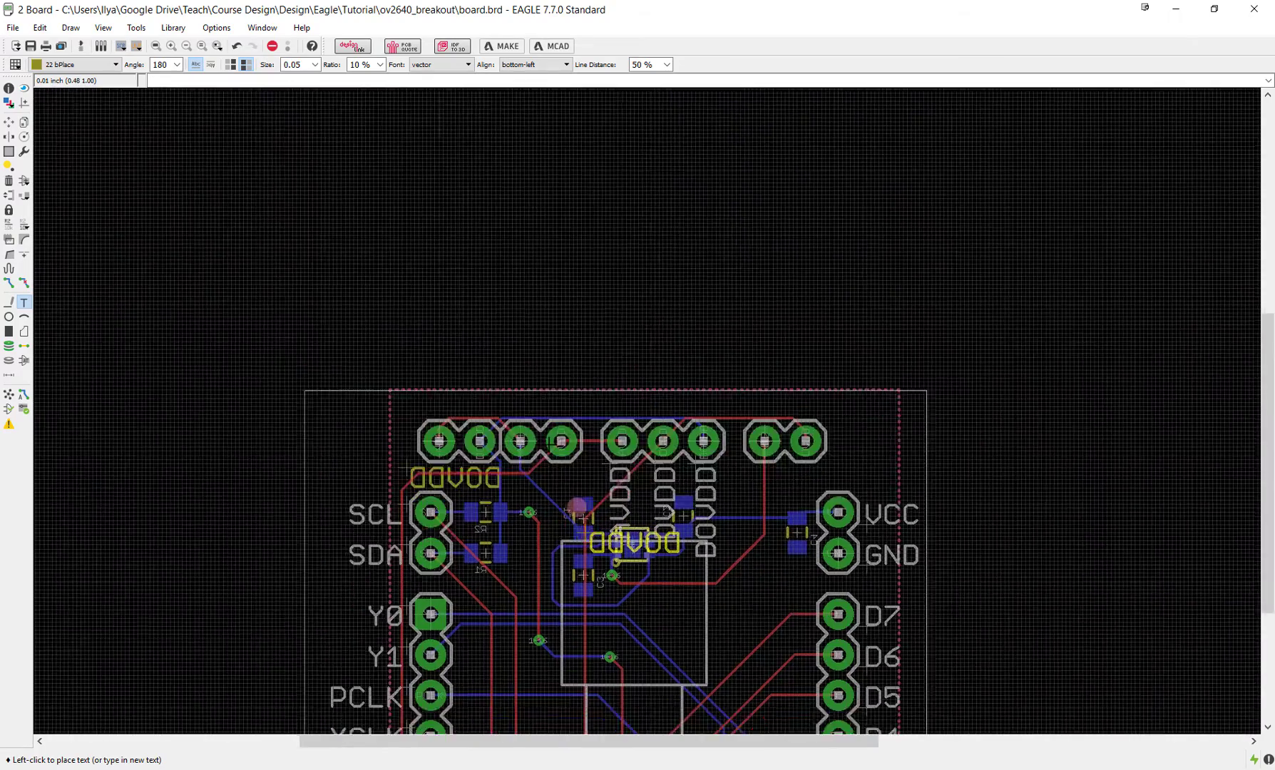
scroll(564, 470, down, 3)
scroll(432, 292, up, 5)
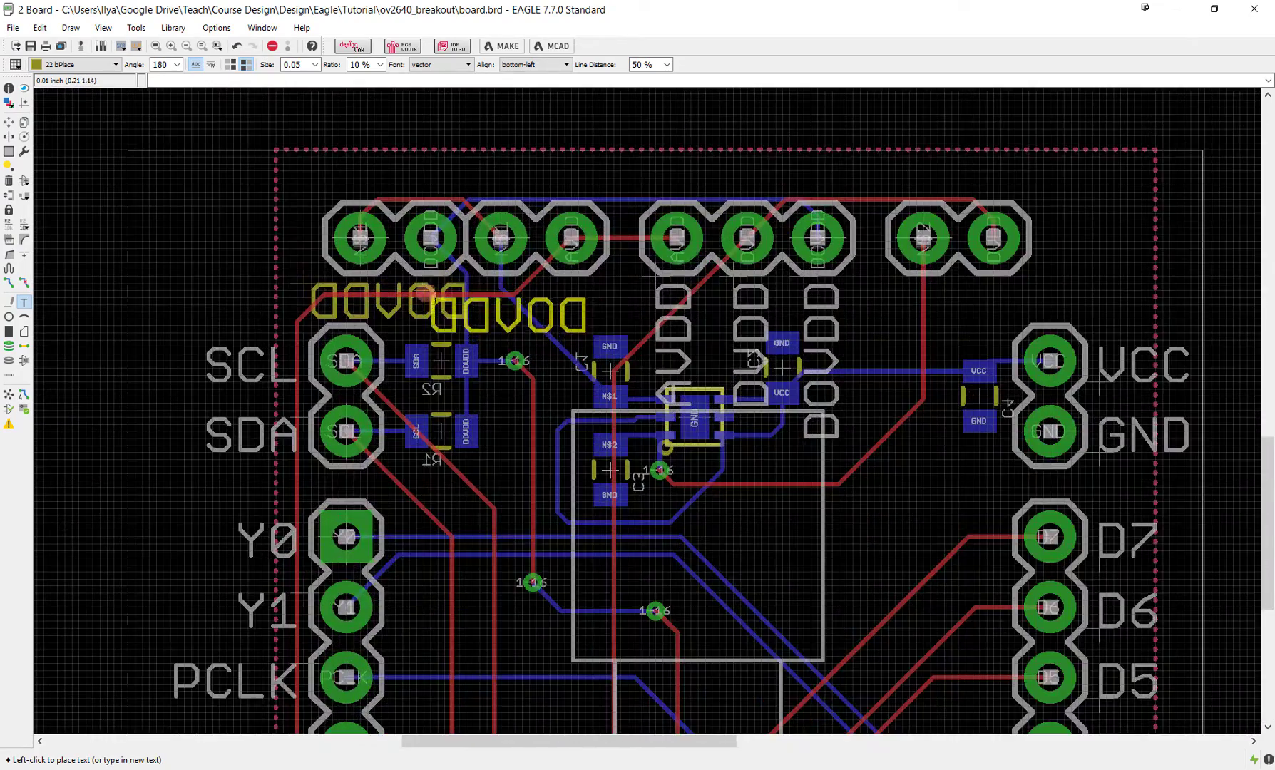
middle_drag(431, 287, 386, 354)
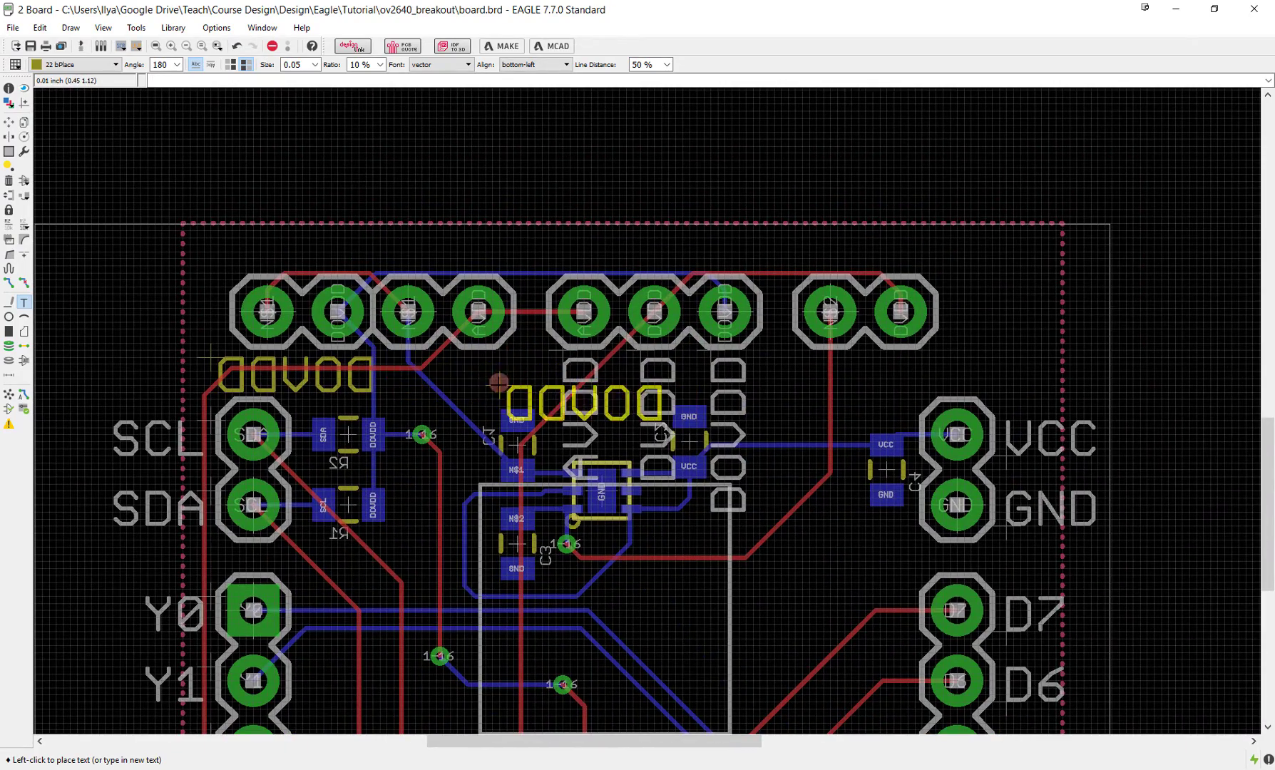
scroll(441, 377, up, 2)
click(441, 377)
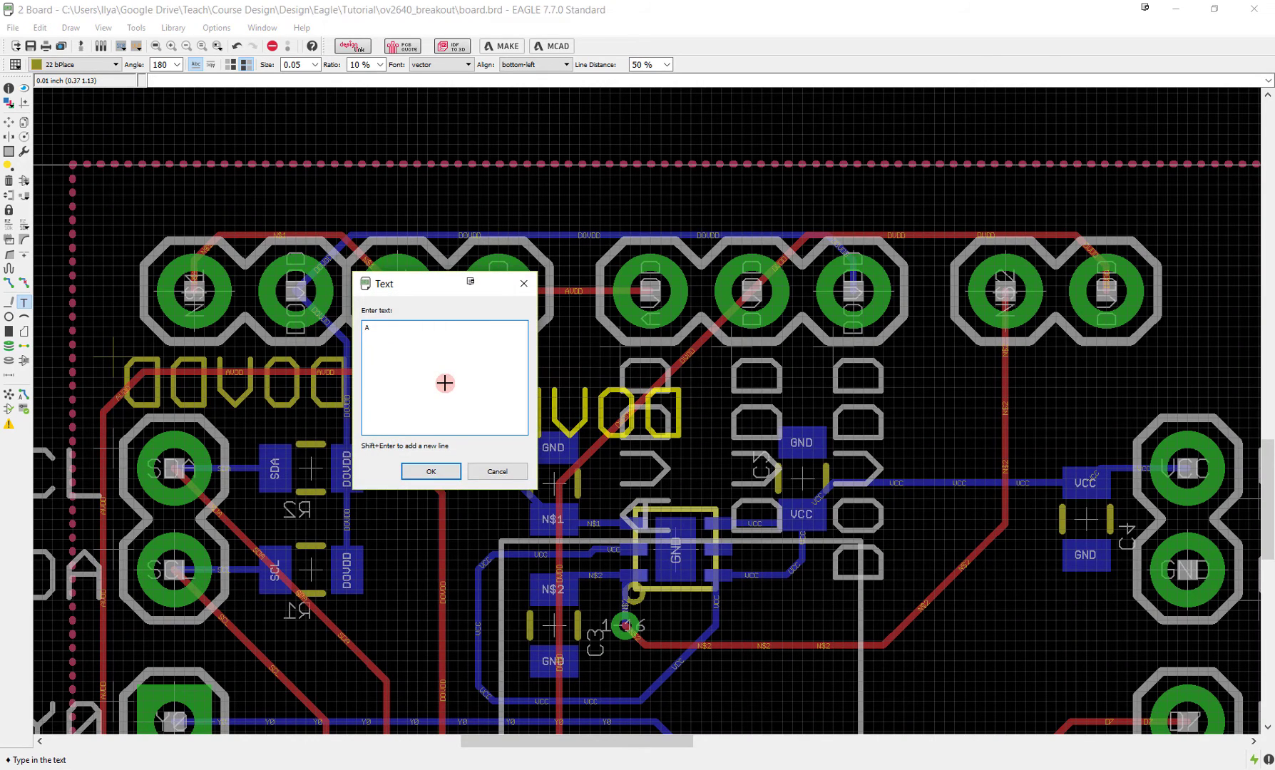
- Add mirrored AVDD and DVDD labels beside it, then fit the whole board in view
text(AVDD)
key(Return)
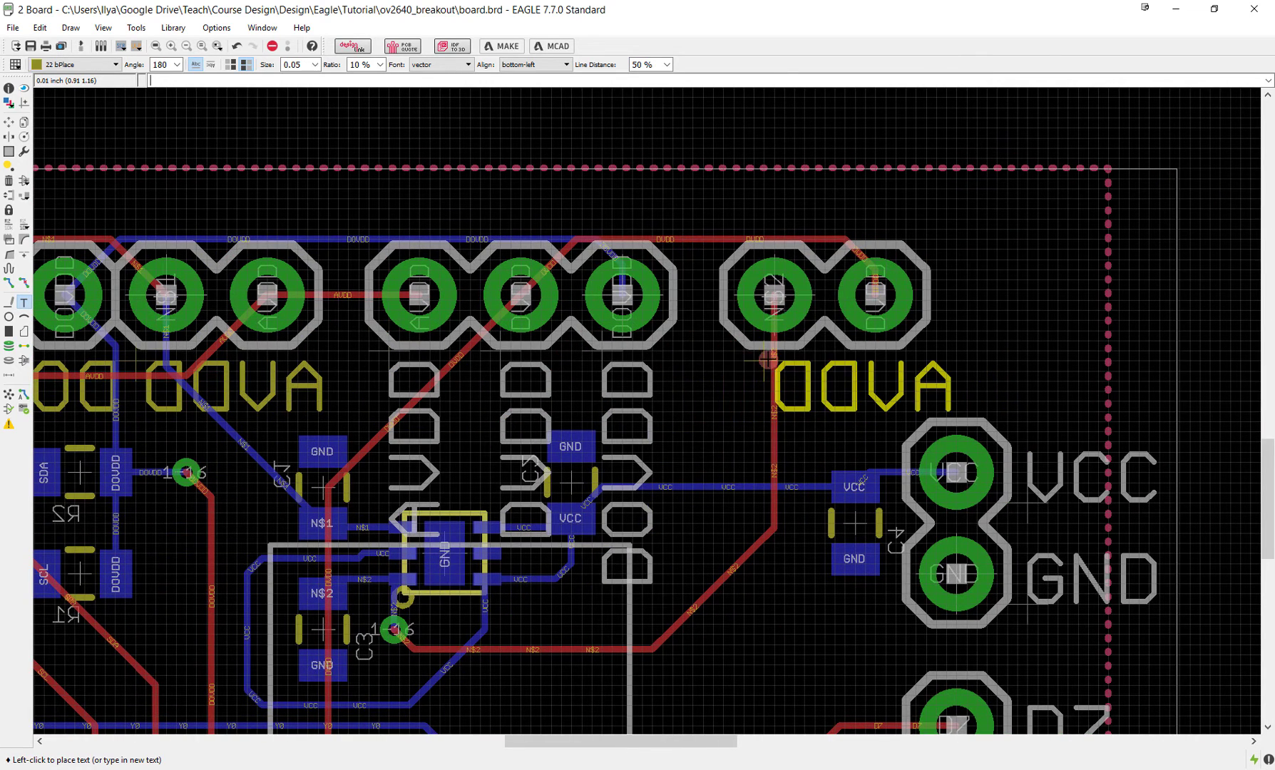
click(773, 361)
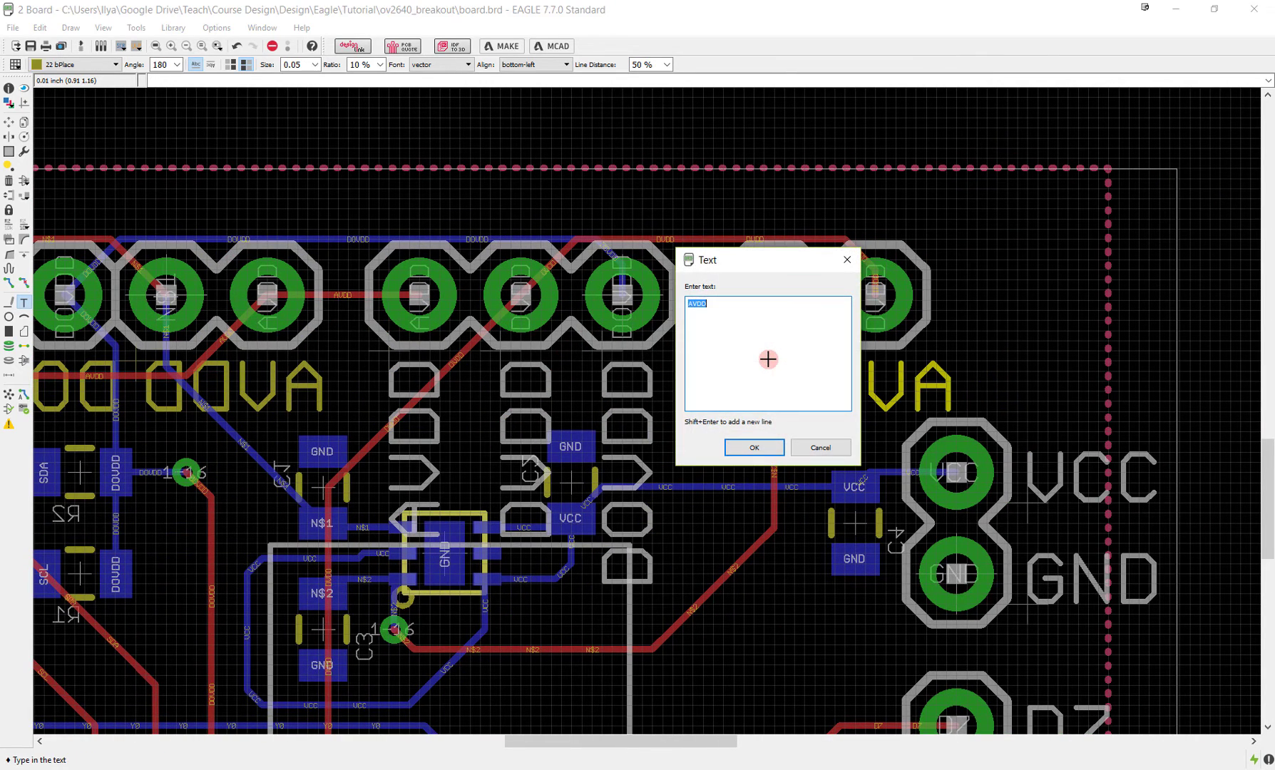
text(DVDD)
key(Return)
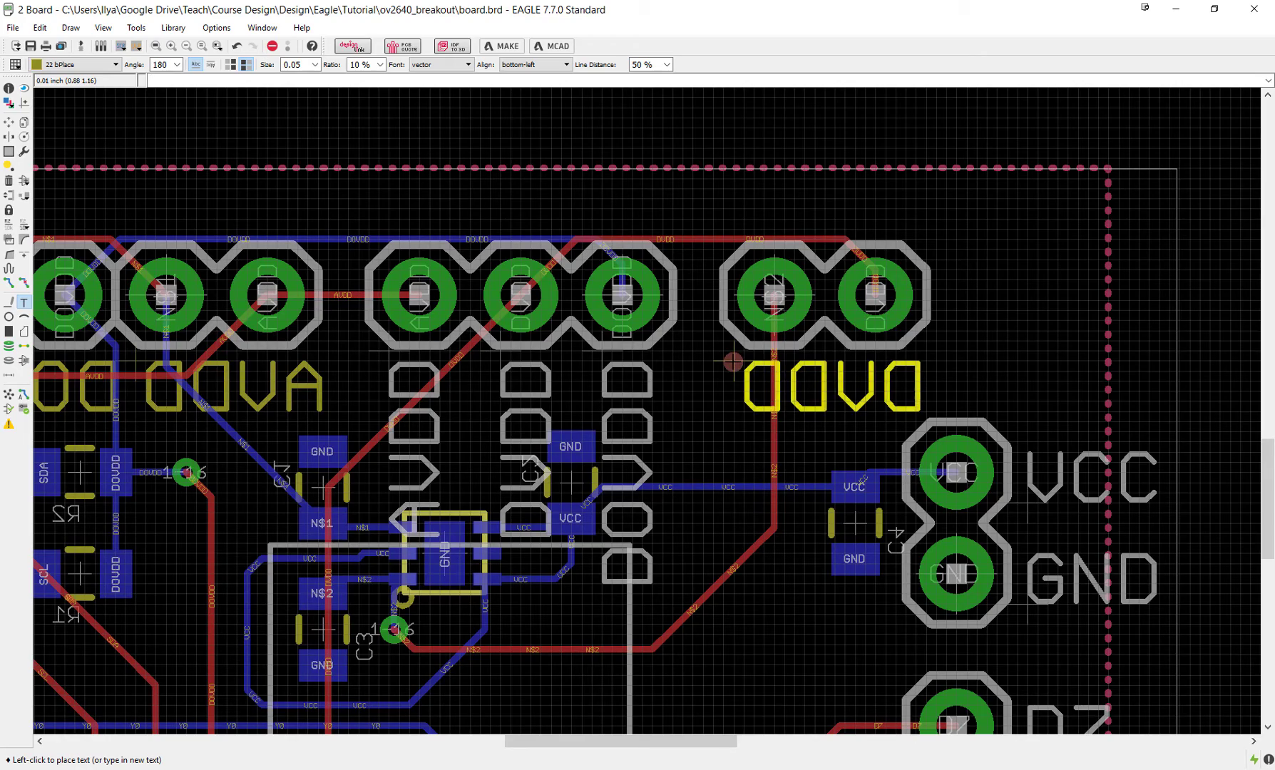
click(738, 366)
key(Escape)
key(alt+F2)
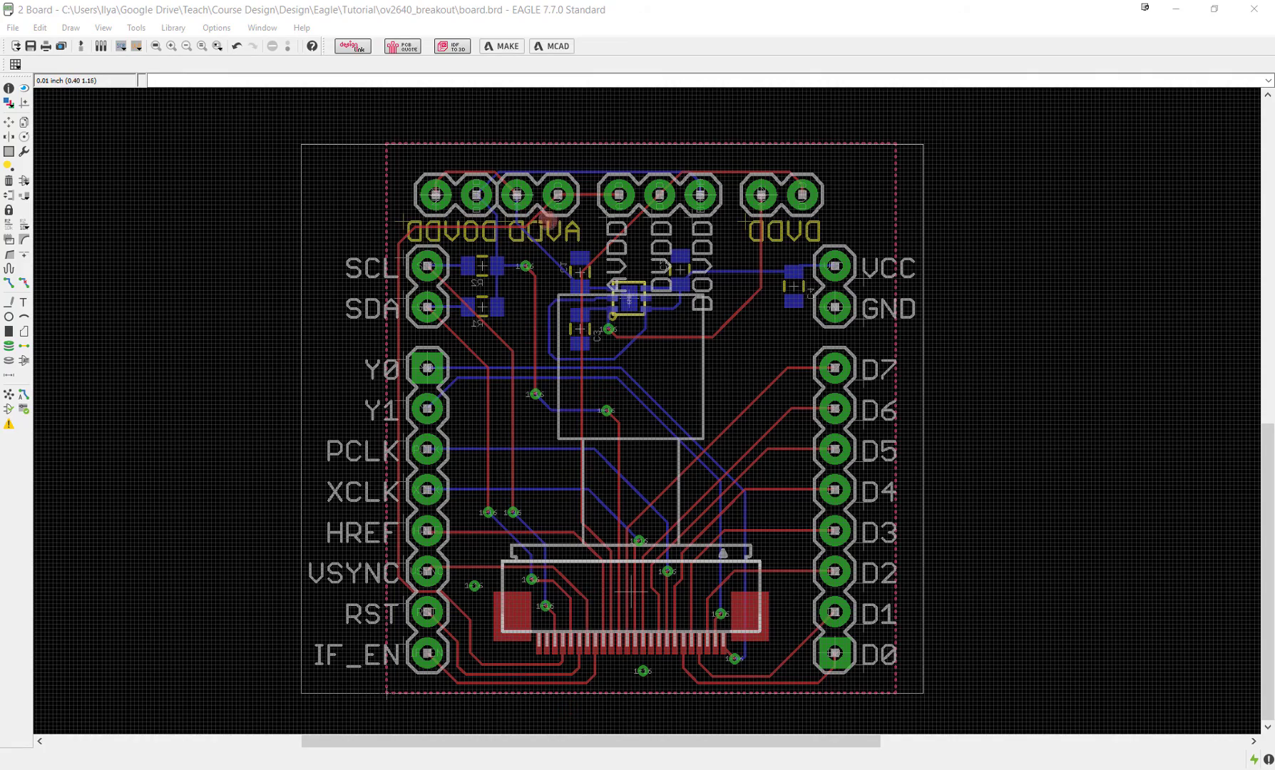
scroll(523, 235, up, 6)
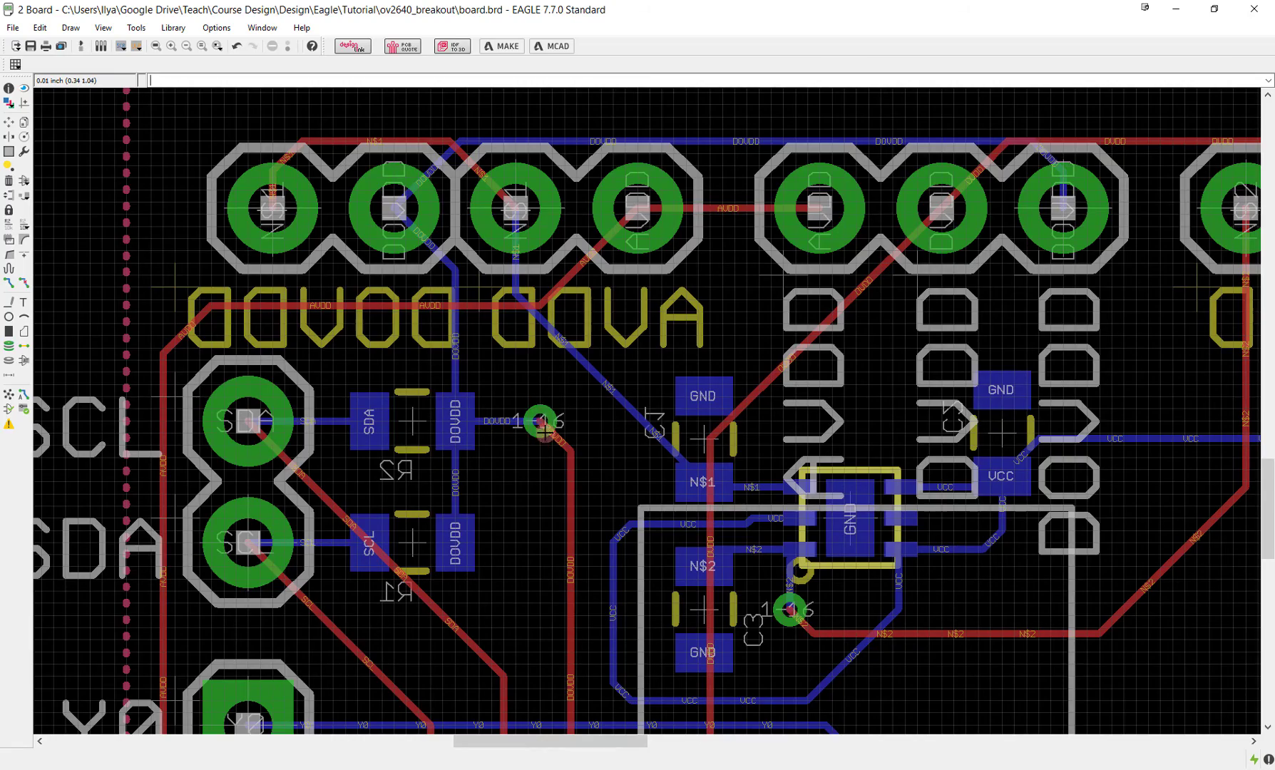
scroll(541, 427, down, 3)
middle_drag(736, 497, 663, 418)
scroll(583, 402, up, 1)
scroll(583, 402, up, 3)
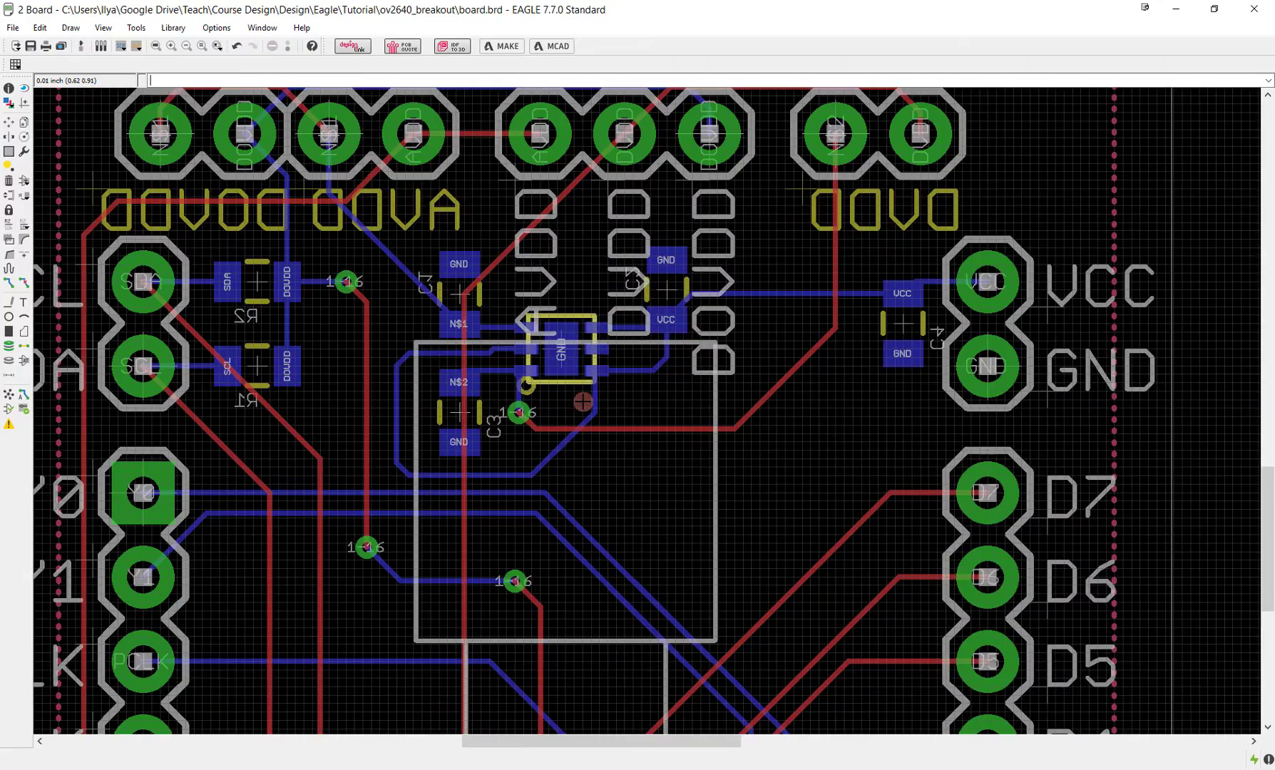
ctrl+scroll(563, 428, up, 1)
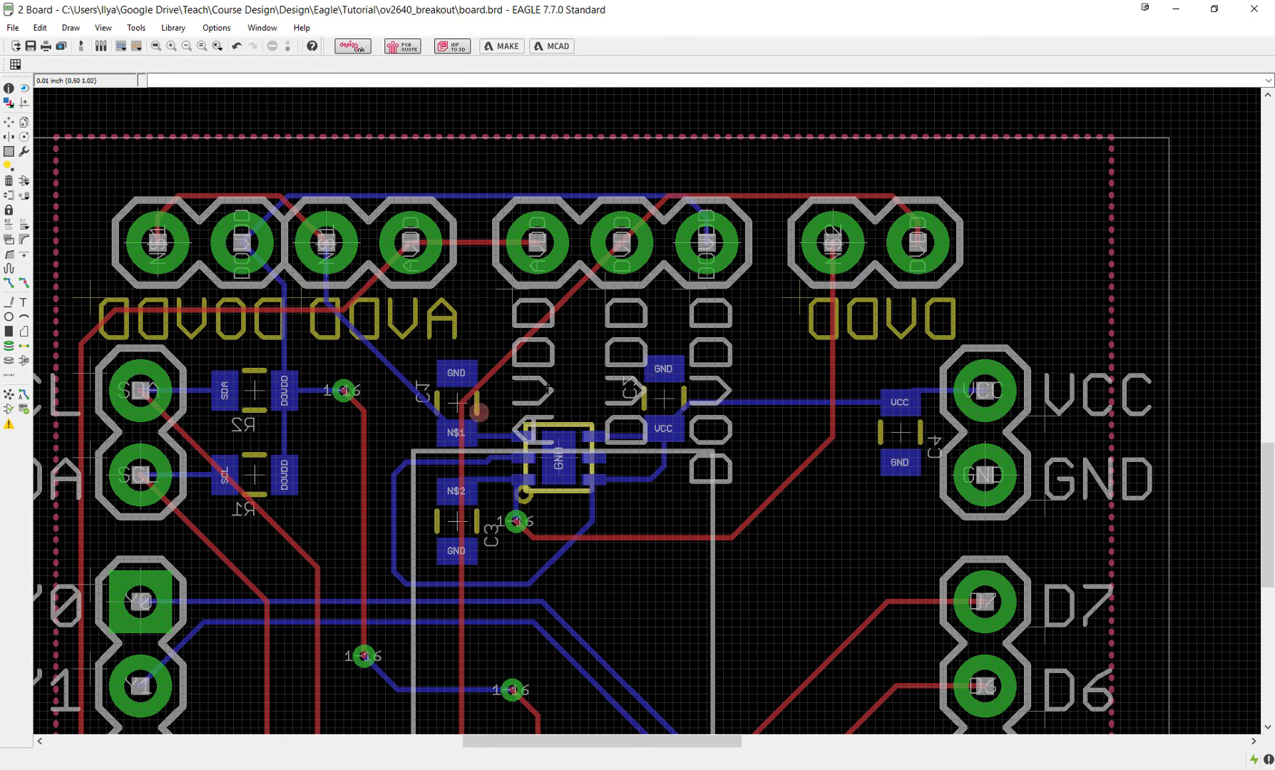
scroll(622, 523, down, 5)
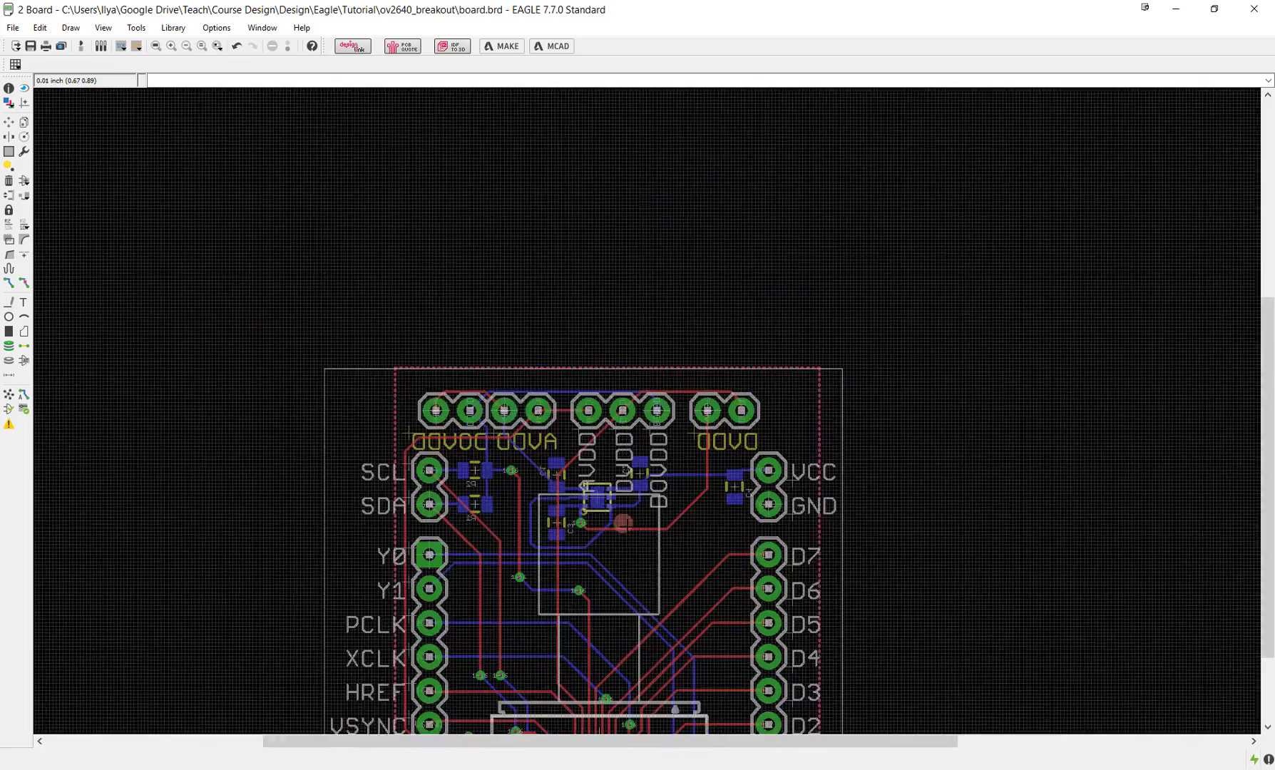
ctrl+scroll(627, 464, down, 1)
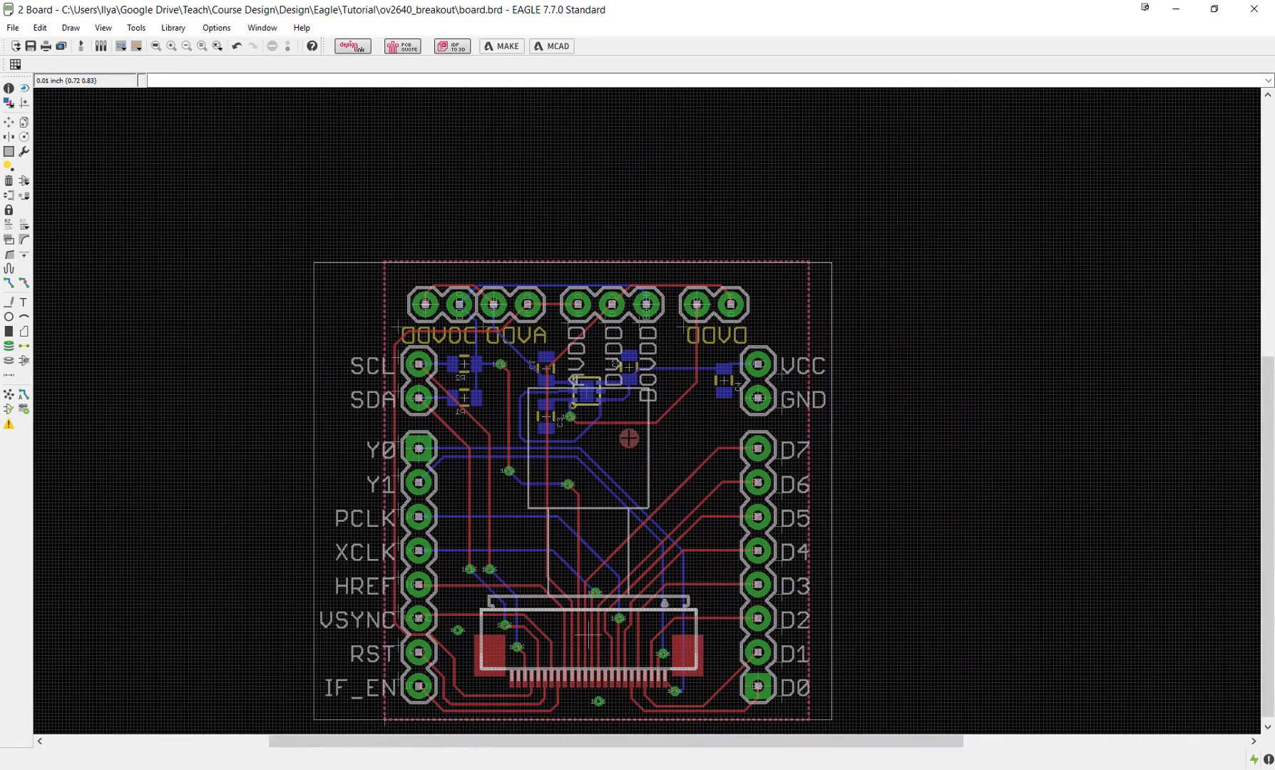
scroll(624, 474, up, 3)
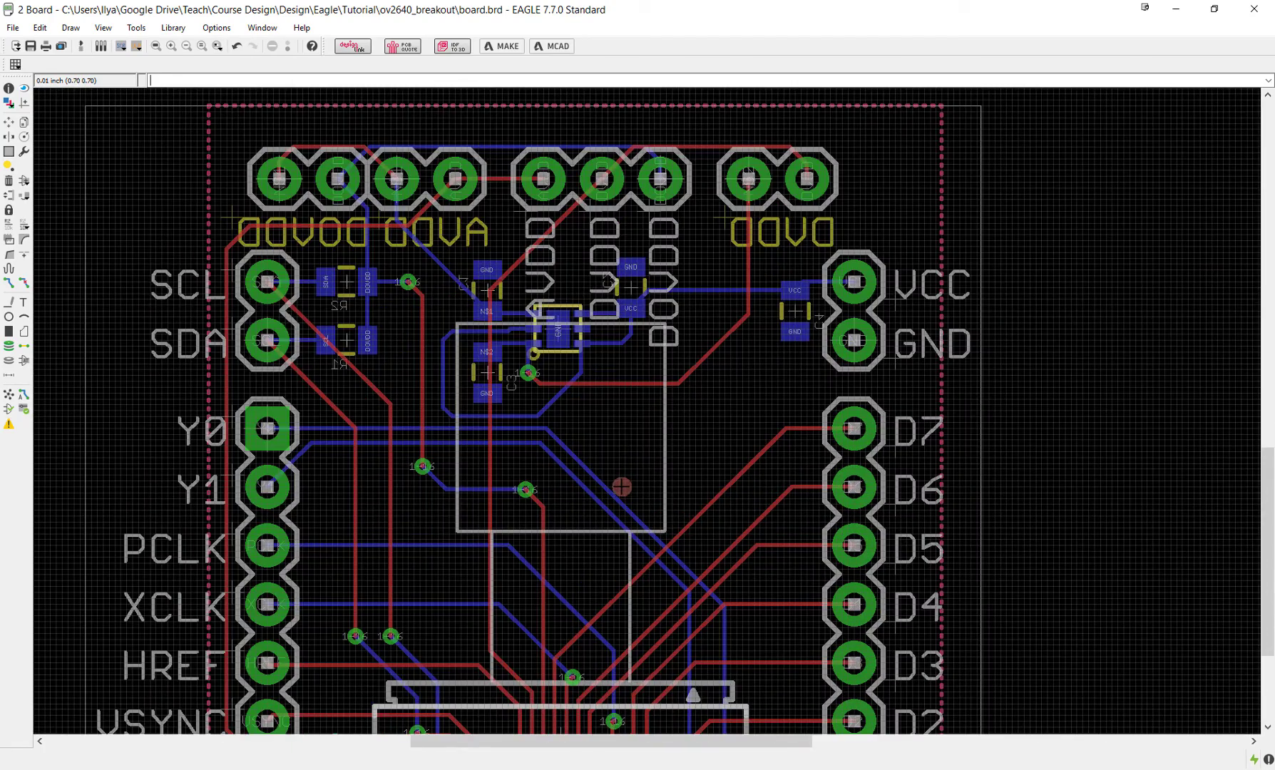
- Enter the three-line text 'OV2640 Breakout', 'Dec 23 2016', 'ver. 1.0' and drop it on the board
click(26, 306)
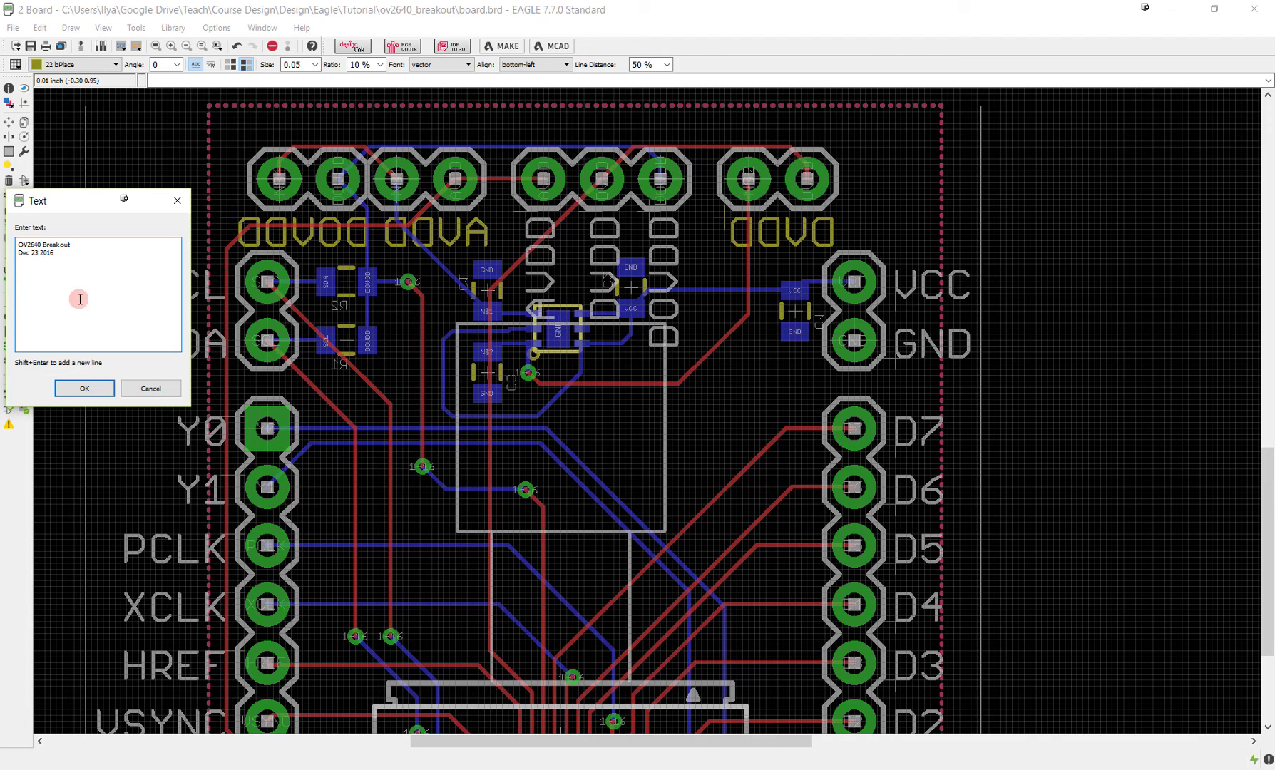
key(Return)
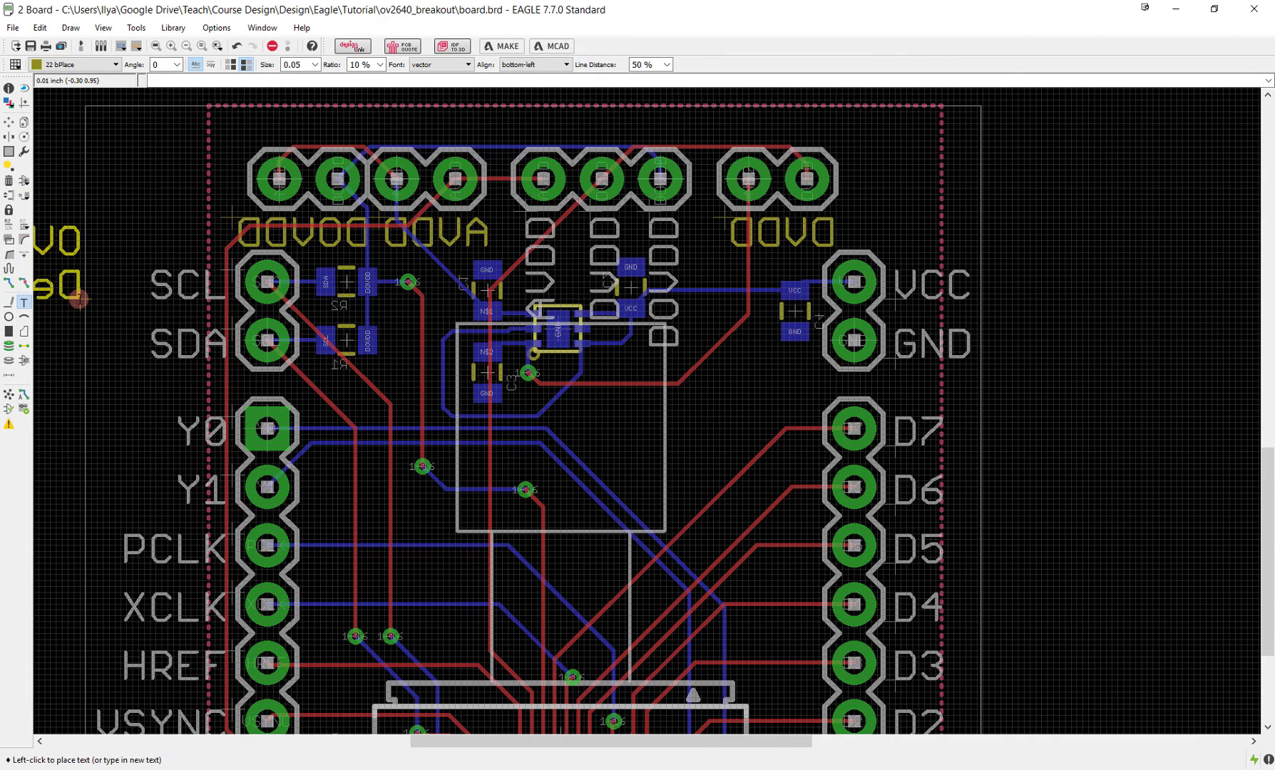
click(78, 300)
click(89, 276)
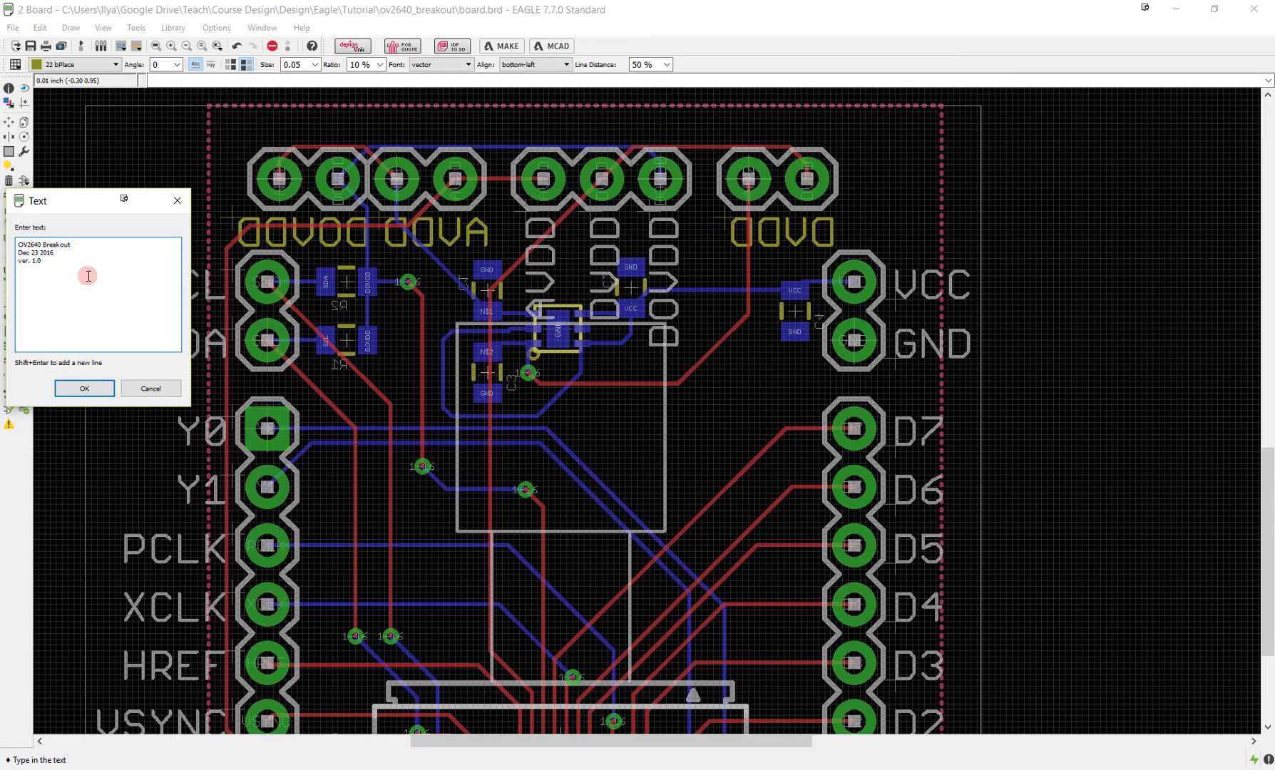
key(Return)
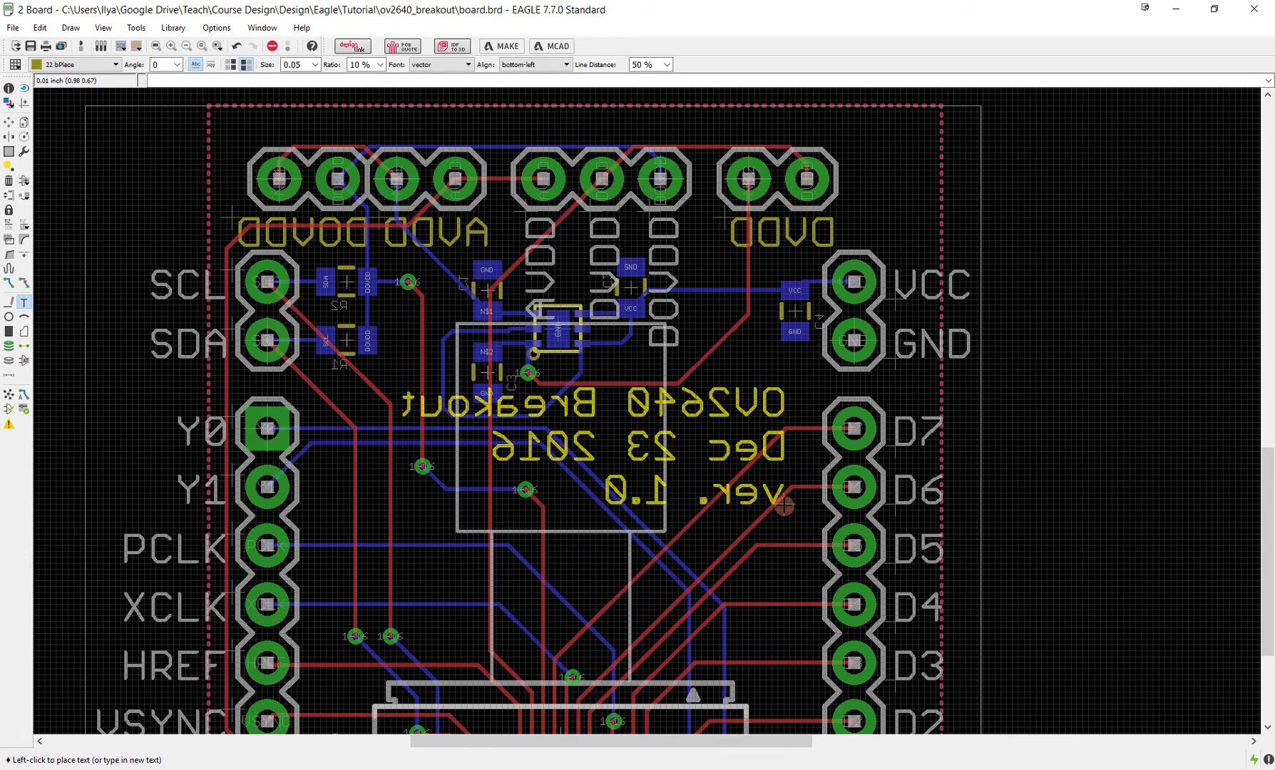
- Put the title text on the tPlace top silkscreen layer and discard the leftover copy
middle_click(721, 506)
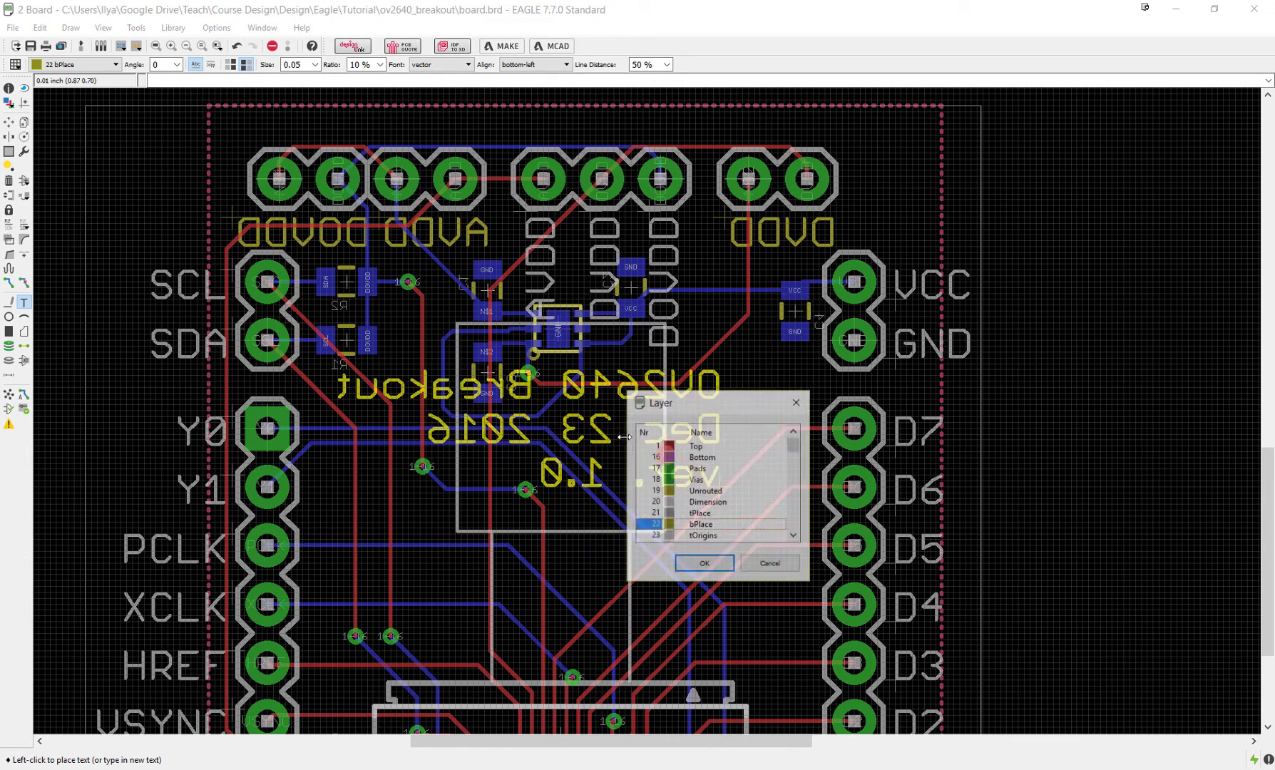
click(693, 513)
click(704, 564)
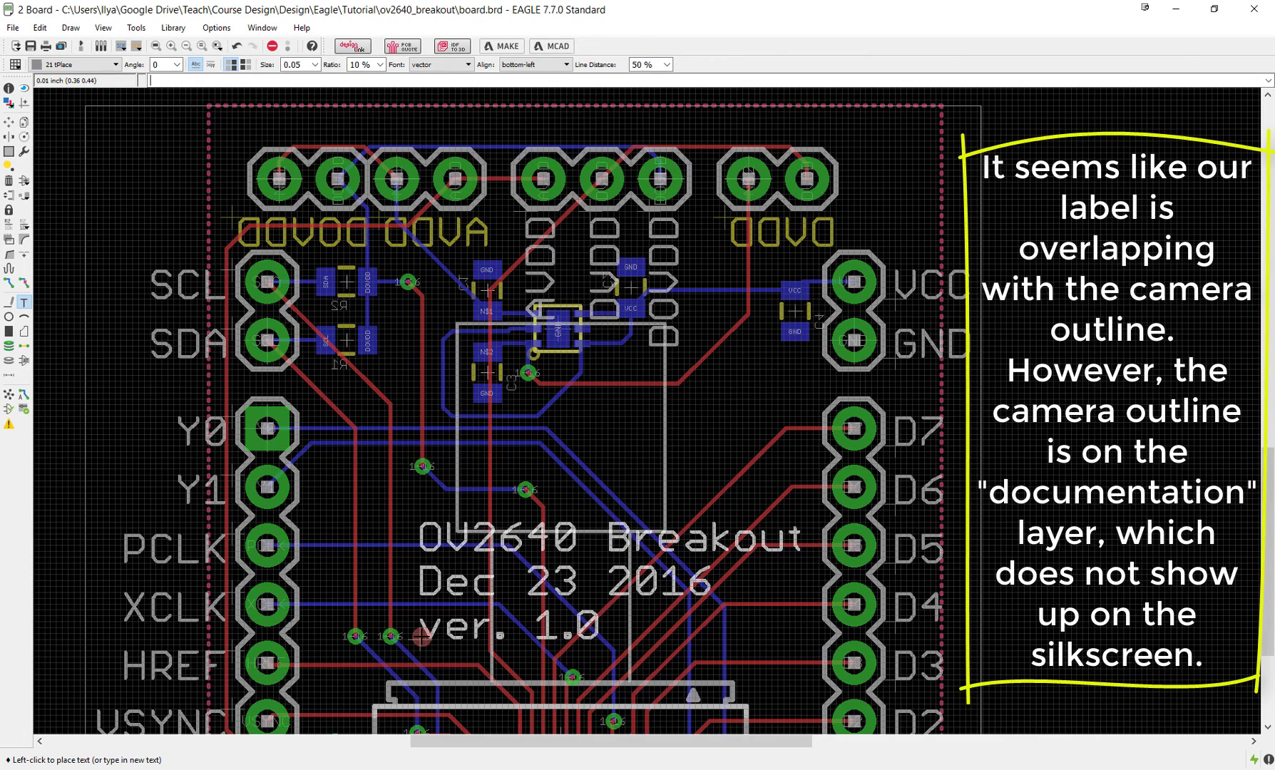
scroll(767, 667, down, 3)
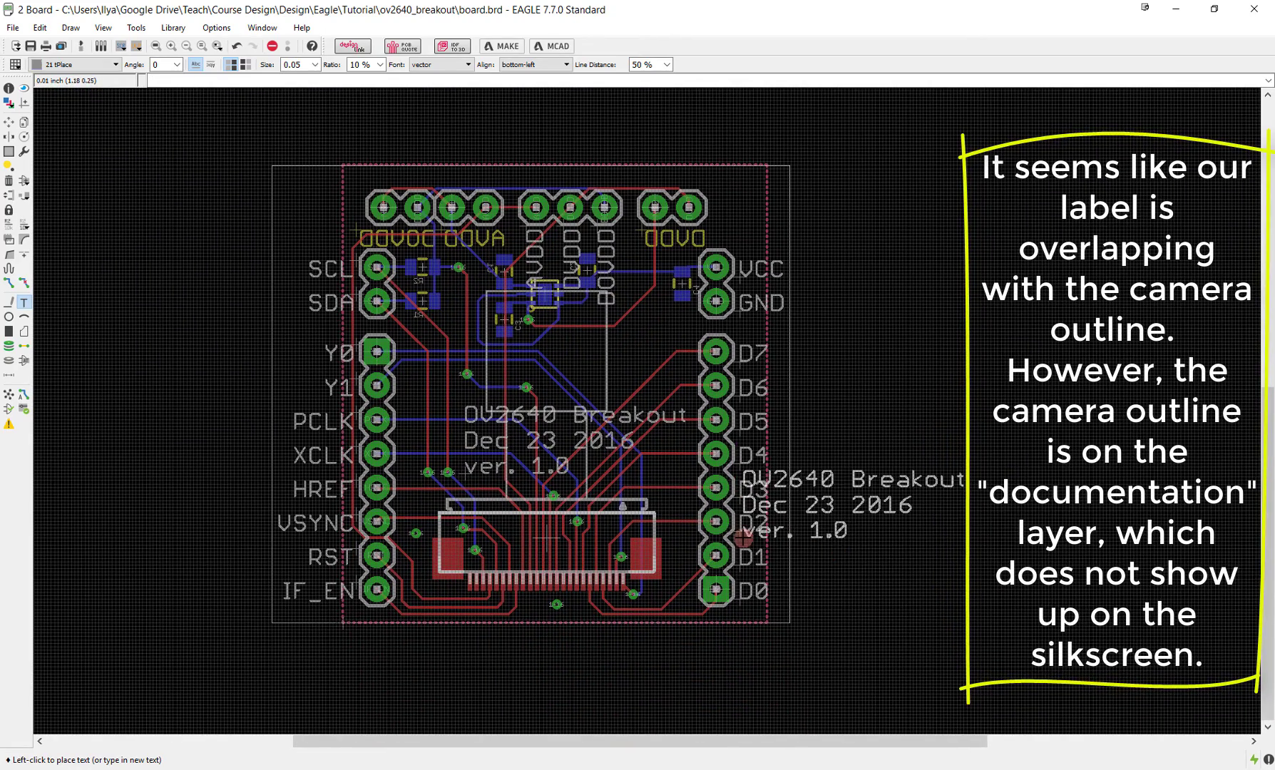
key(Escape)
key(Escape)
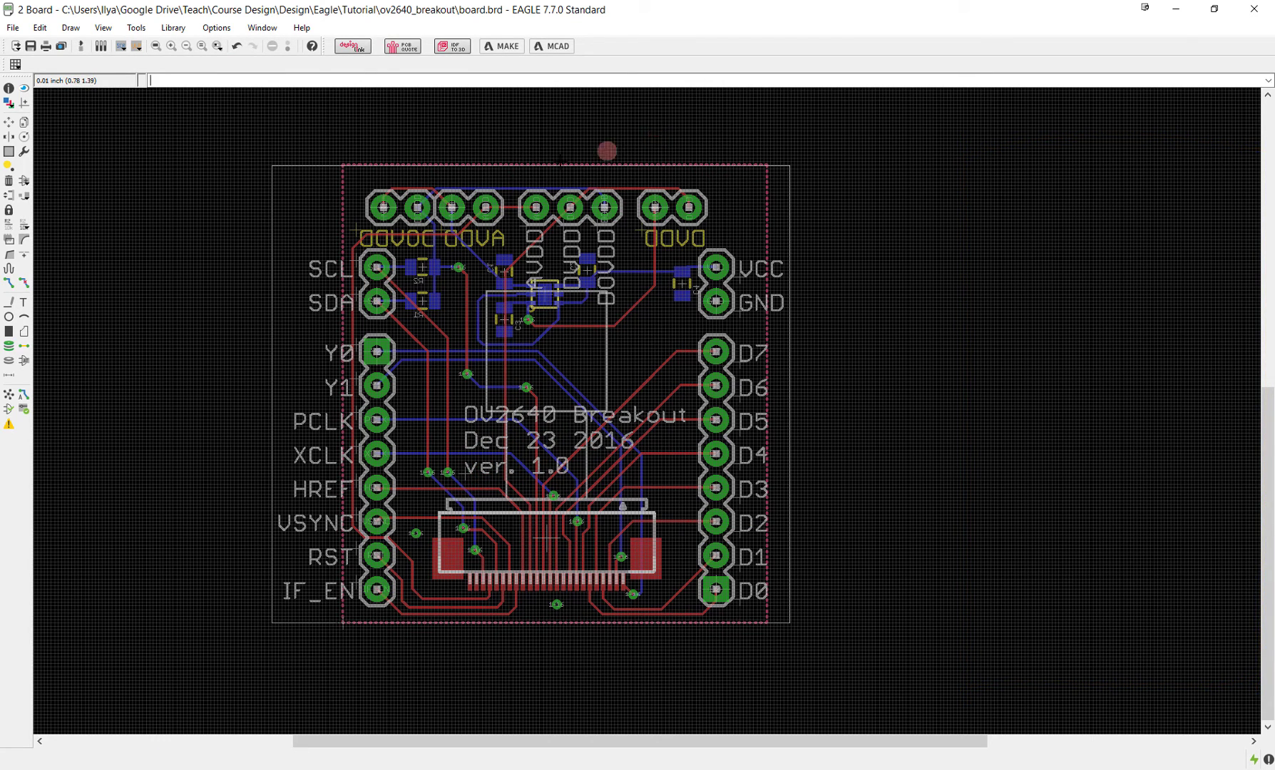
- Refill the copper pour with Ratsnest and run a DRC check showing no errors
click(9, 397)
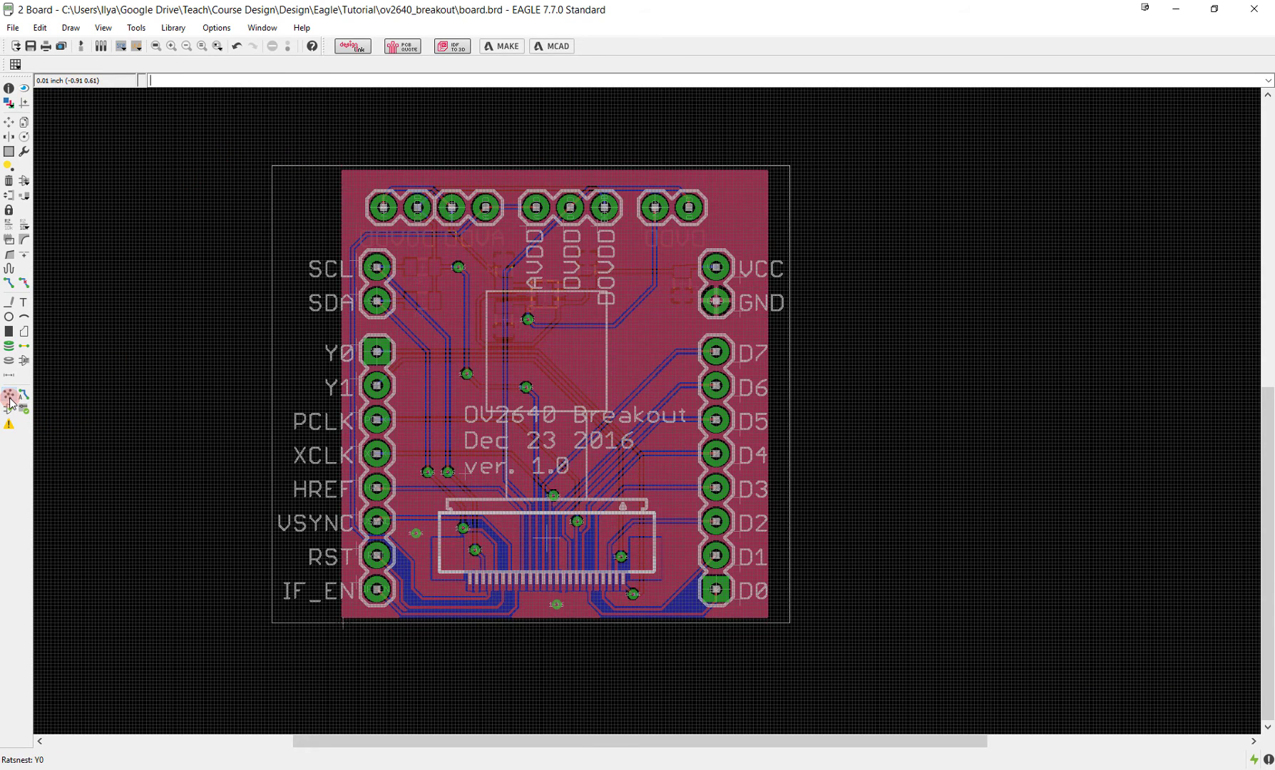
click(23, 408)
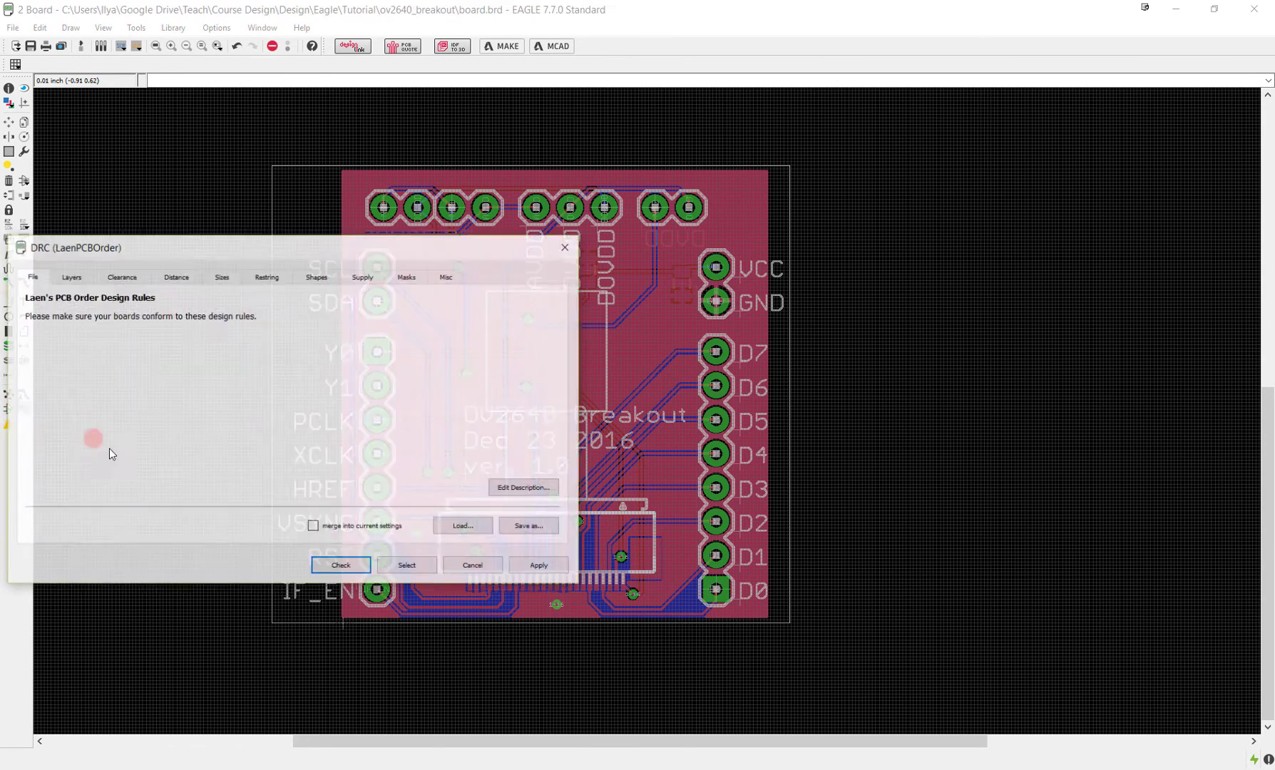
click(342, 567)
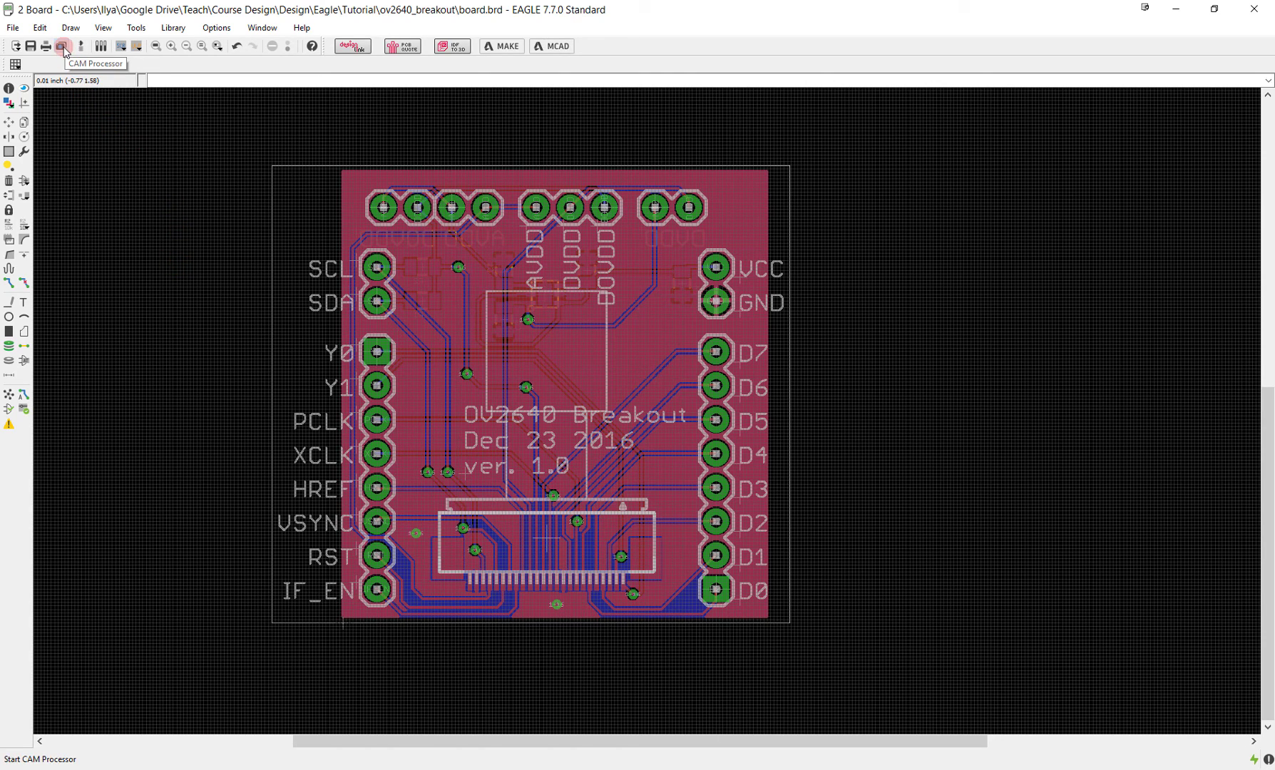
- Load the sfe-gerb274x.cam job from Documents\Eagle Cam into the CAM Processor
click(63, 47)
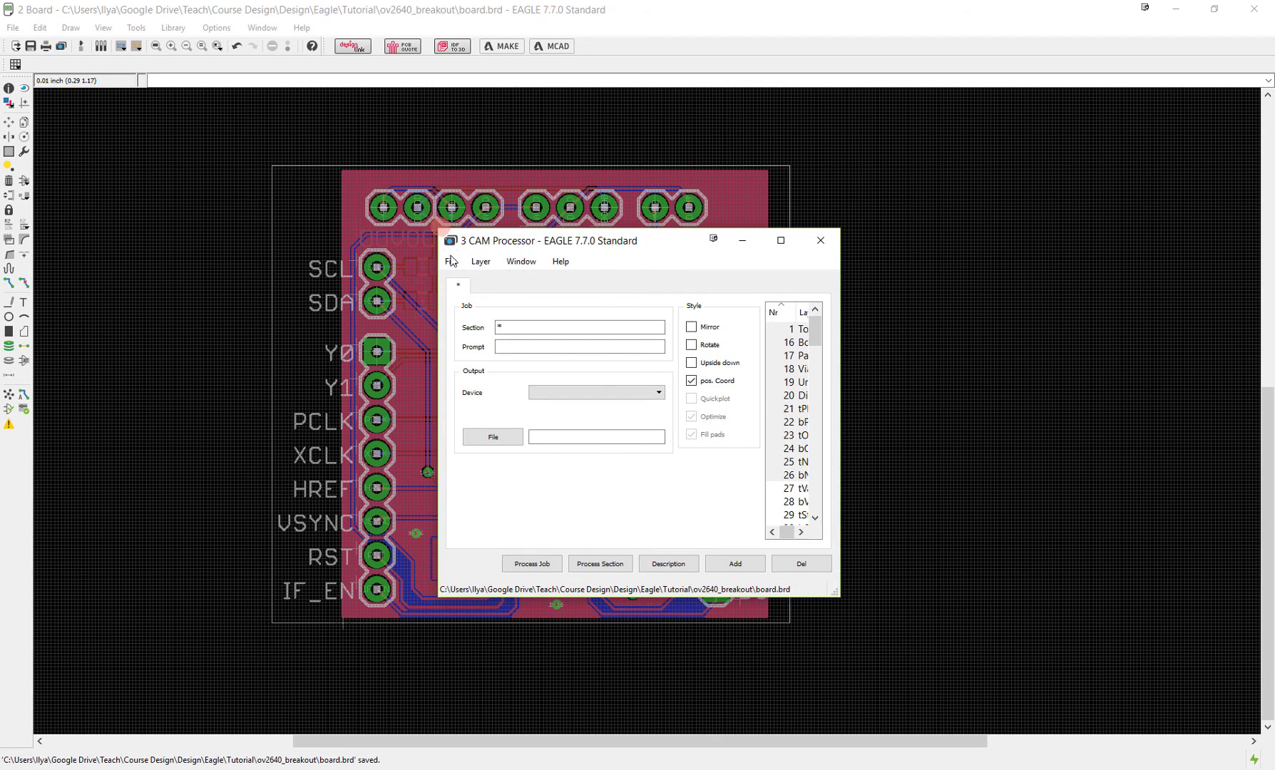
click(451, 262)
mouse_move(539, 293)
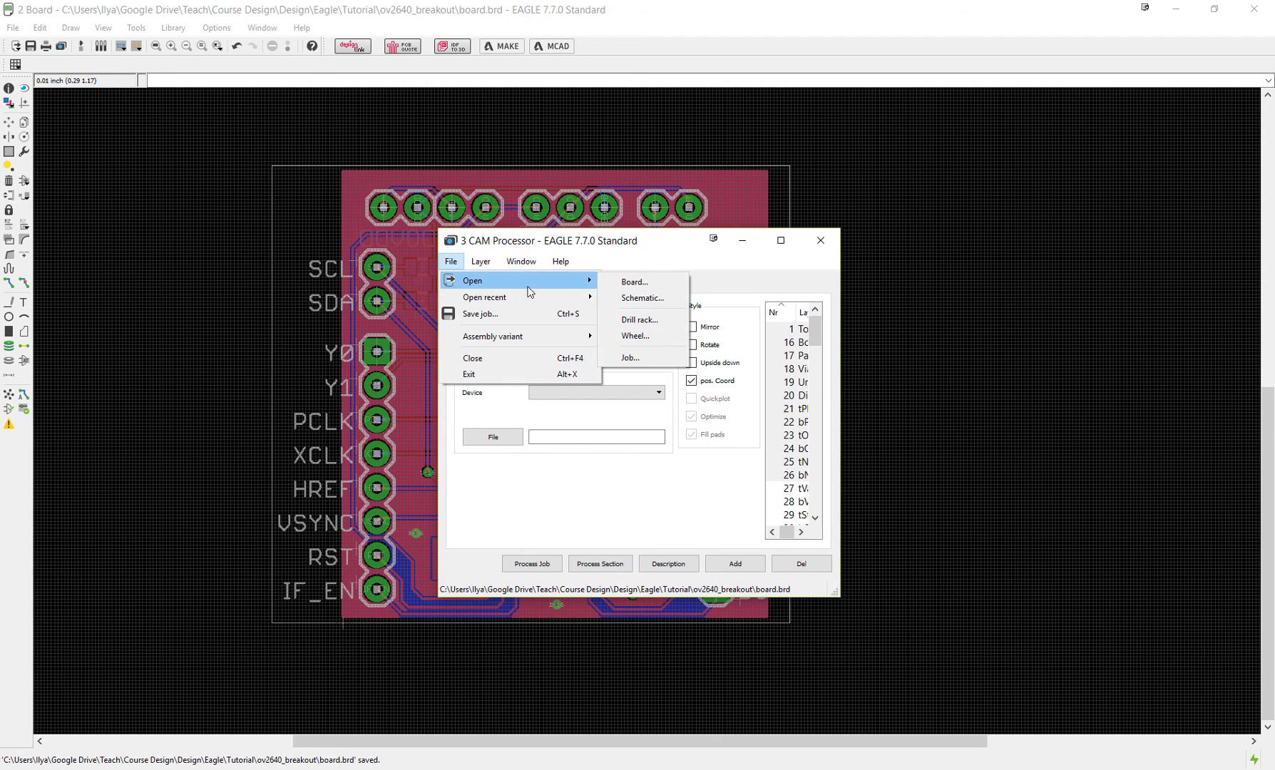
click(638, 358)
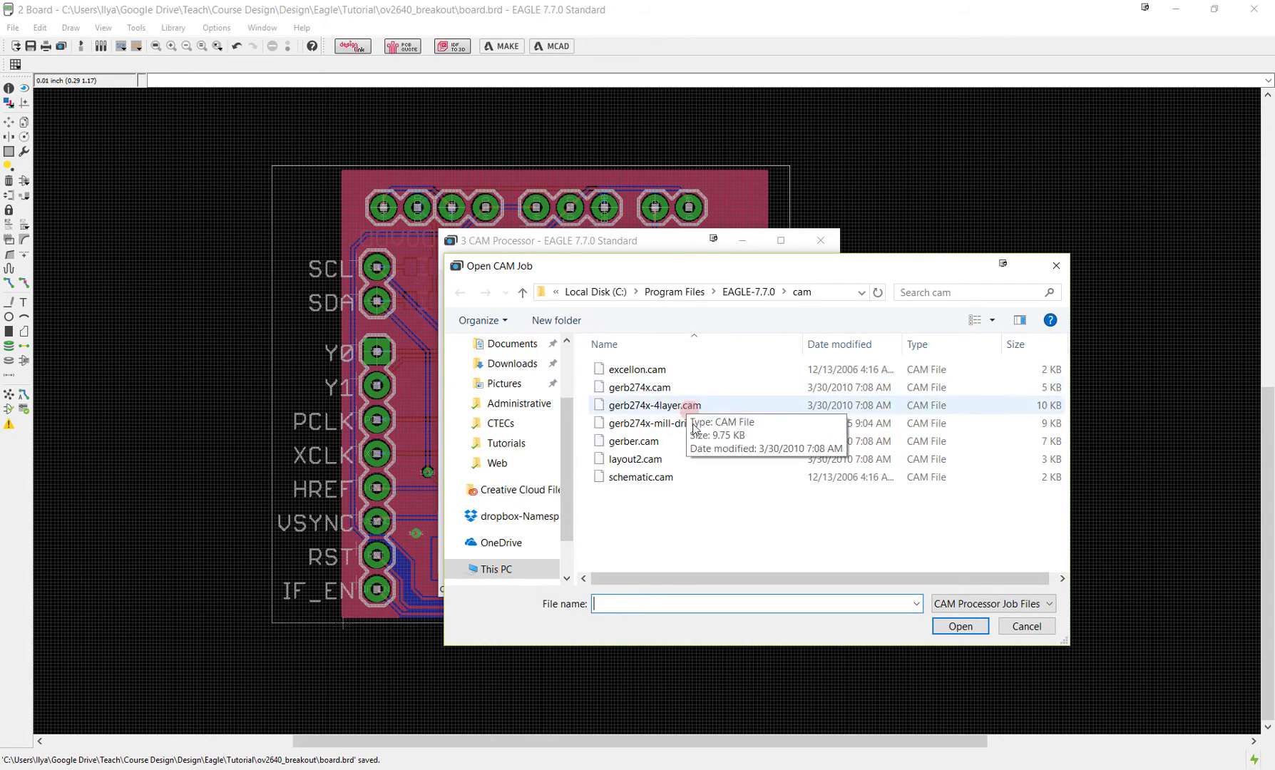
click(645, 368)
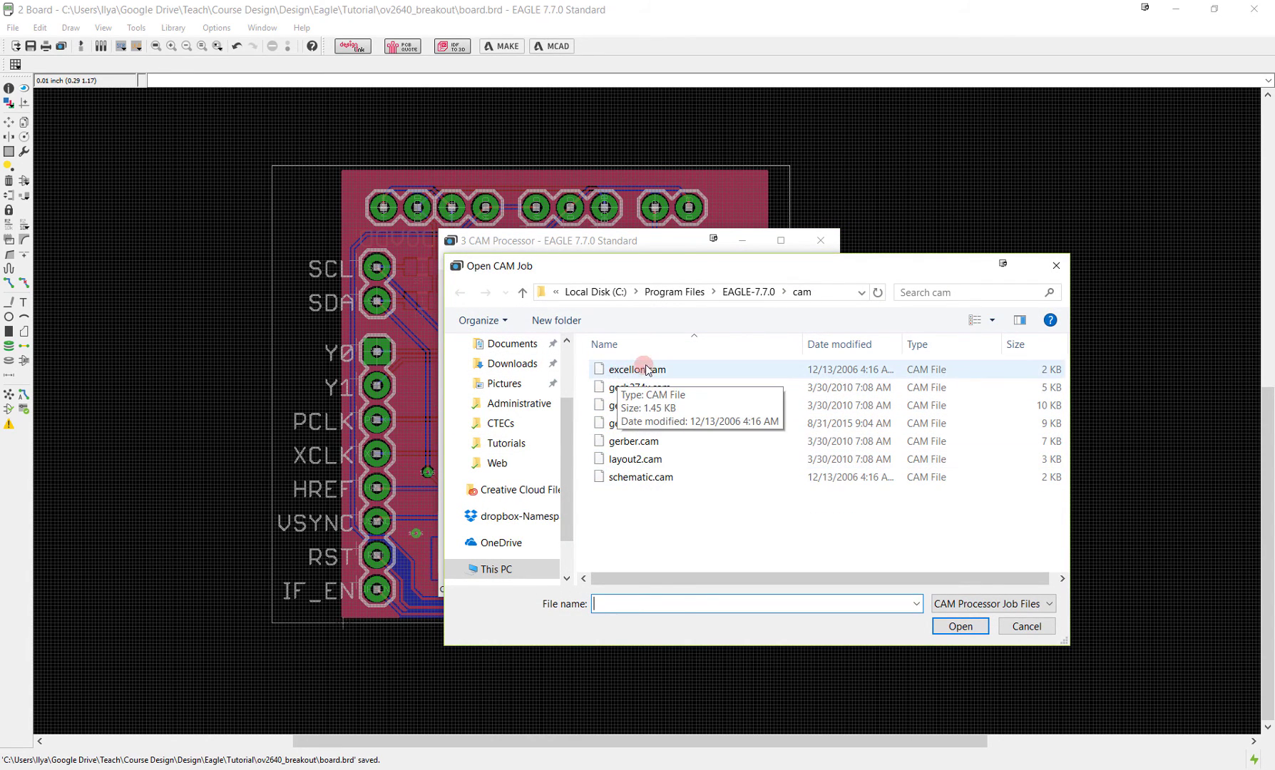
click(526, 350)
double_click(656, 532)
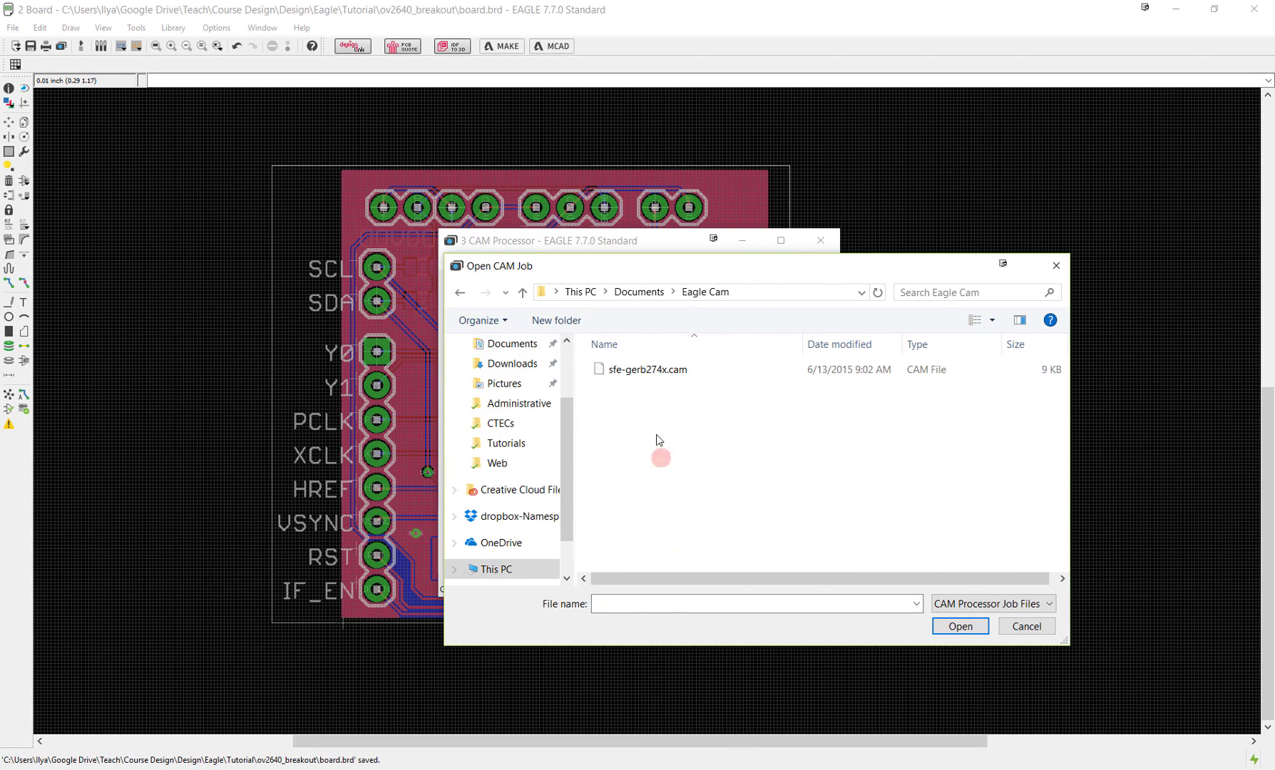
double_click(649, 370)
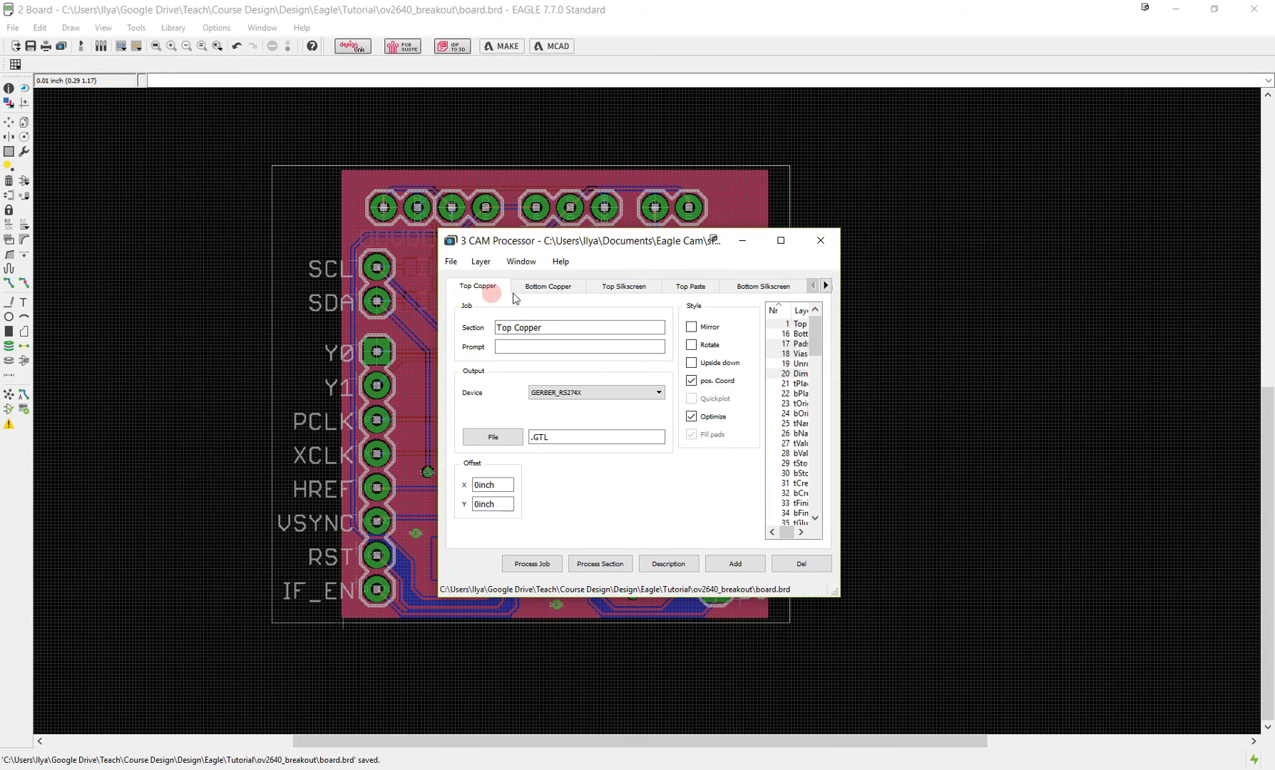
- Review the job's copper, silkscreen and paste sections, process the job, and close CAM
click(562, 287)
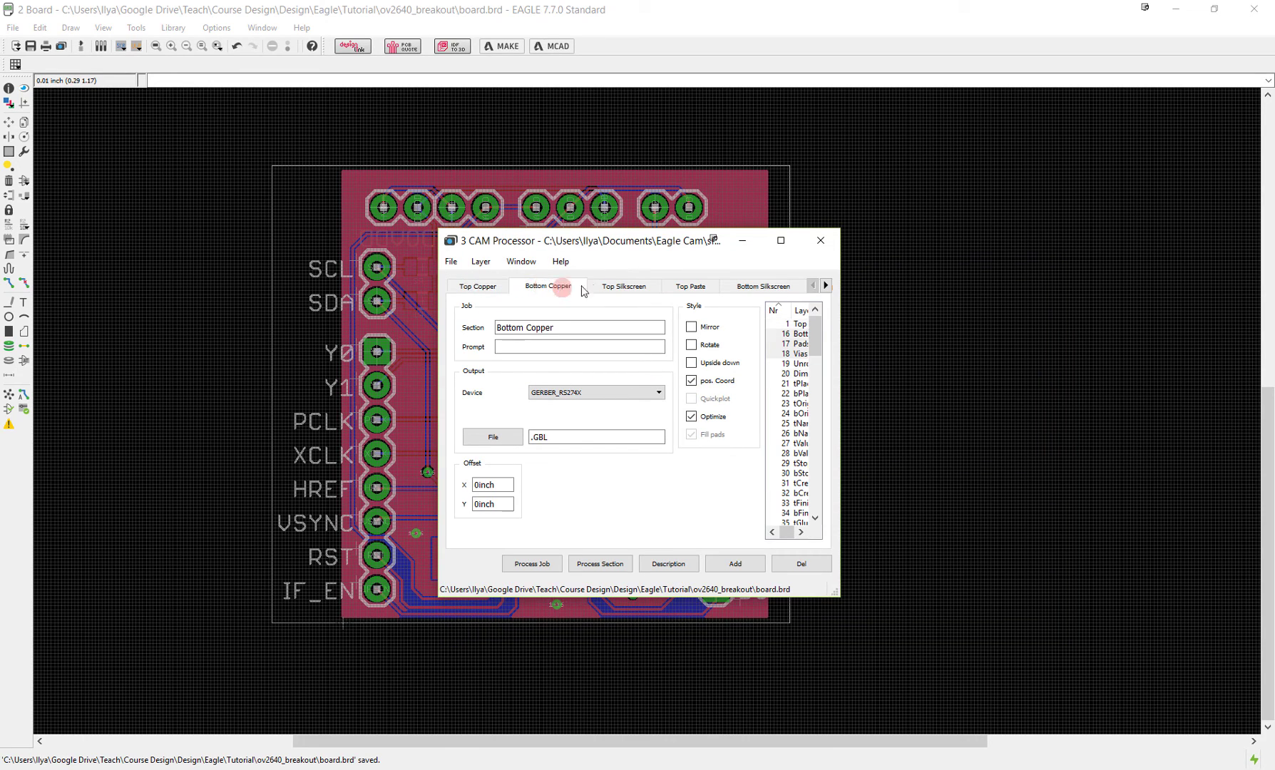
click(621, 286)
click(690, 286)
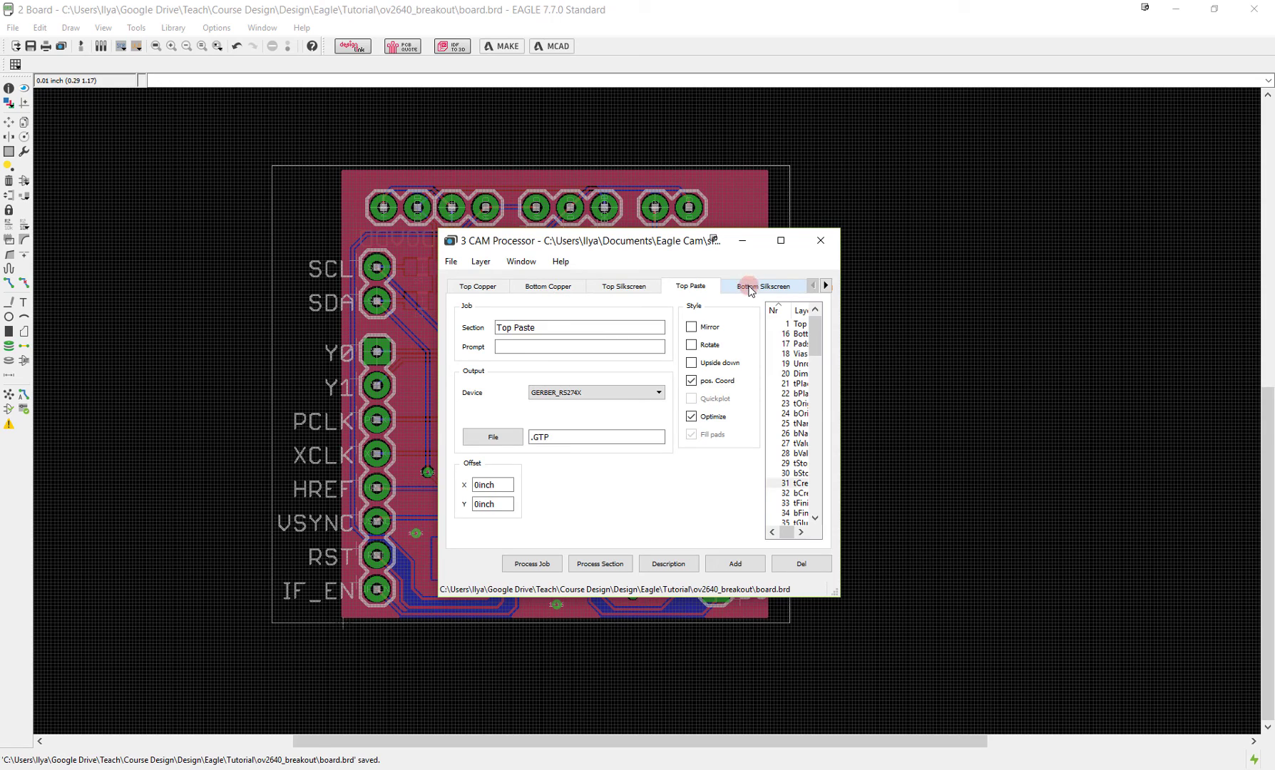
click(751, 288)
click(477, 288)
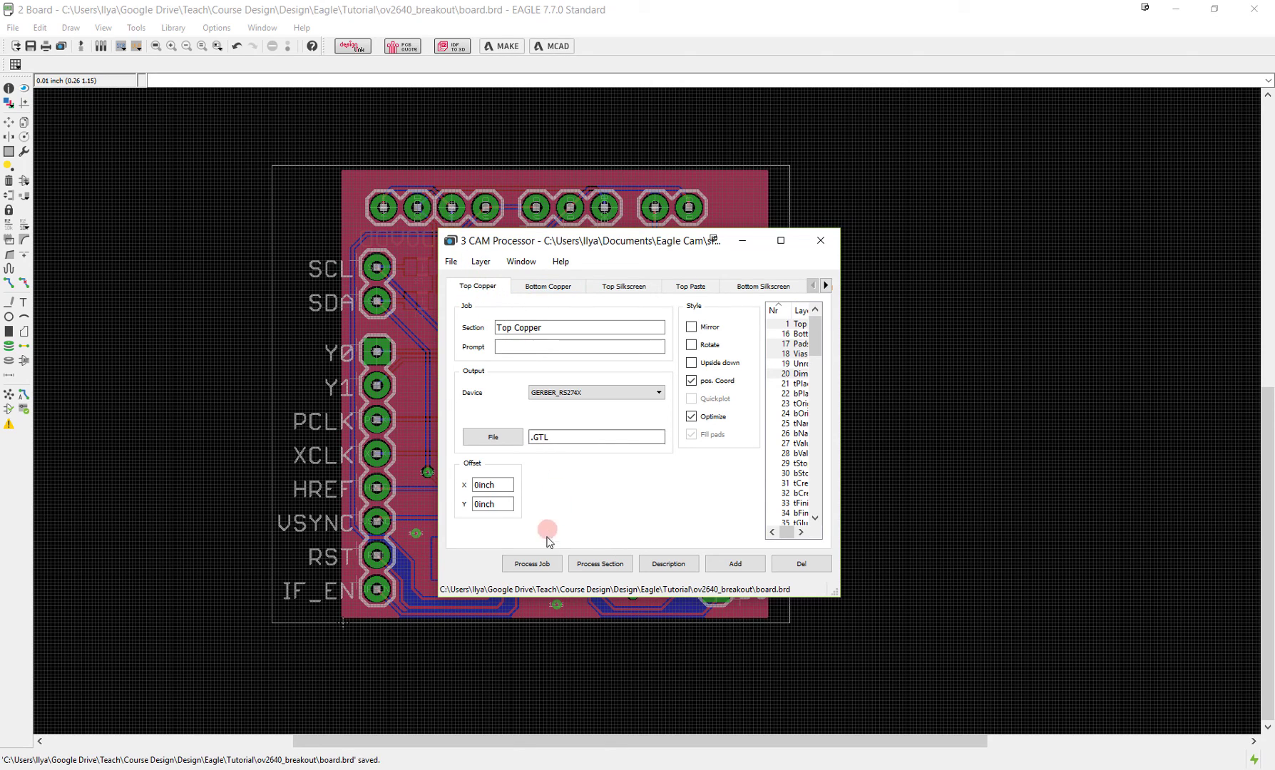
click(531, 564)
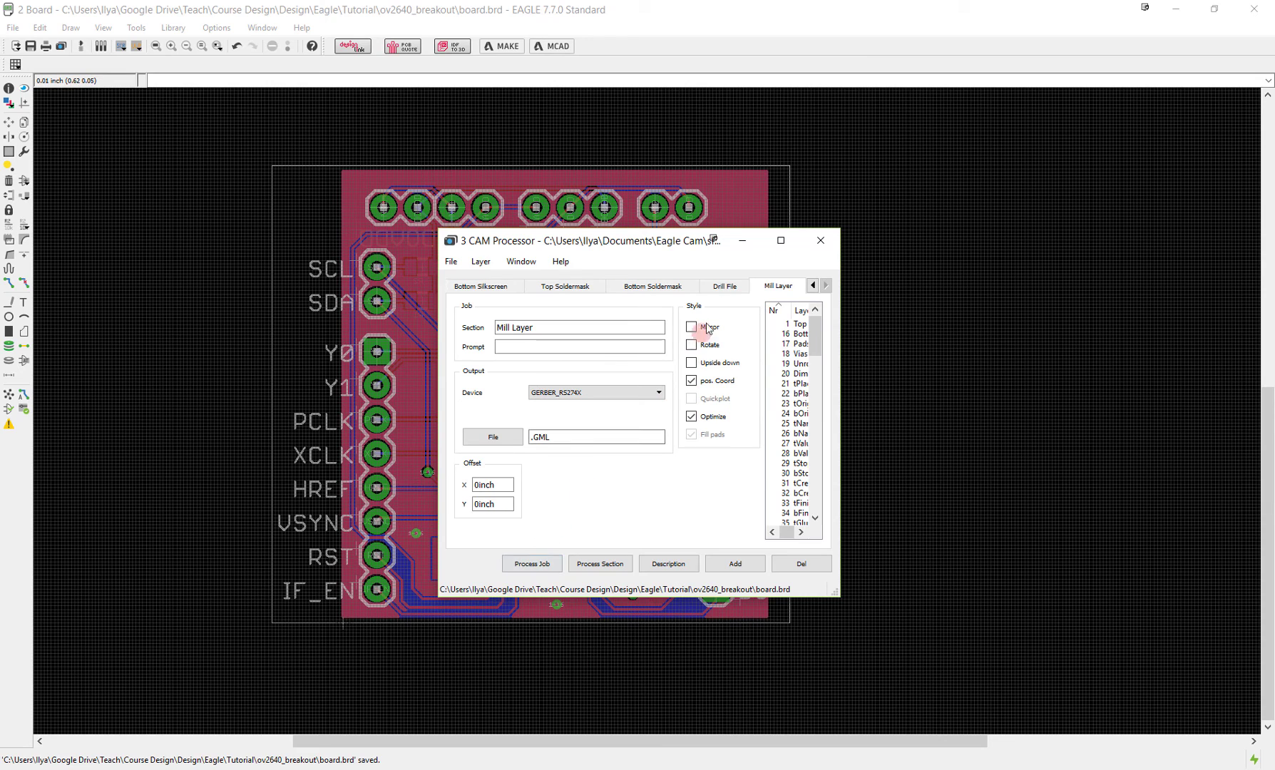
click(815, 243)
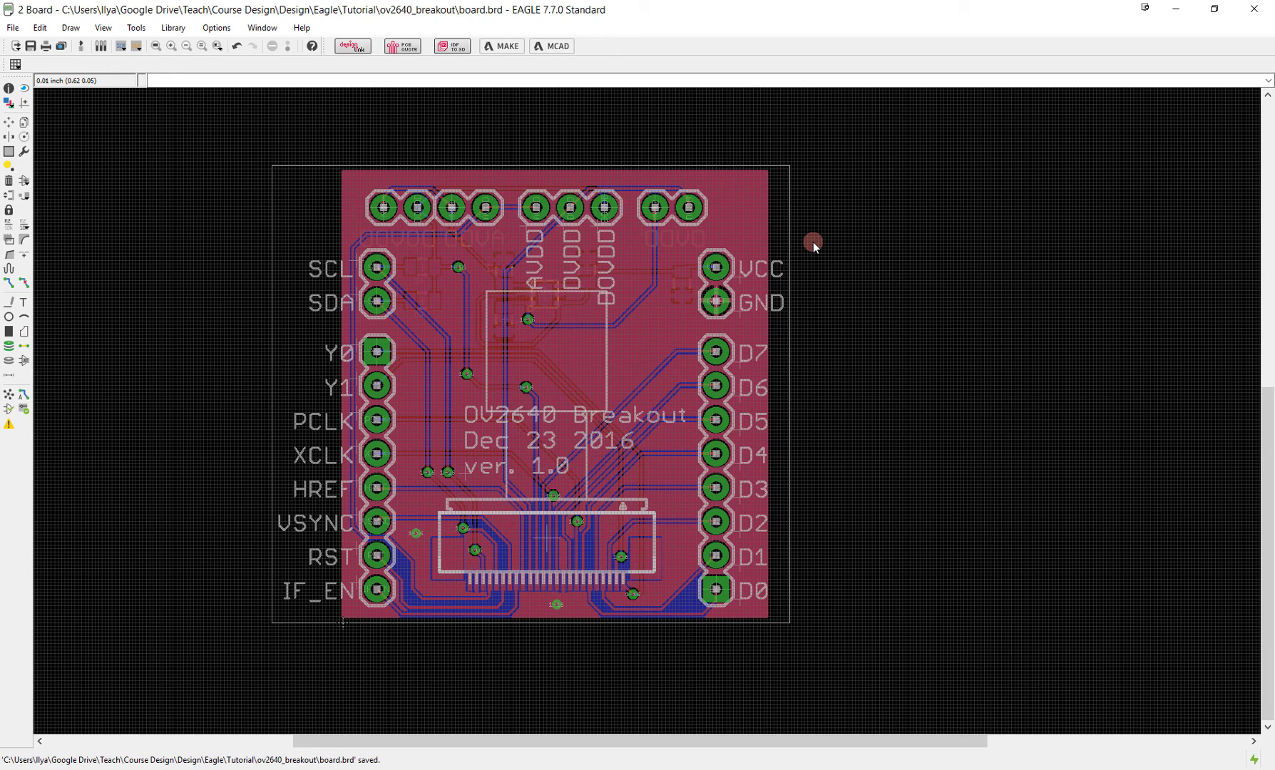
- Sort the ov2640_breakout folder by date modified and create a new 'gerber' folder
key(super+e)
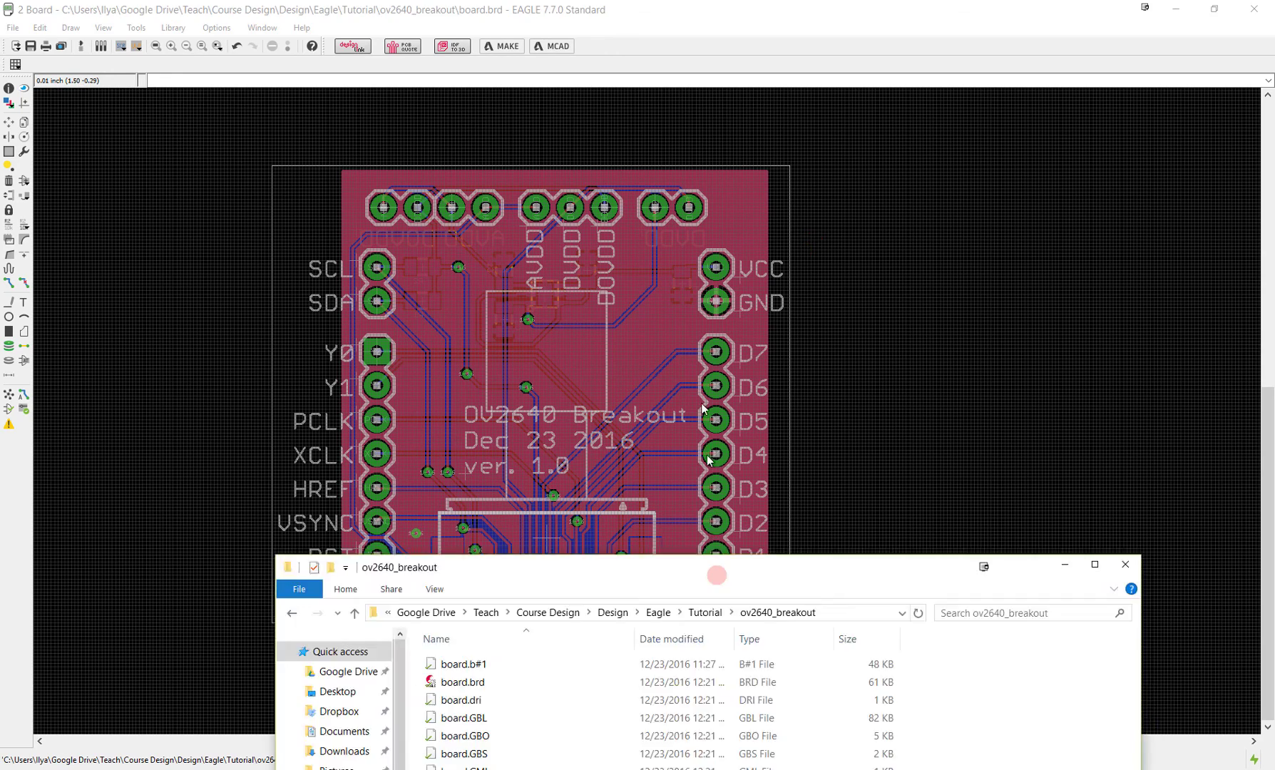
drag(712, 577, 707, 209)
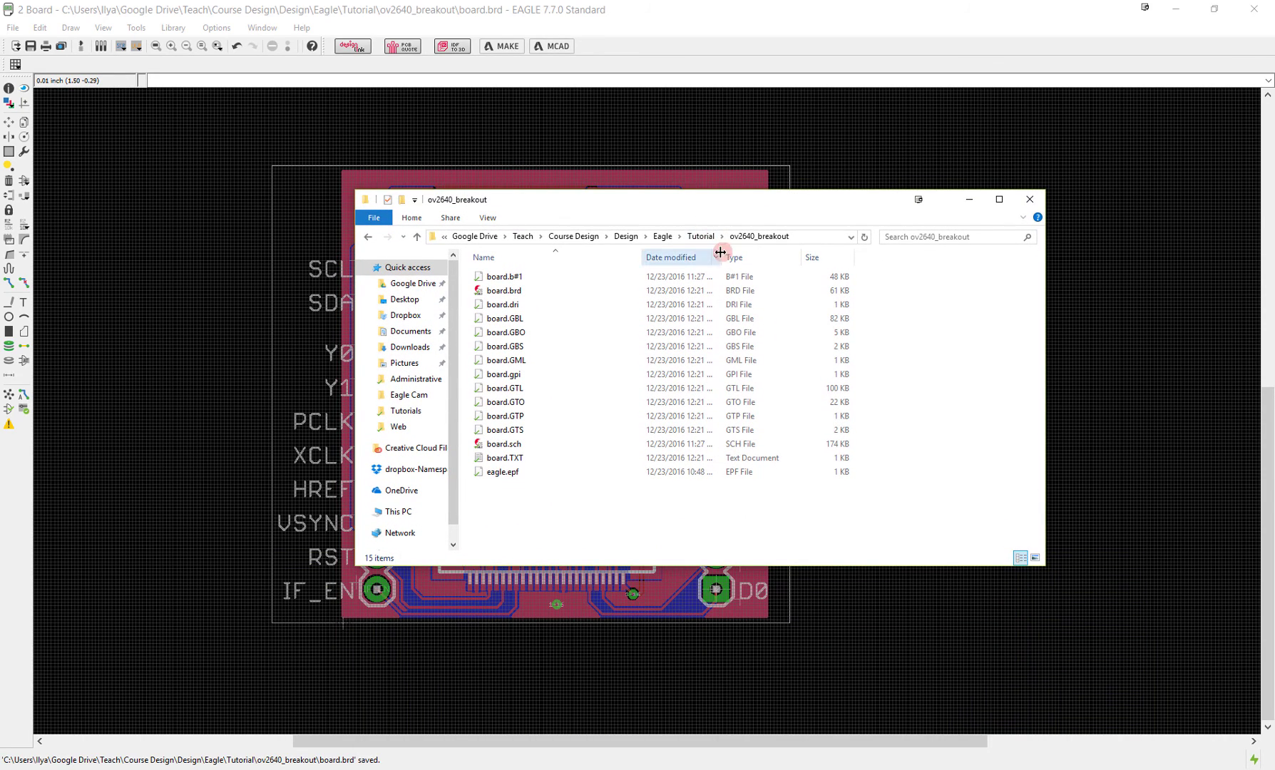
click(694, 258)
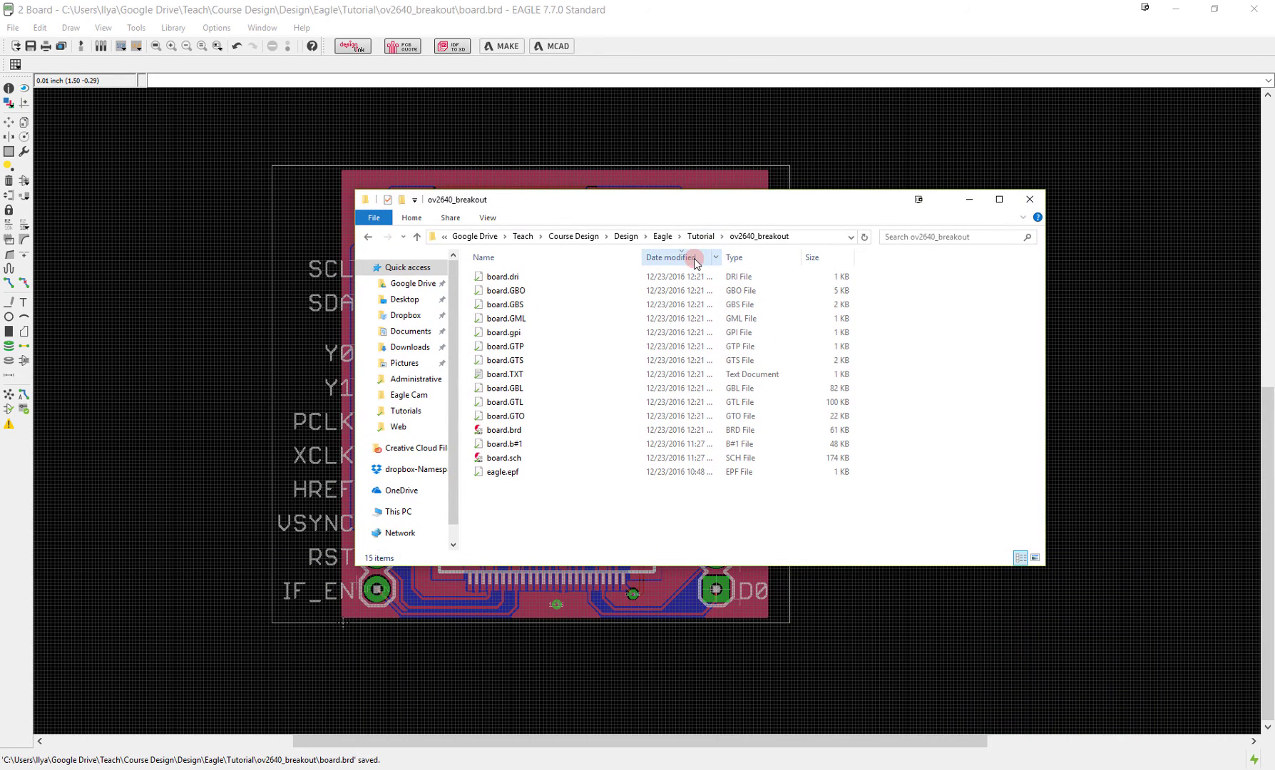
click(525, 278)
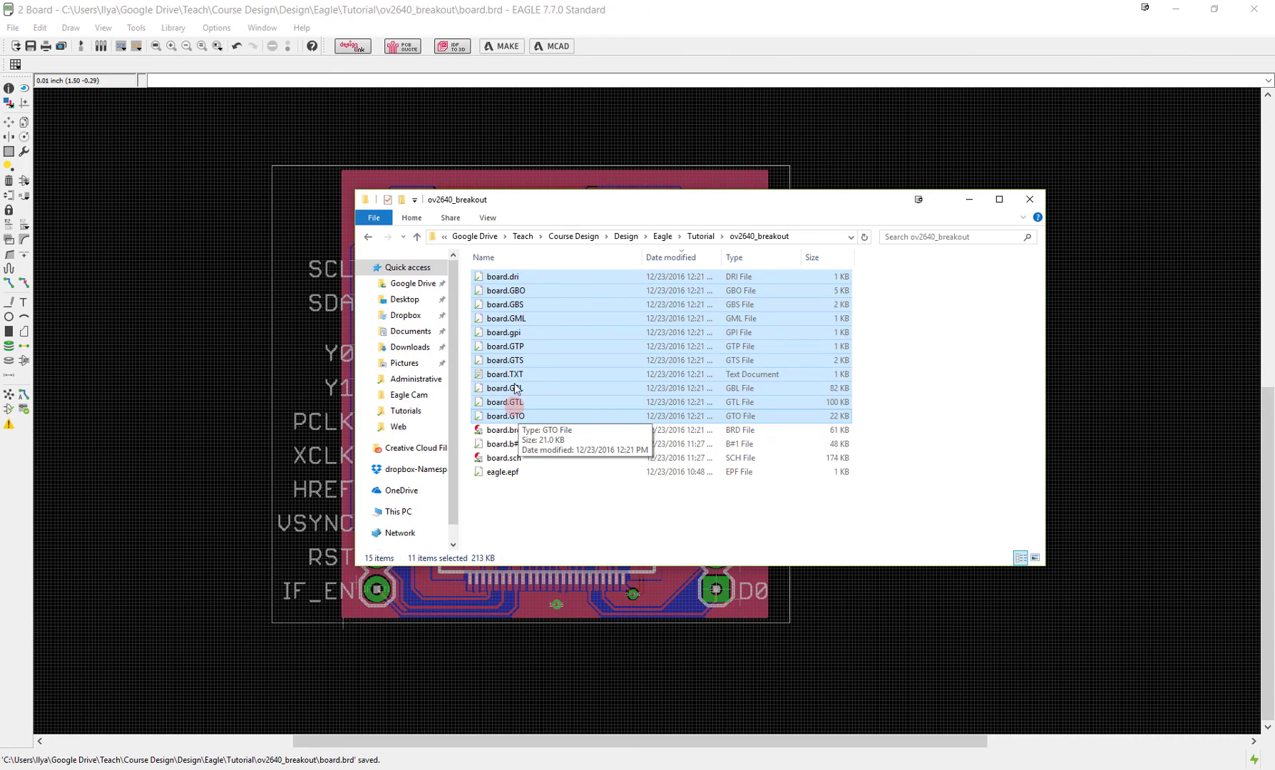
click(535, 504)
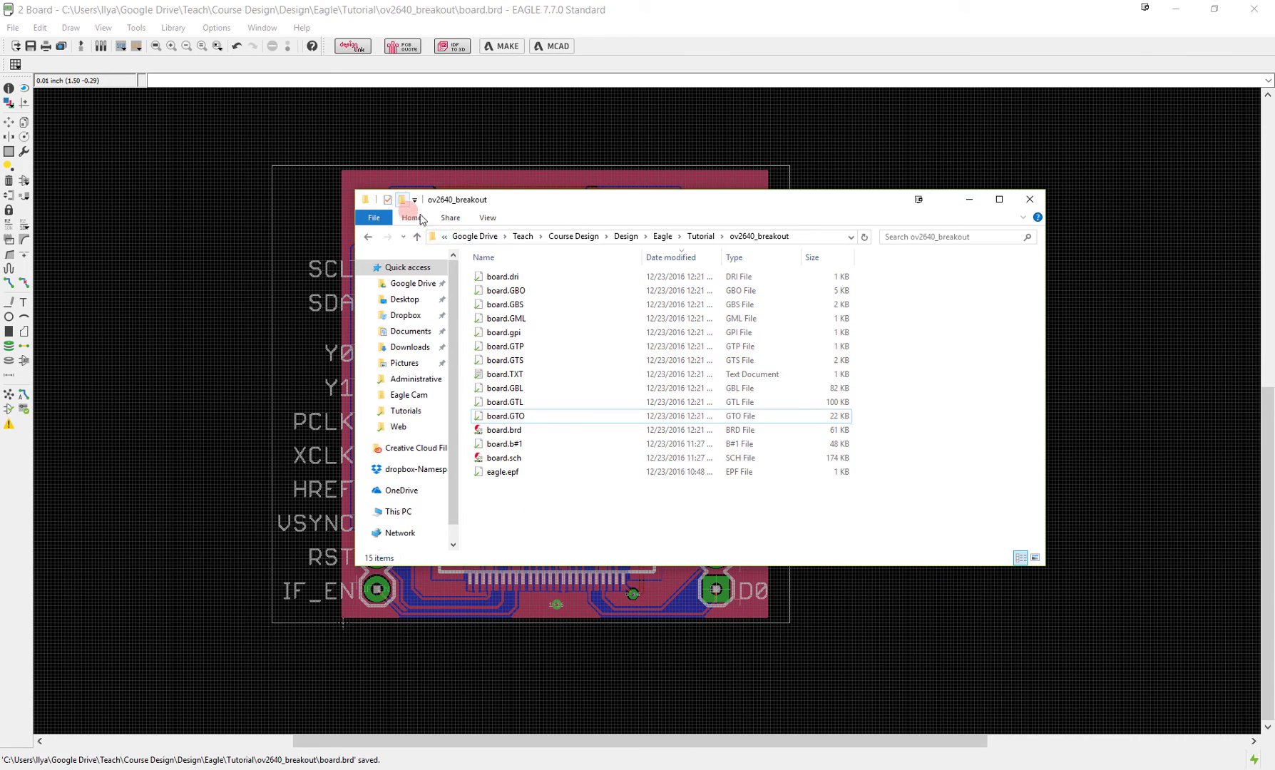
click(401, 199)
text(gerb)
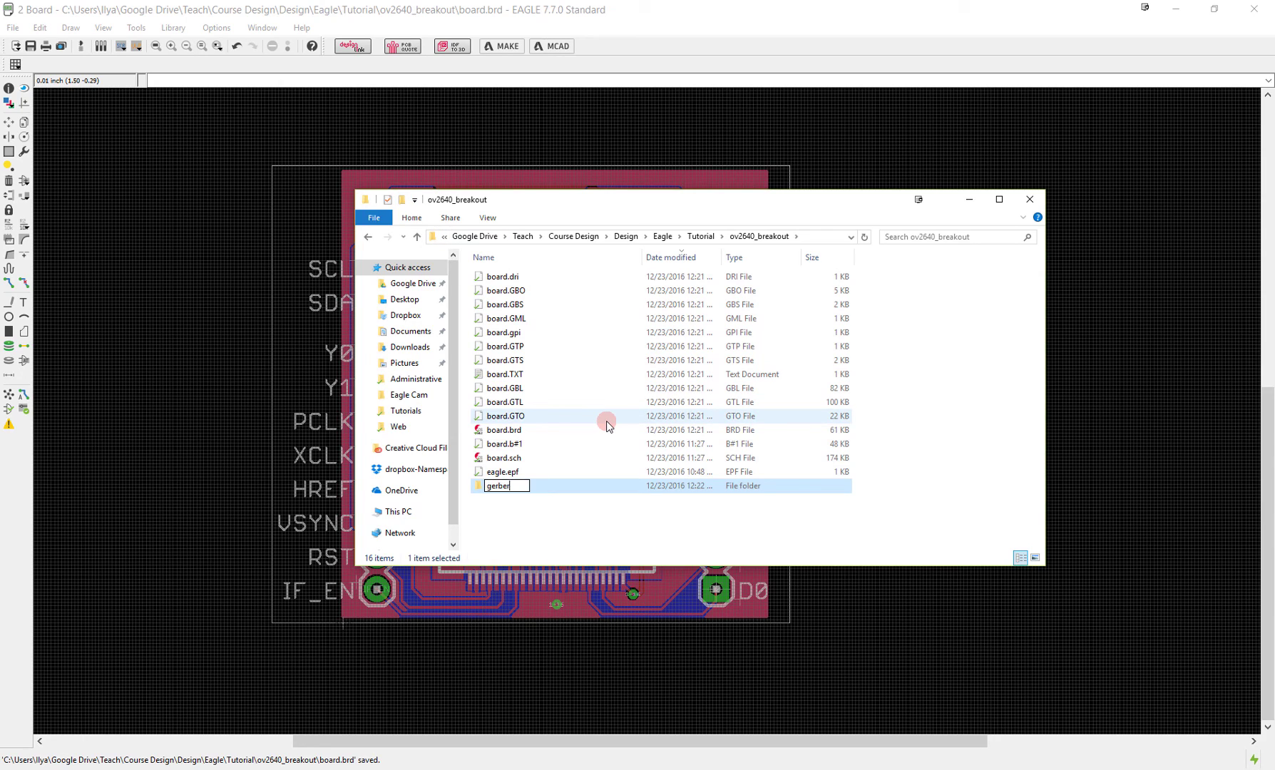
text(er)
key(Return)
- Move the eleven generated files, board.dri through board.GTO, into the gerber folder
click(502, 277)
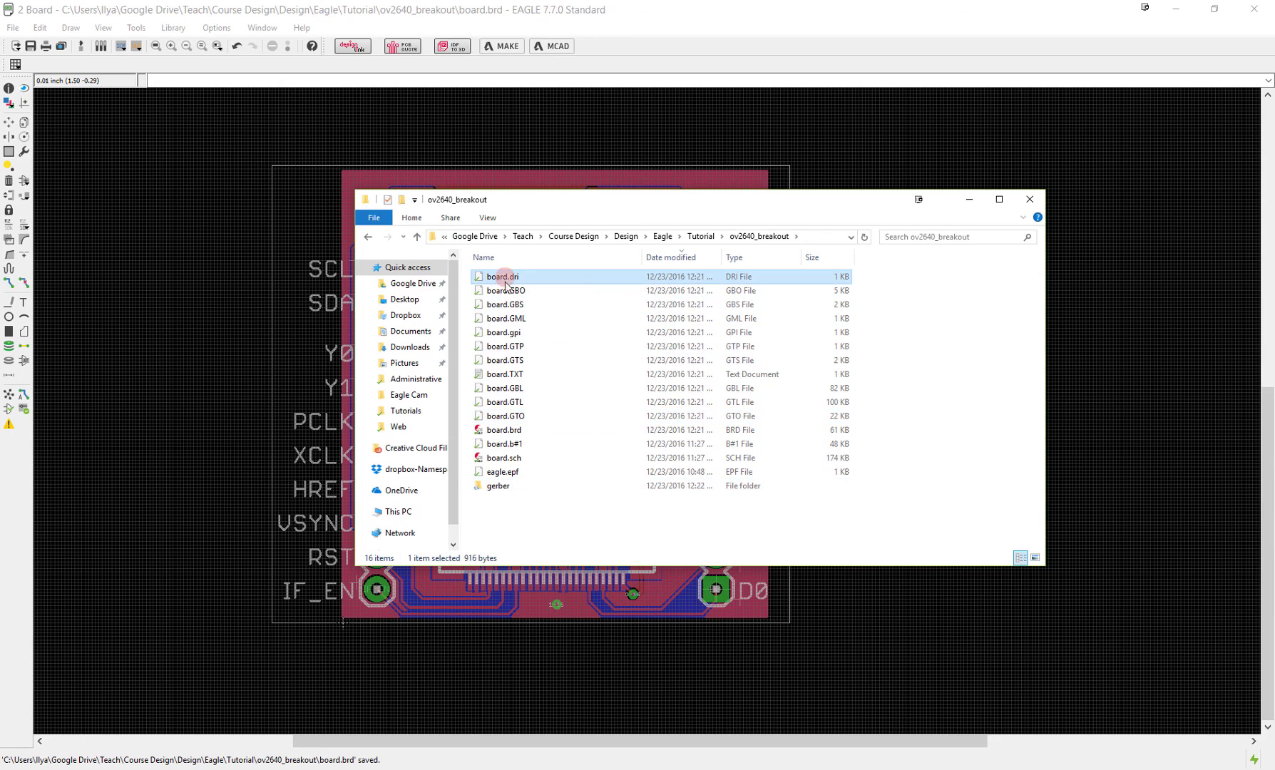
shift+click(521, 417)
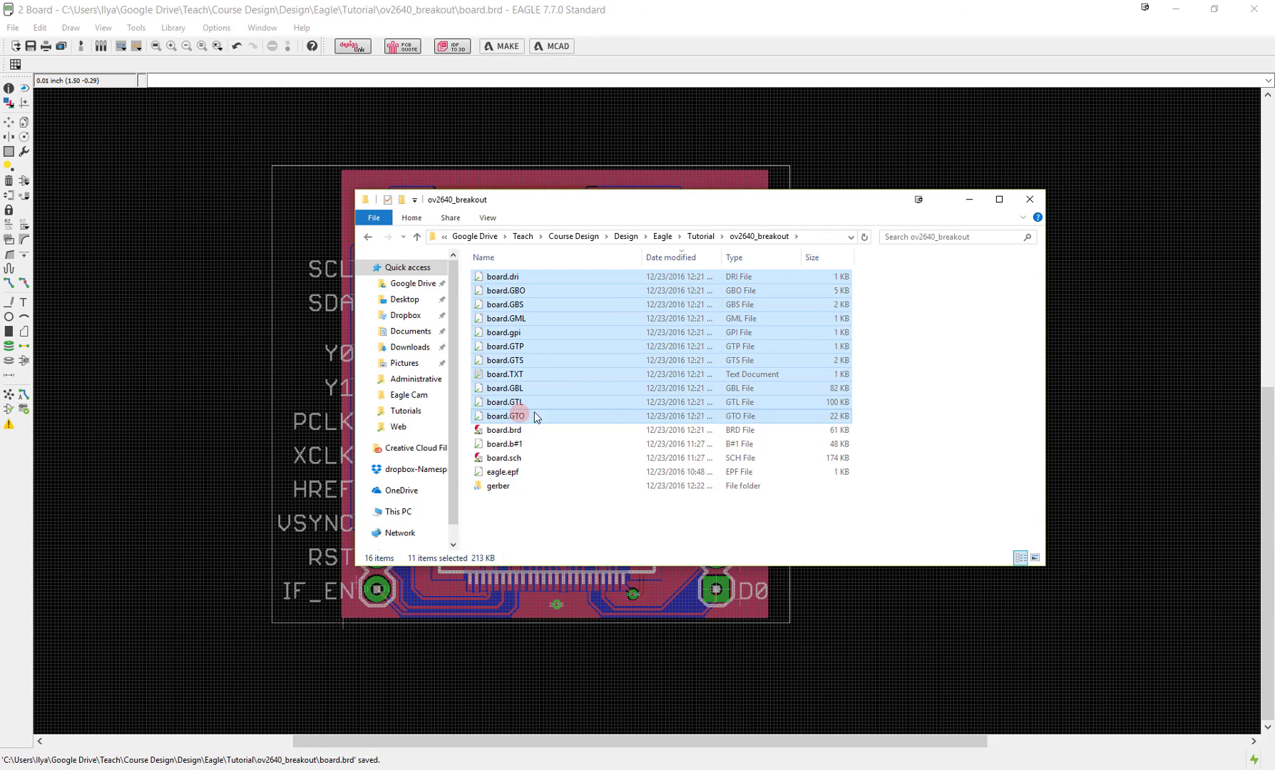
double_click(498, 486)
key(ctrl+v)
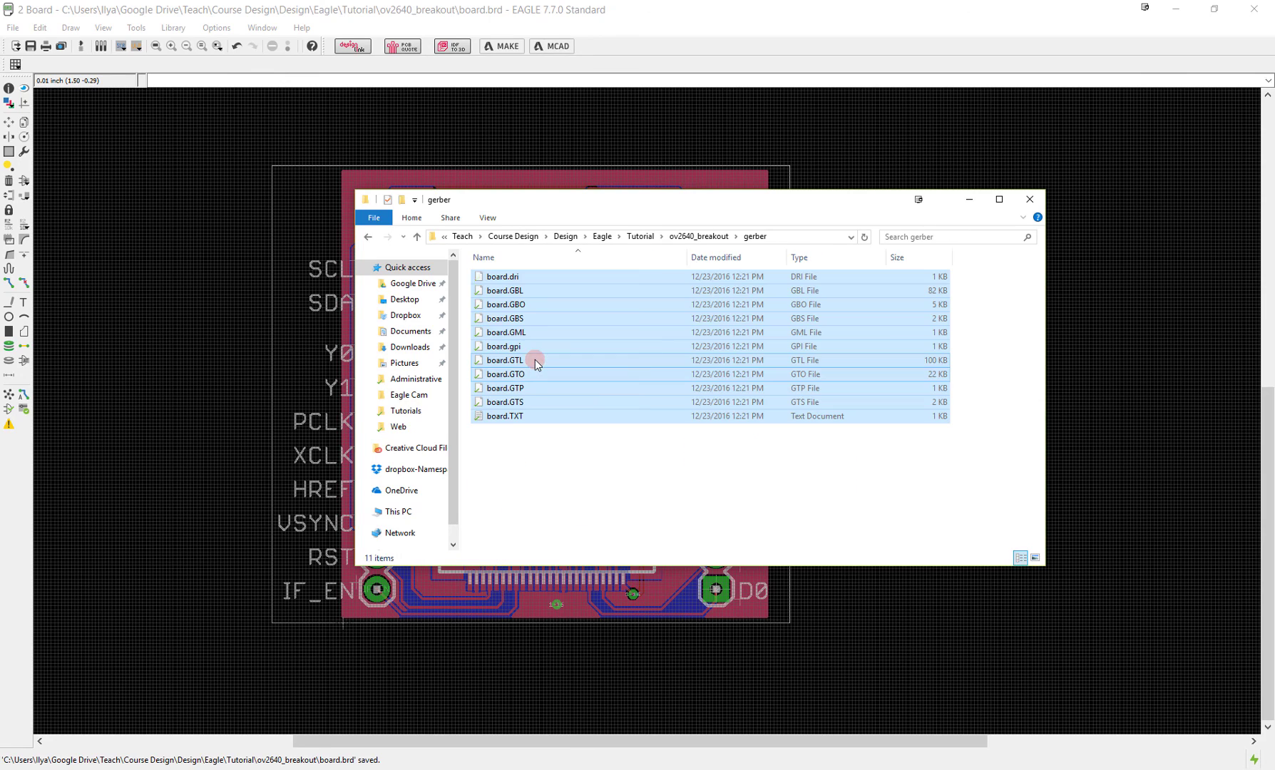
- Compress the eleven selected Gerber files into gerber.zip with 7-Zip
right_click(528, 280)
mouse_move(407, 308)
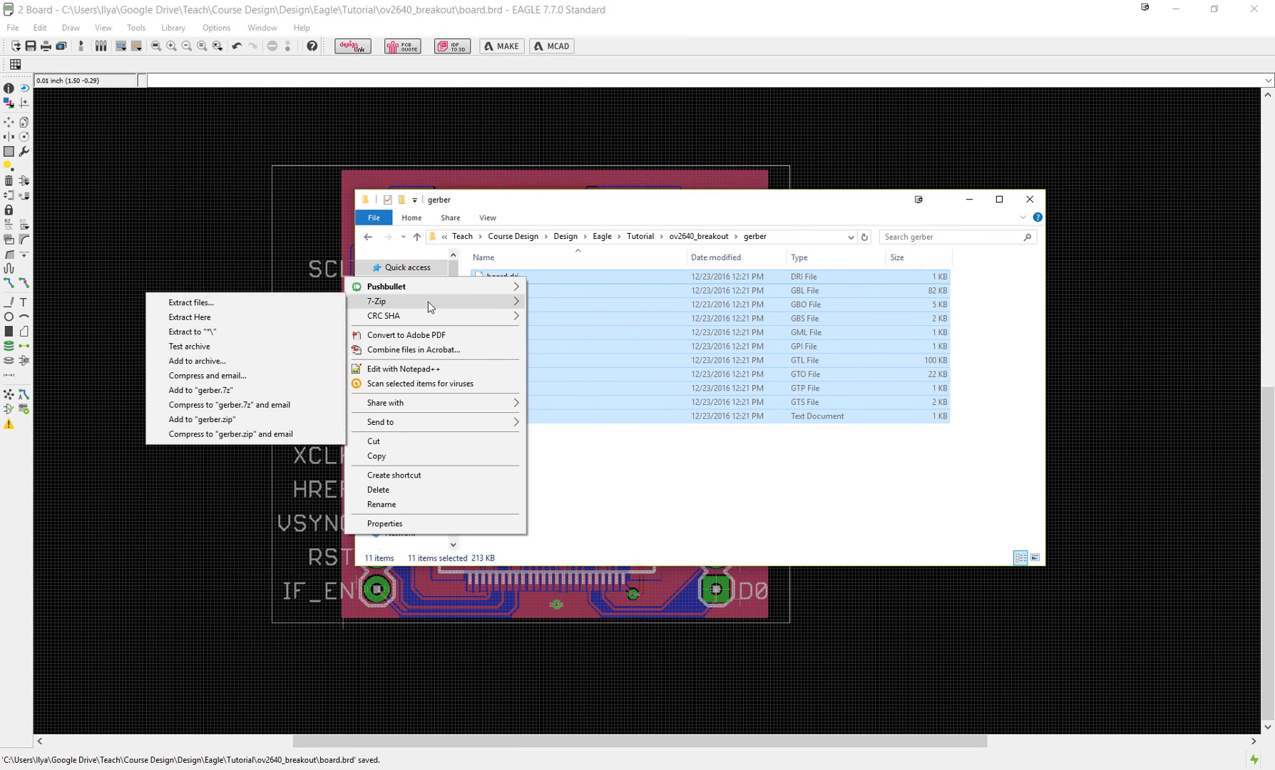
click(280, 419)
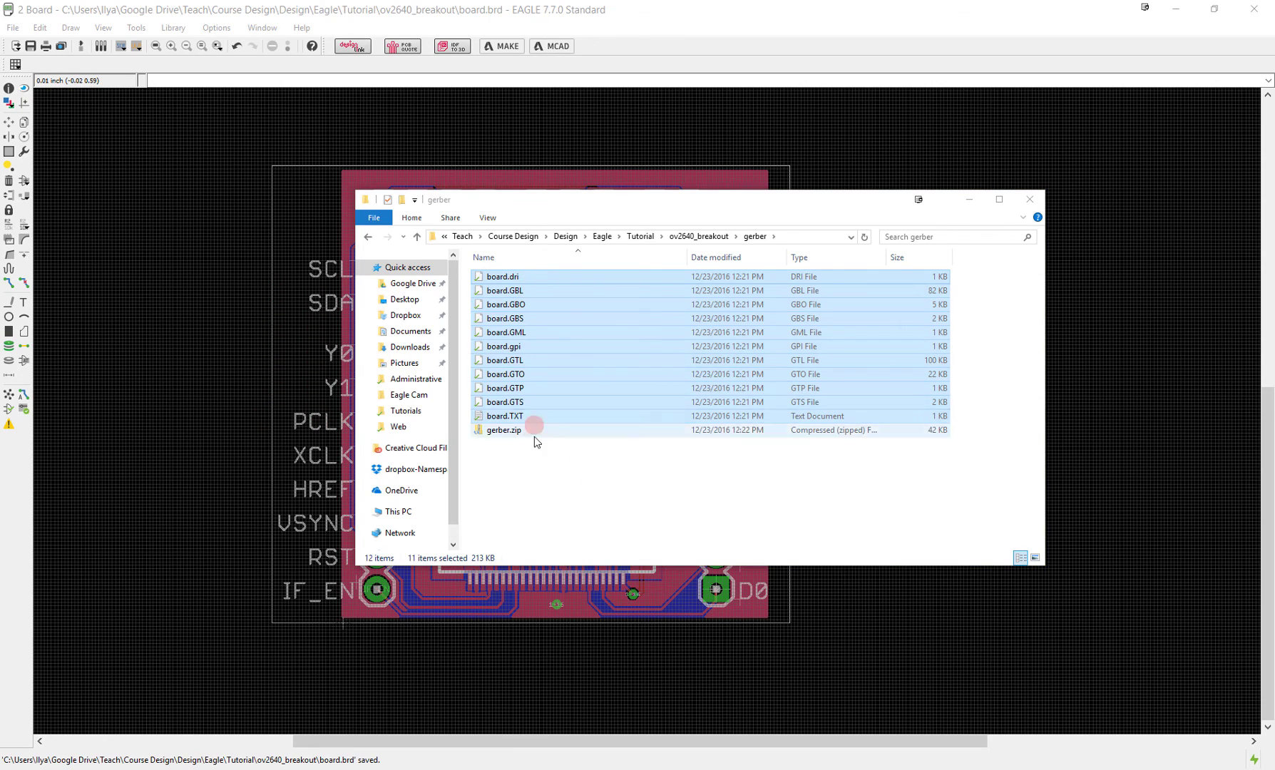
click(532, 449)
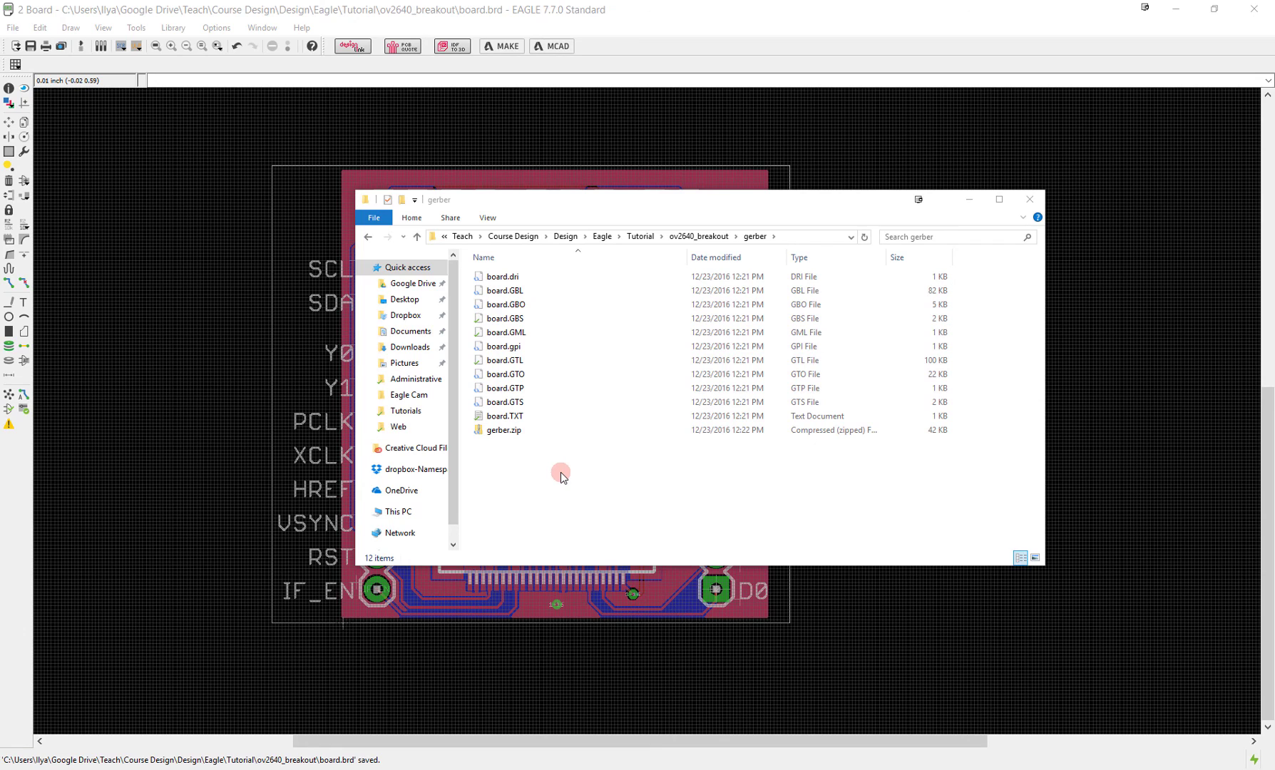
- Bring the EAGLE ov2640_breakout board layout in front of the File Explorer window
click(619, 16)
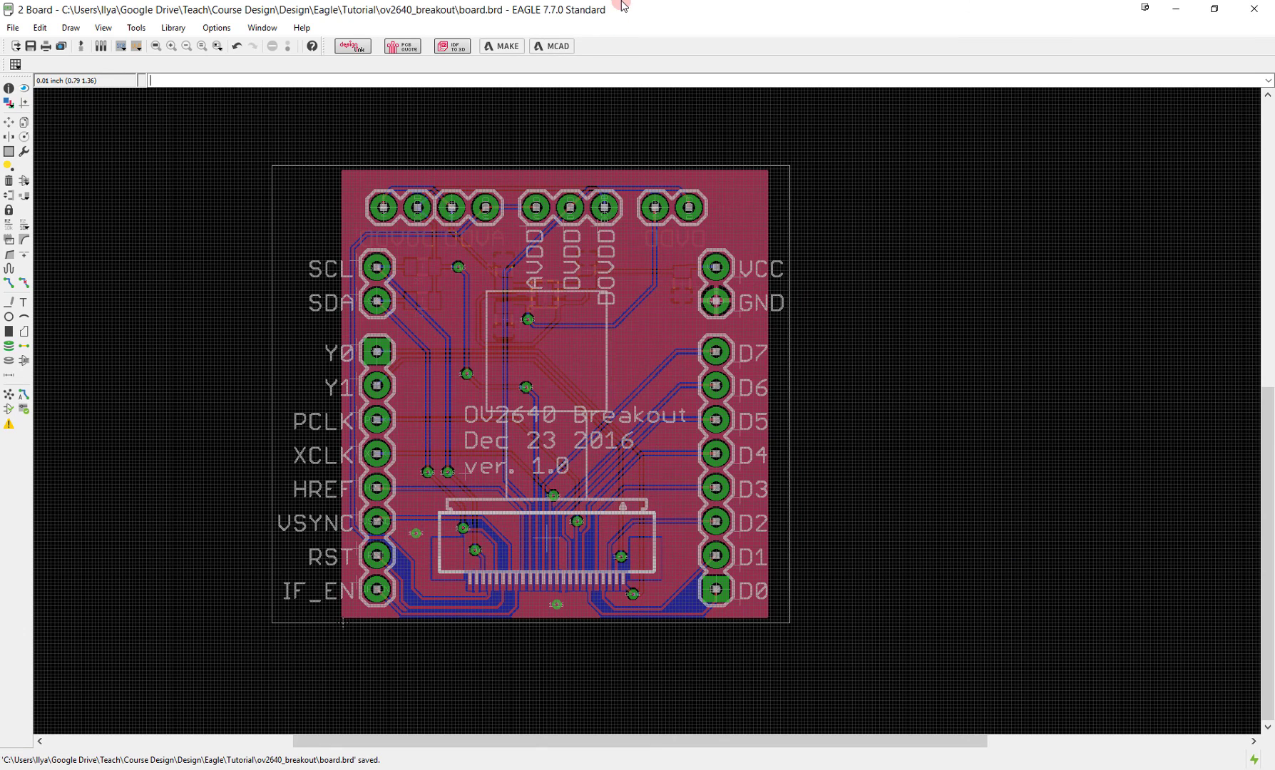